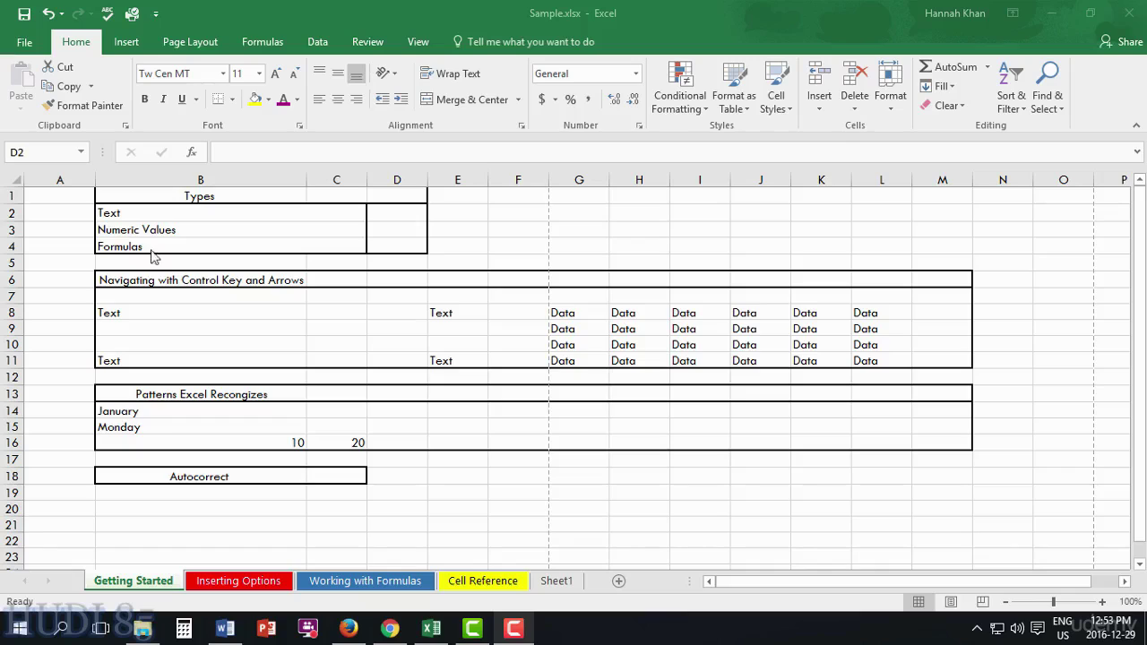
# - Enter the word Examples in cell D2 beside the Text label, retyping its last three letters in the formula bar
pyautogui.click(376, 216)
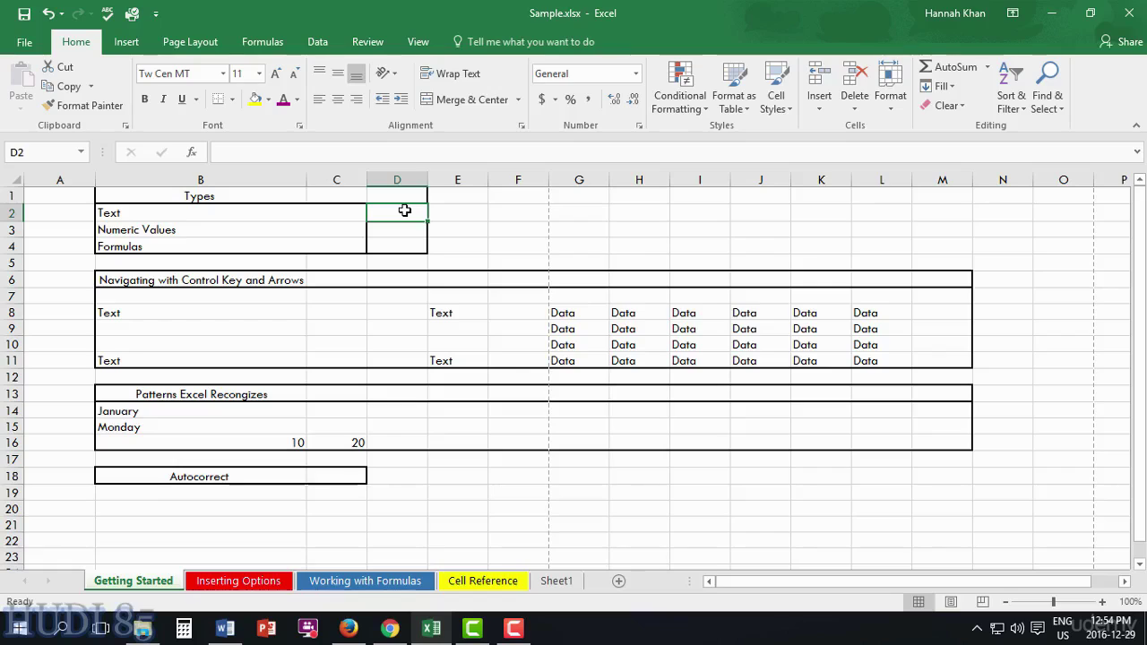
pyautogui.write('Examples')
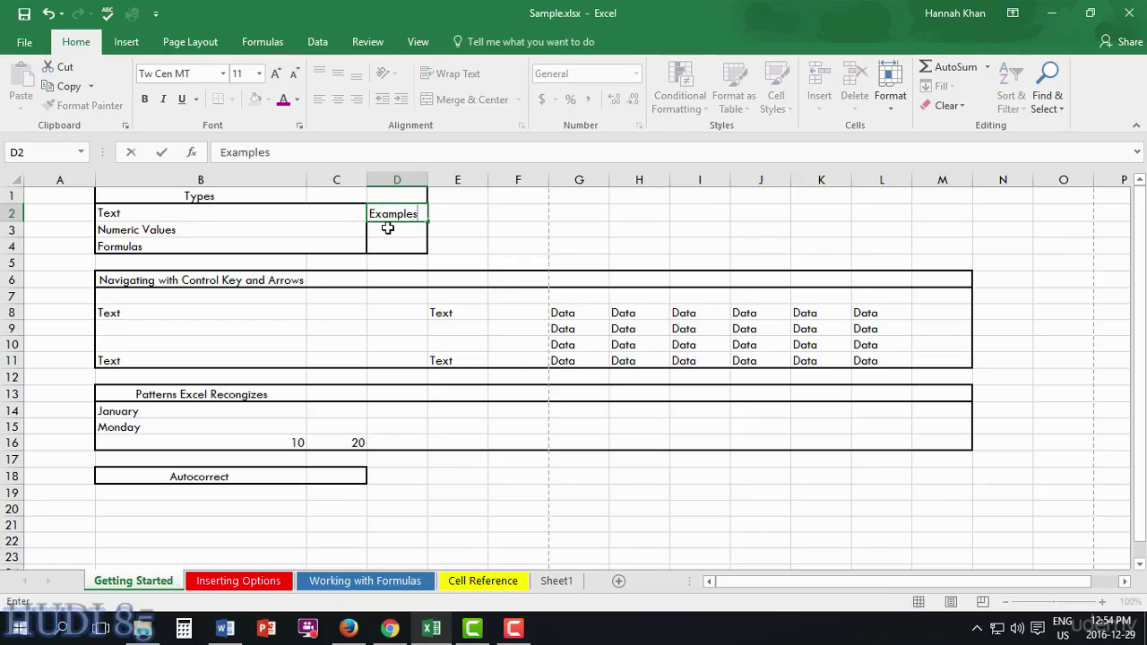
pyautogui.click(288, 147)
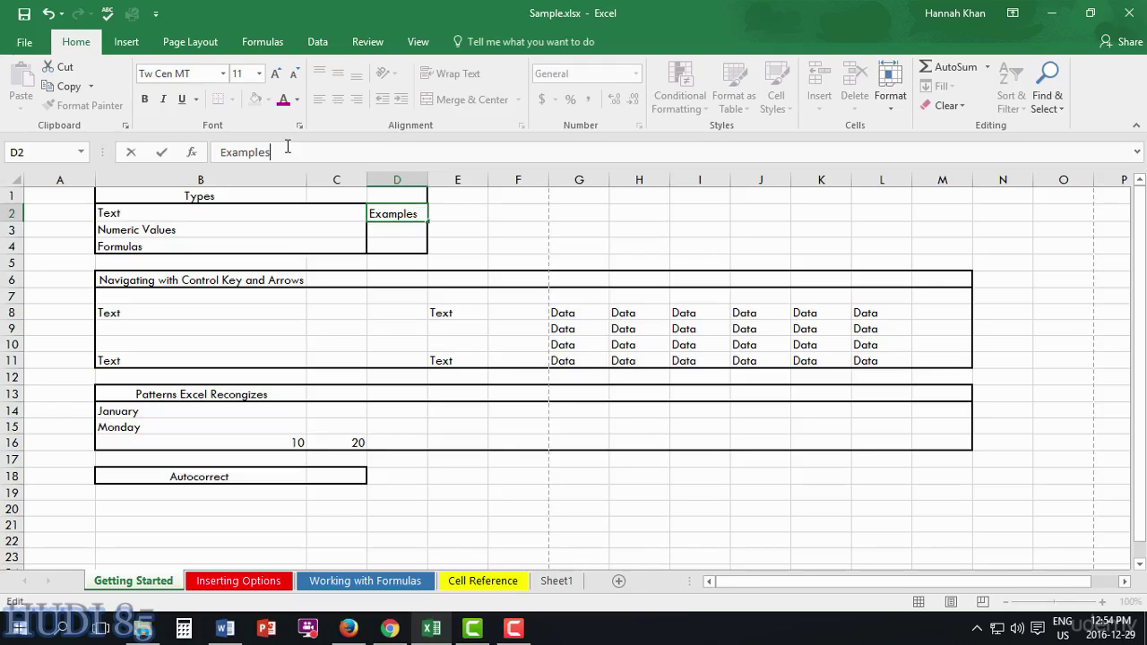
pyautogui.press('BackSpace')
pyautogui.press('BackSpace')
pyautogui.press('BackSpace')
pyautogui.write('les')
# - Enter 102456 in cell D3 beside the Numeric Values label, after trial entries of 1245628 and 12520
pyautogui.click(380, 233)
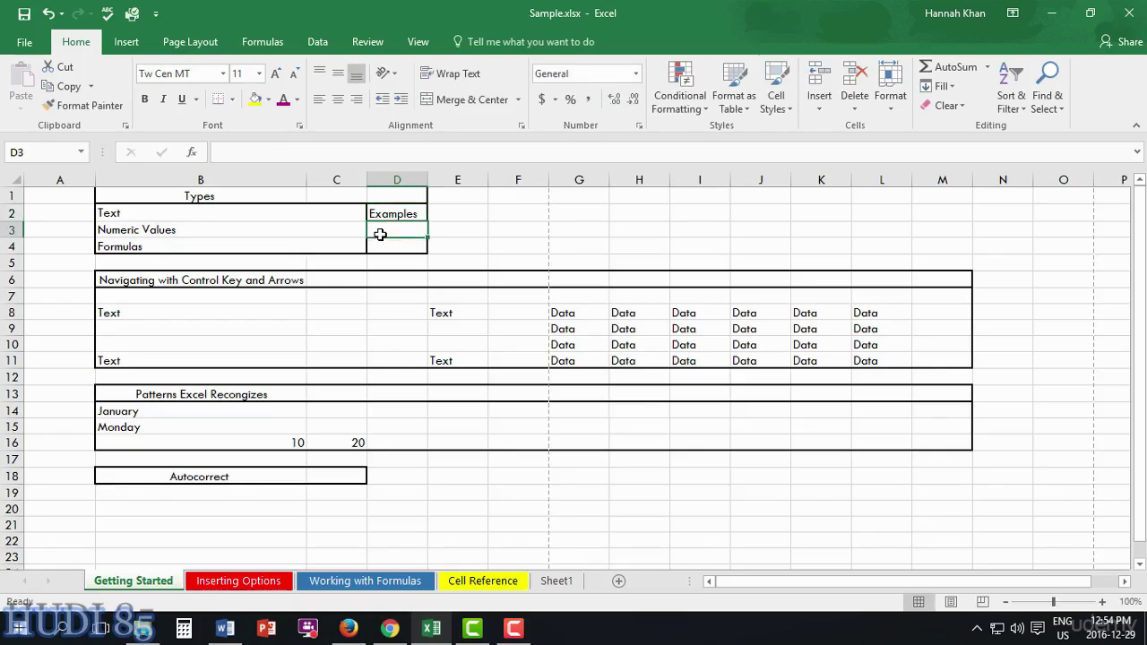
pyautogui.write('1245628')
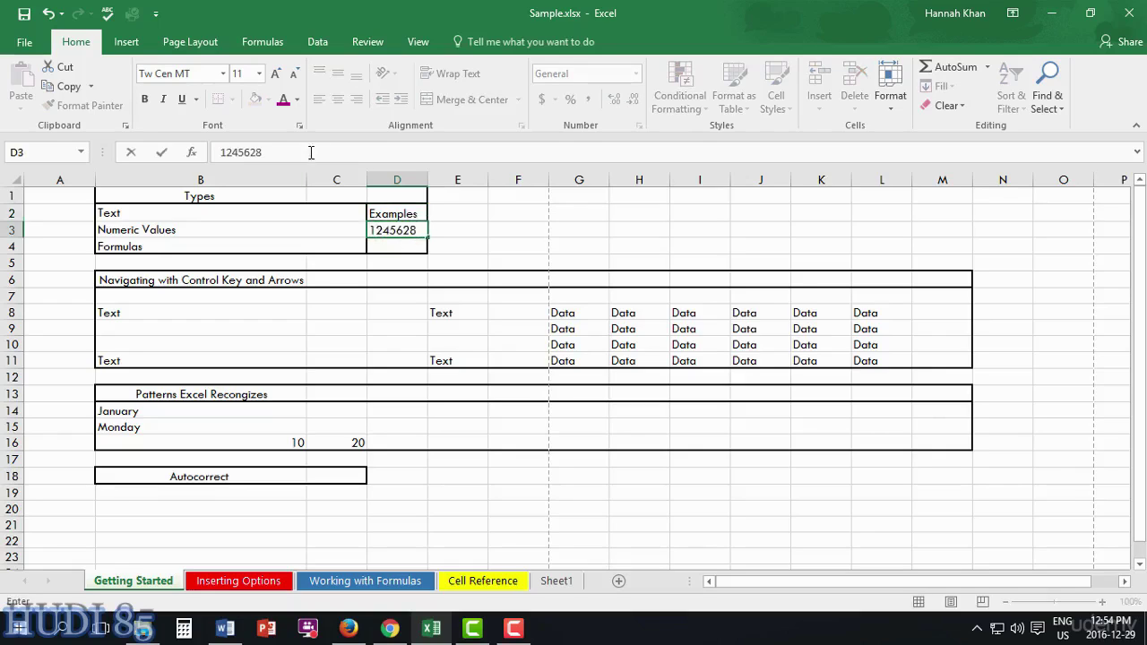
pyautogui.moveTo(261, 152); pyautogui.dragTo(219, 152)
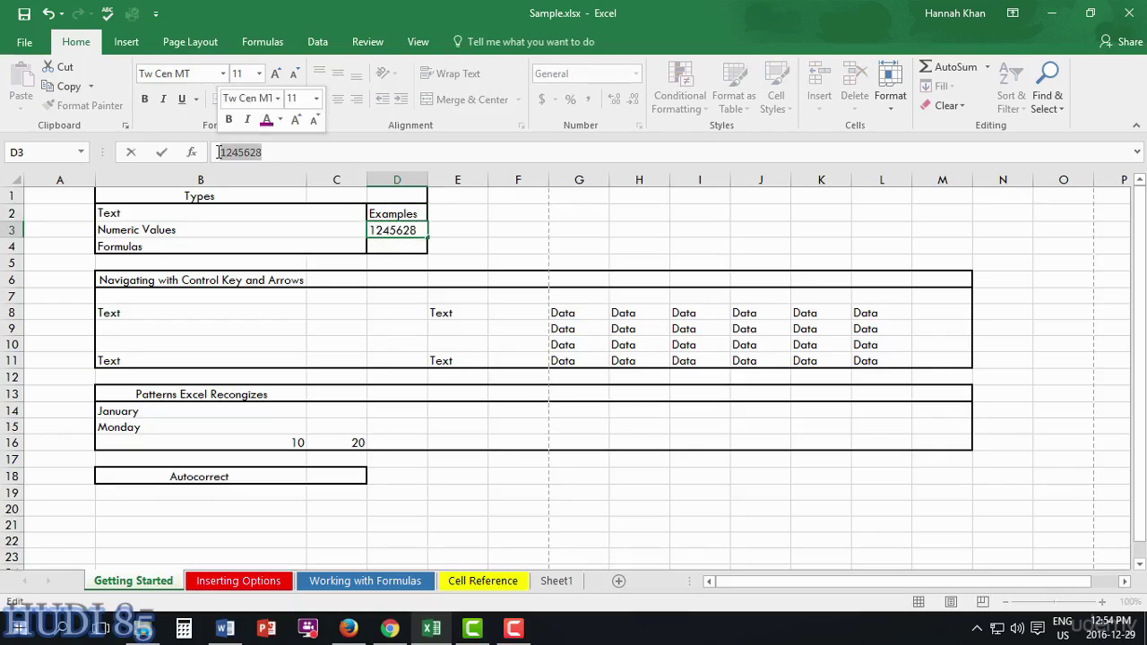
pyautogui.press('BackSpace')
pyautogui.write('12520')
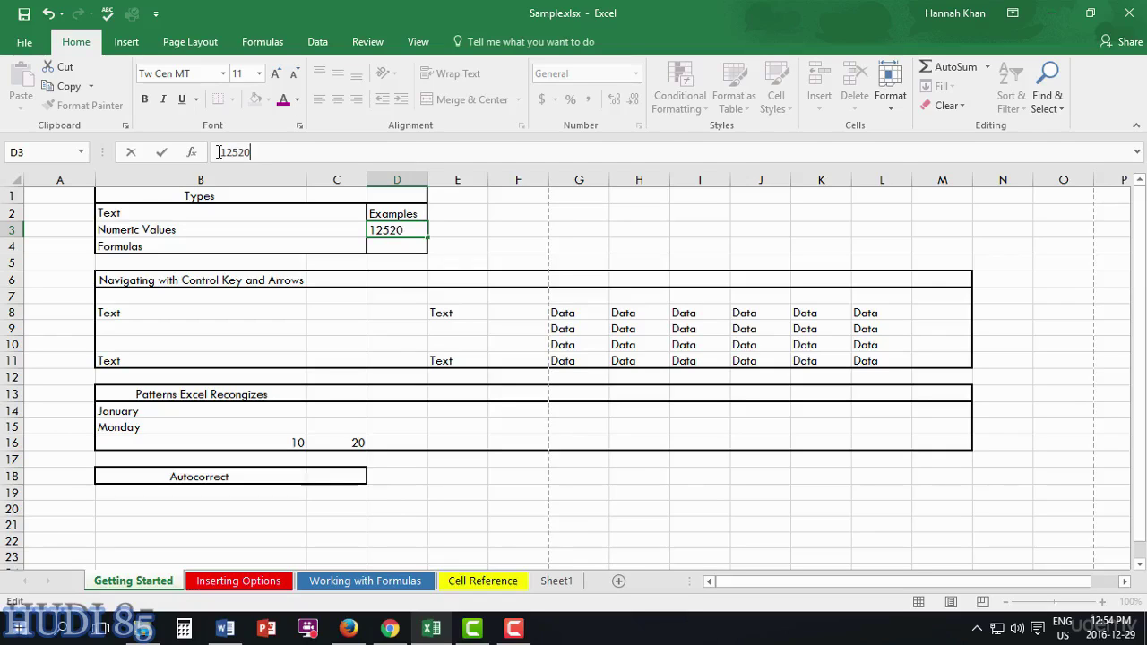
pyautogui.press('BackSpace')
pyautogui.press('BackSpace')
pyautogui.press('BackSpace')
pyautogui.press('BackSpace')
pyautogui.press('BackSpace')
pyautogui.write('102456')
pyautogui.press('Tab')
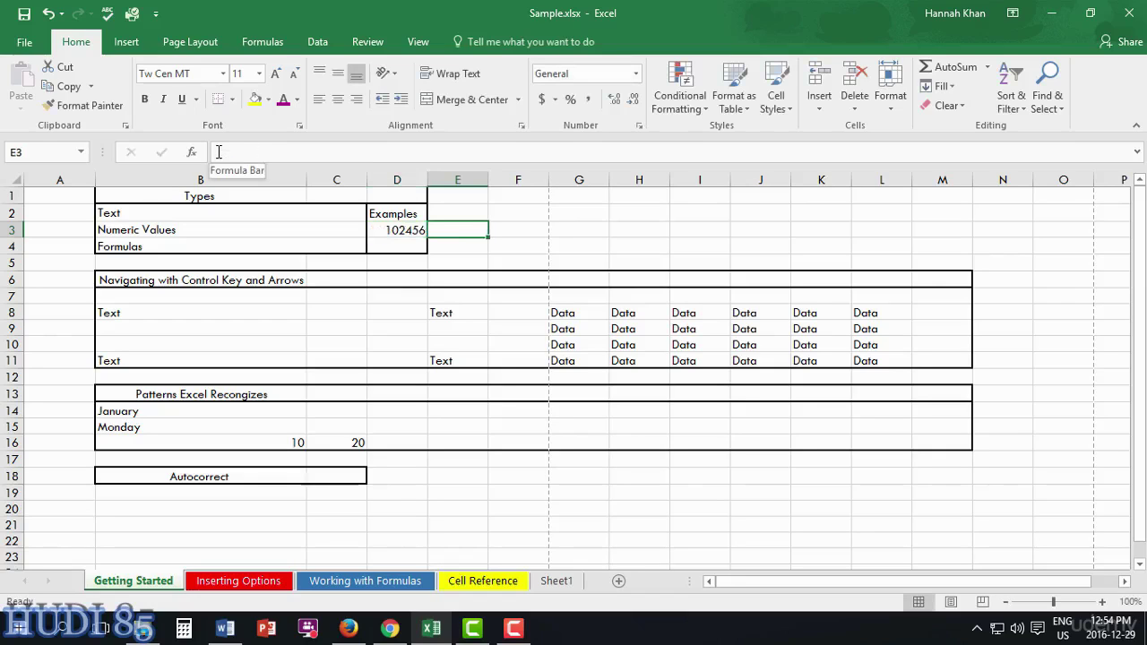
# - Enter the formula =4+5 in cell D4 beside the Formulas label
pyautogui.press('Down')
pyautogui.press('Left')
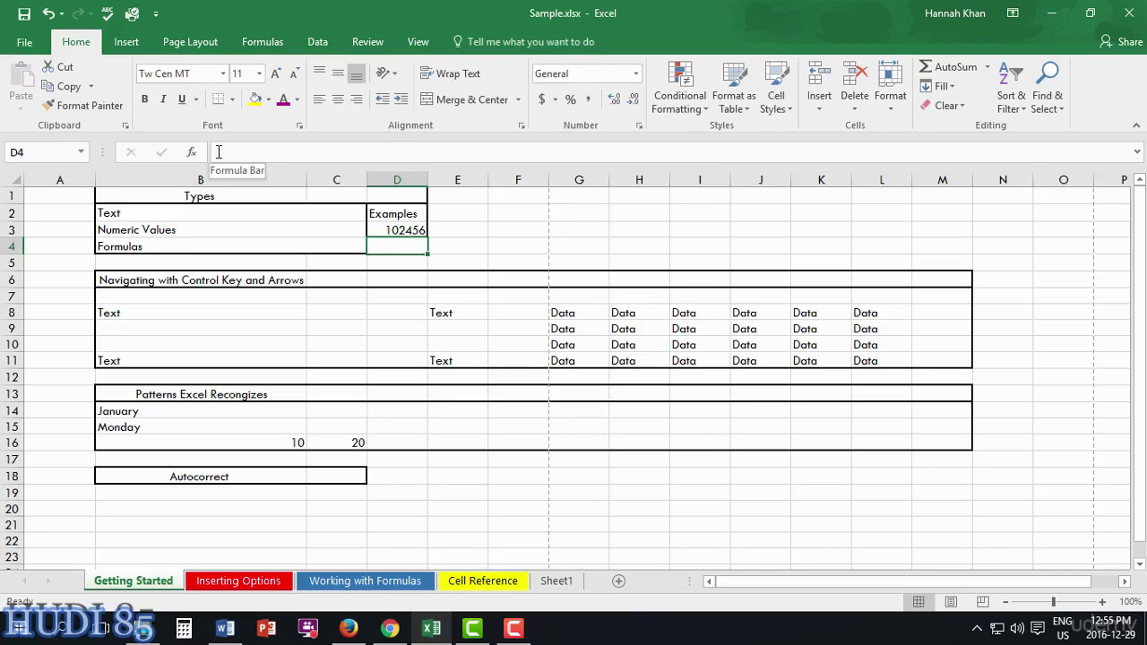
pyautogui.write('=')
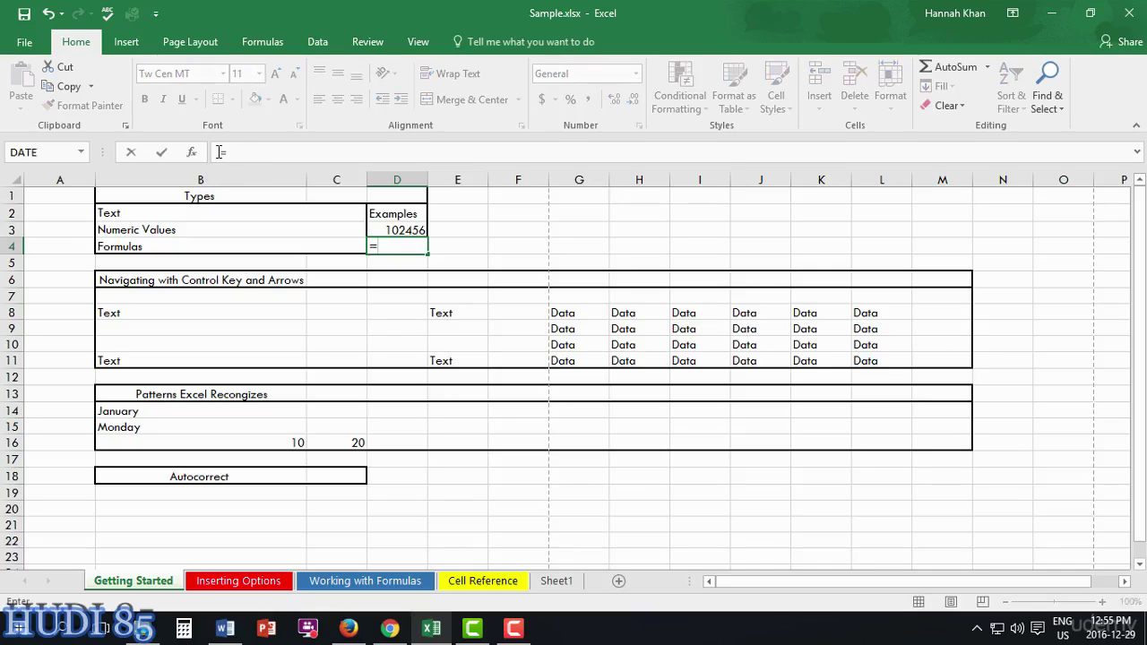
pyautogui.write('4+')
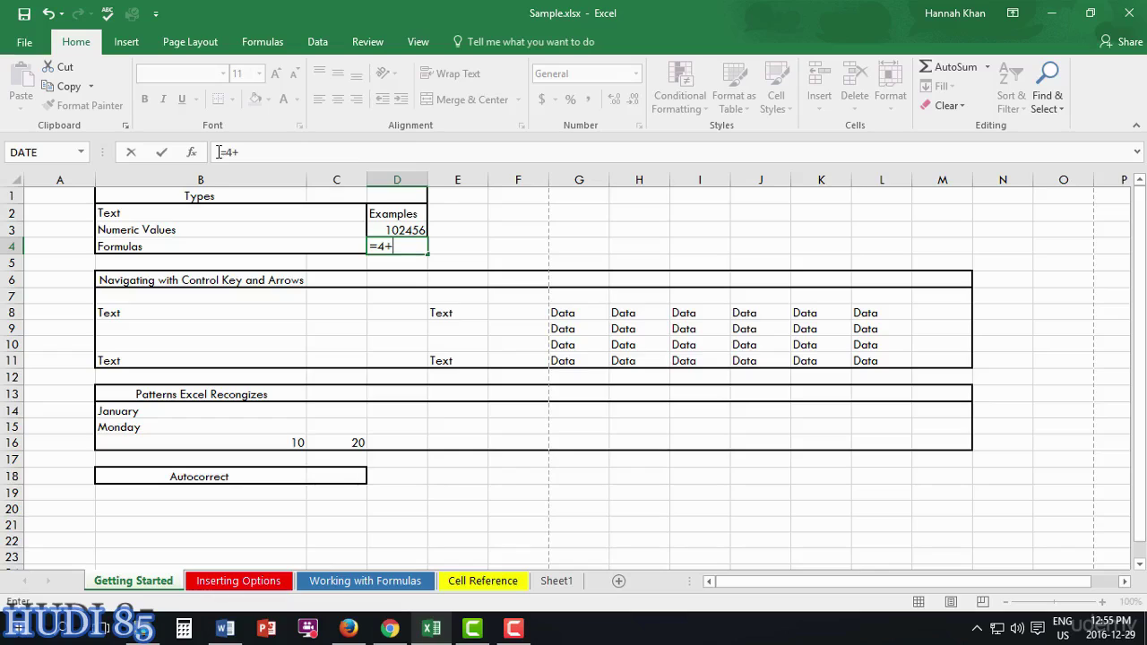
pyautogui.write('5')
pyautogui.press('Return')
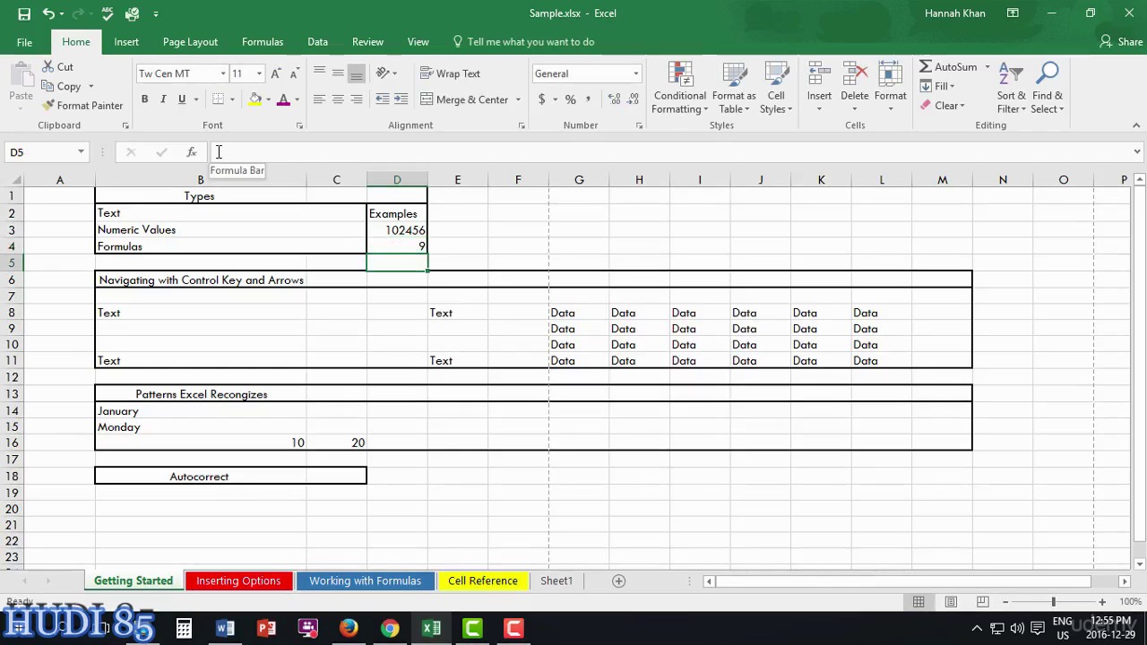
# - Try replacing the formula in D4 with a reference to F4, and restore =4+5
pyautogui.click(404, 247)
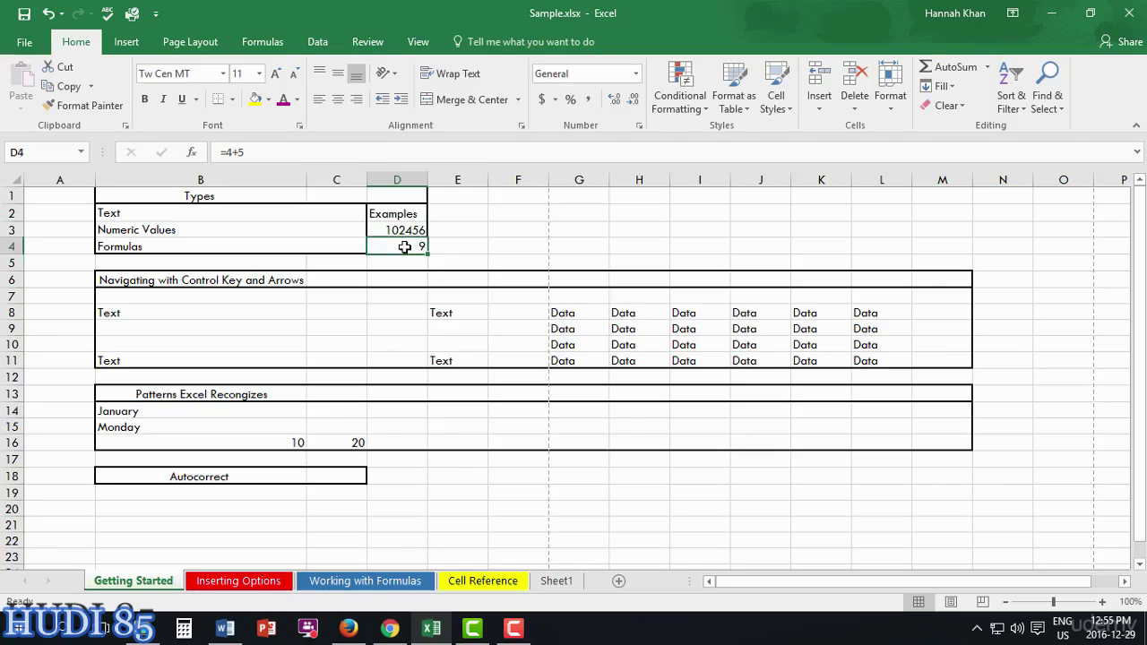
pyautogui.click(253, 151)
pyautogui.moveTo(254, 152); pyautogui.dragTo(200, 155)
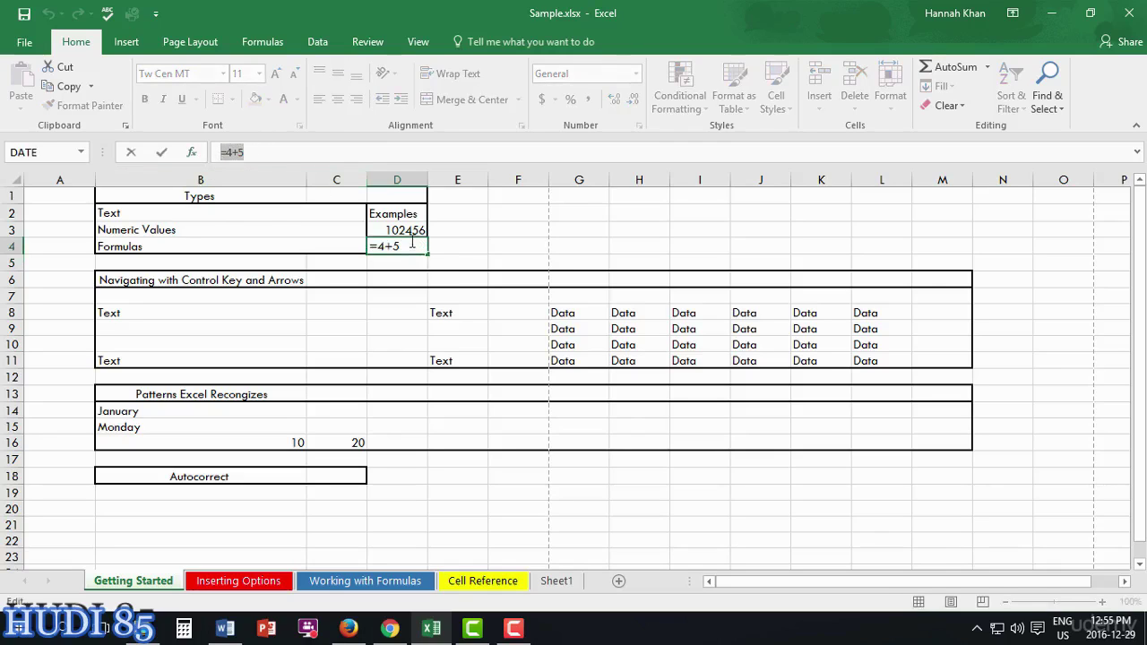
pyautogui.write('=')
pyautogui.click(497, 246)
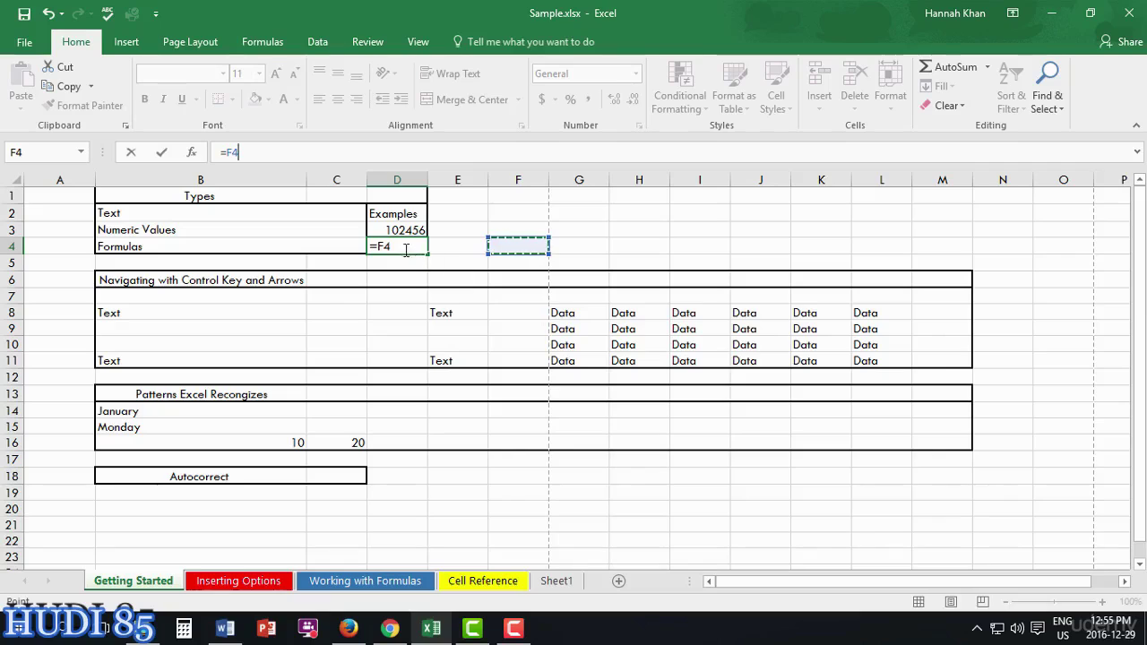
pyautogui.click(408, 247)
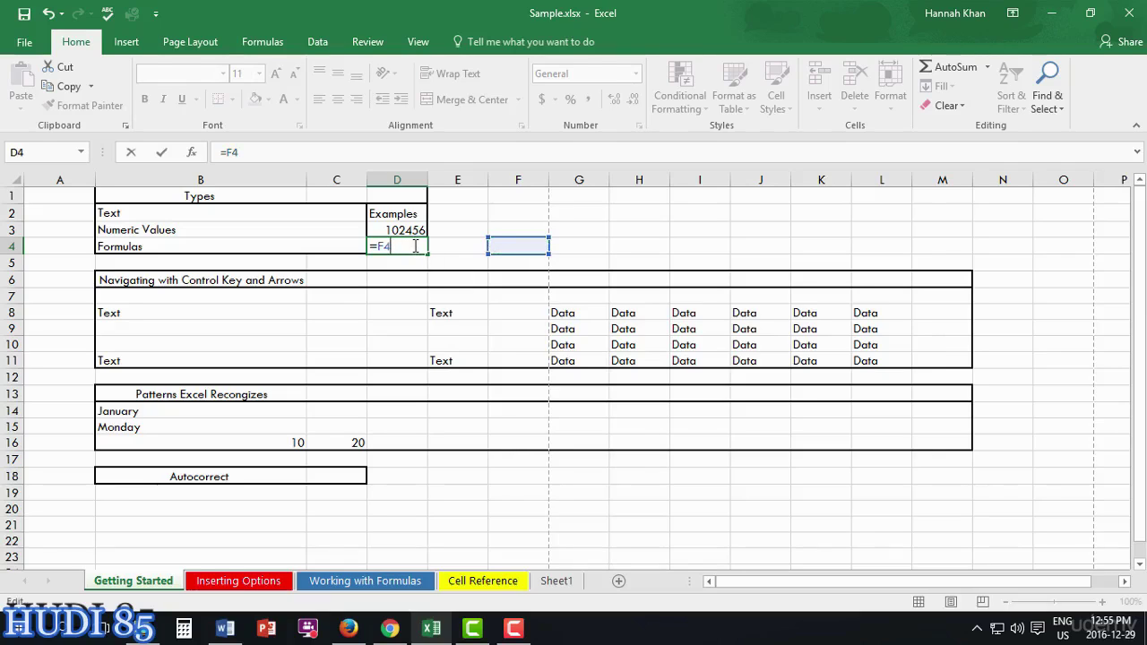
pyautogui.press('BackSpace')
pyautogui.press('BackSpace')
pyautogui.write('4+5')
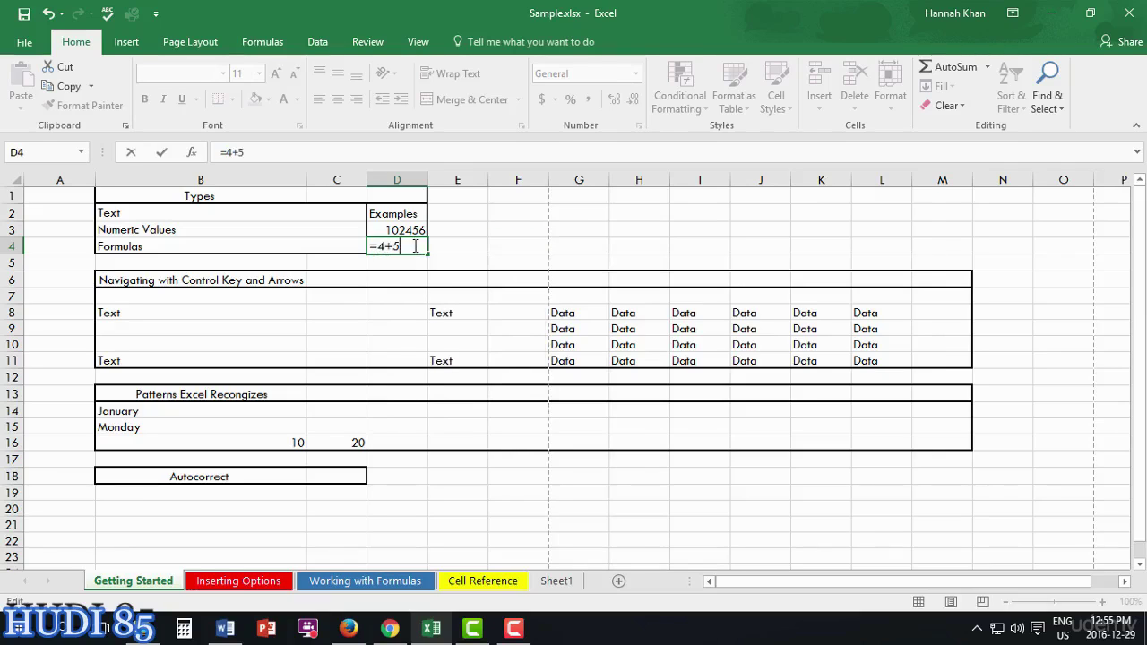
pyautogui.press('Return')
pyautogui.click(415, 245)
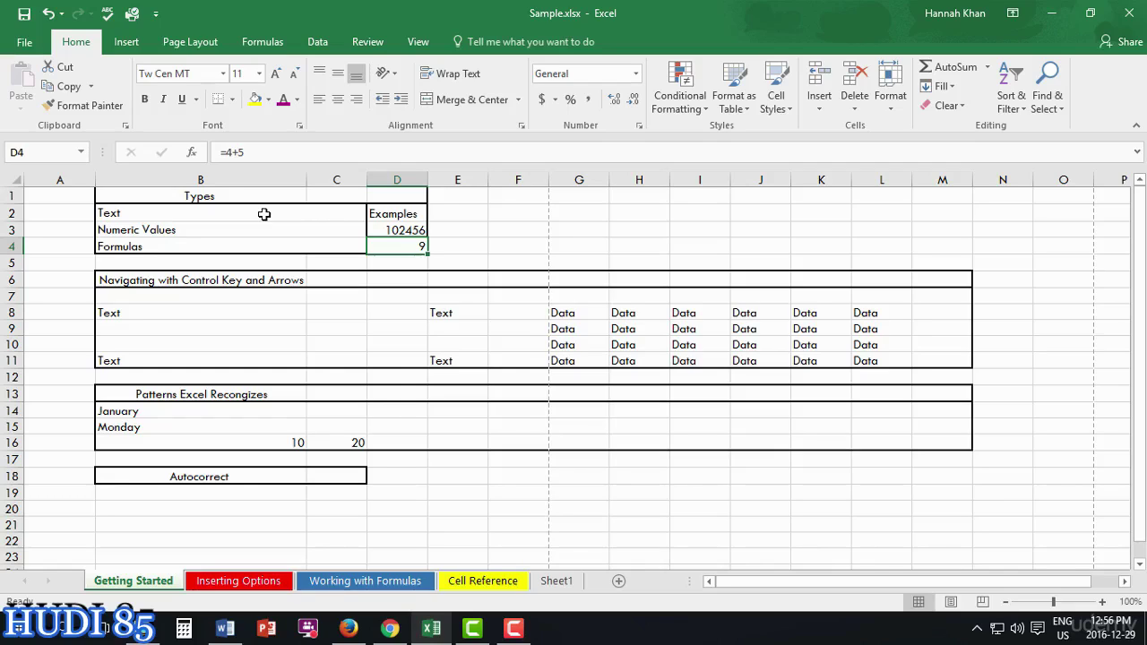
pyautogui.click(231, 195)
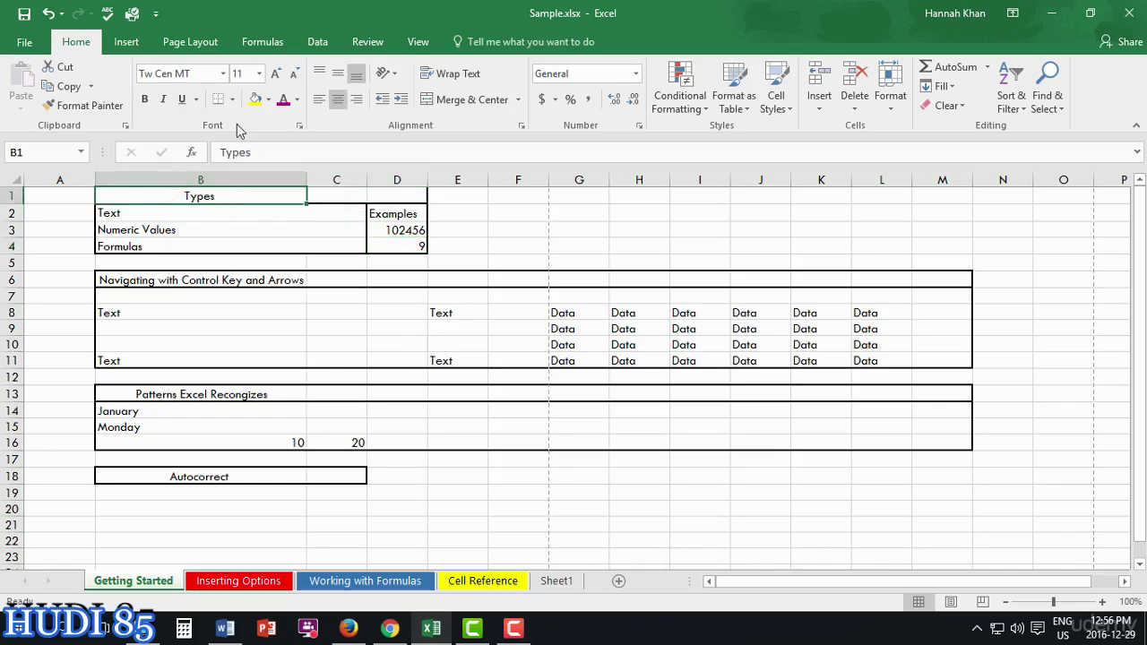
pyautogui.click(223, 76)
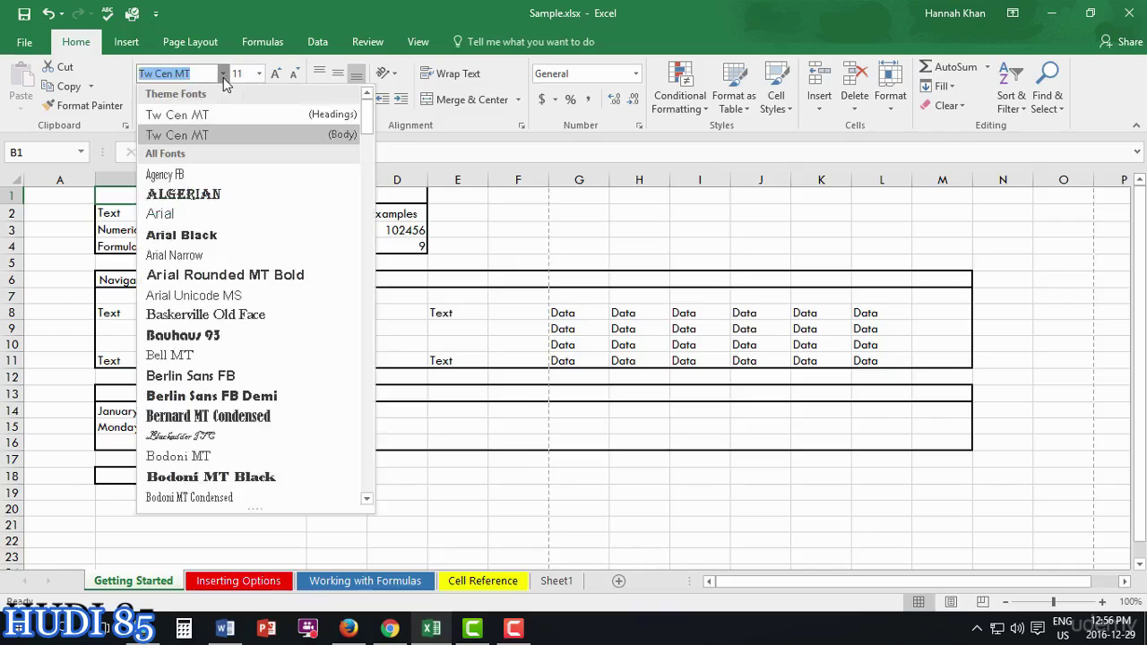
pyautogui.click(264, 5)
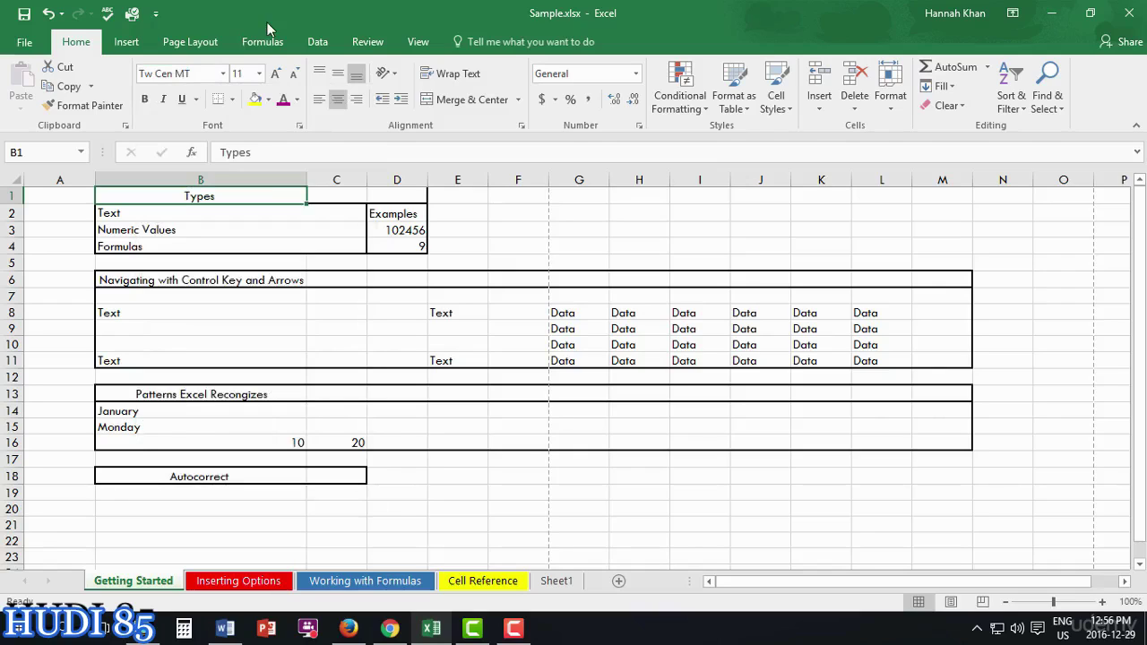
# - Try the Algerian font on the cells from the Types heading through Numeric Values, and undo it
pyautogui.moveTo(197, 194); pyautogui.dragTo(241, 225)
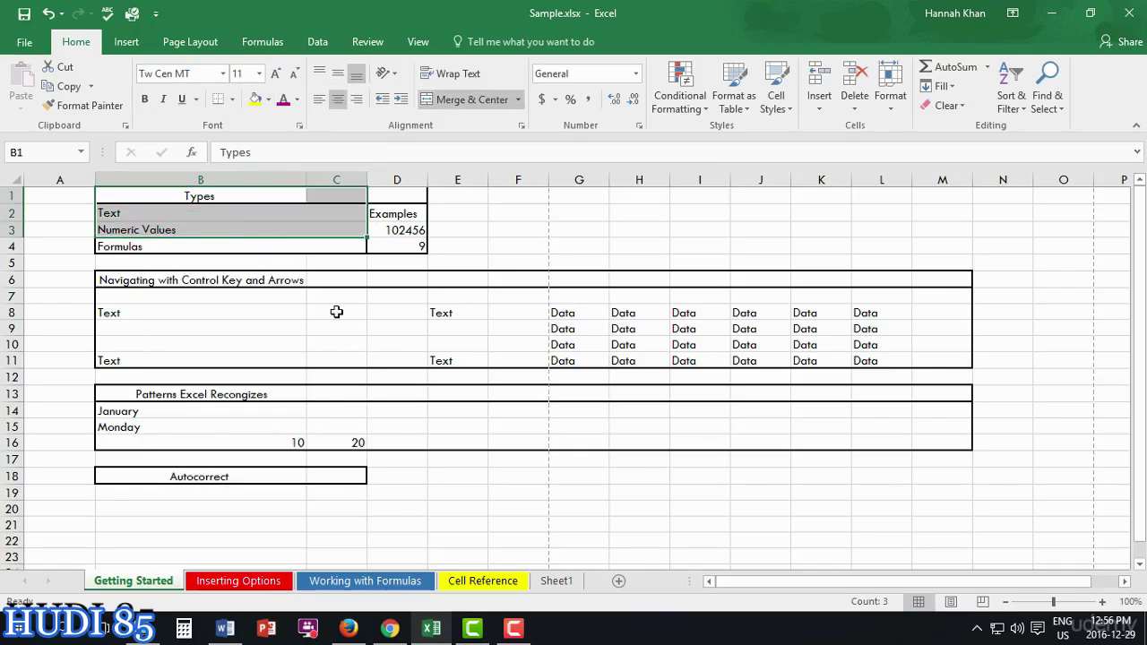
pyautogui.click(223, 74)
pyautogui.click(162, 192)
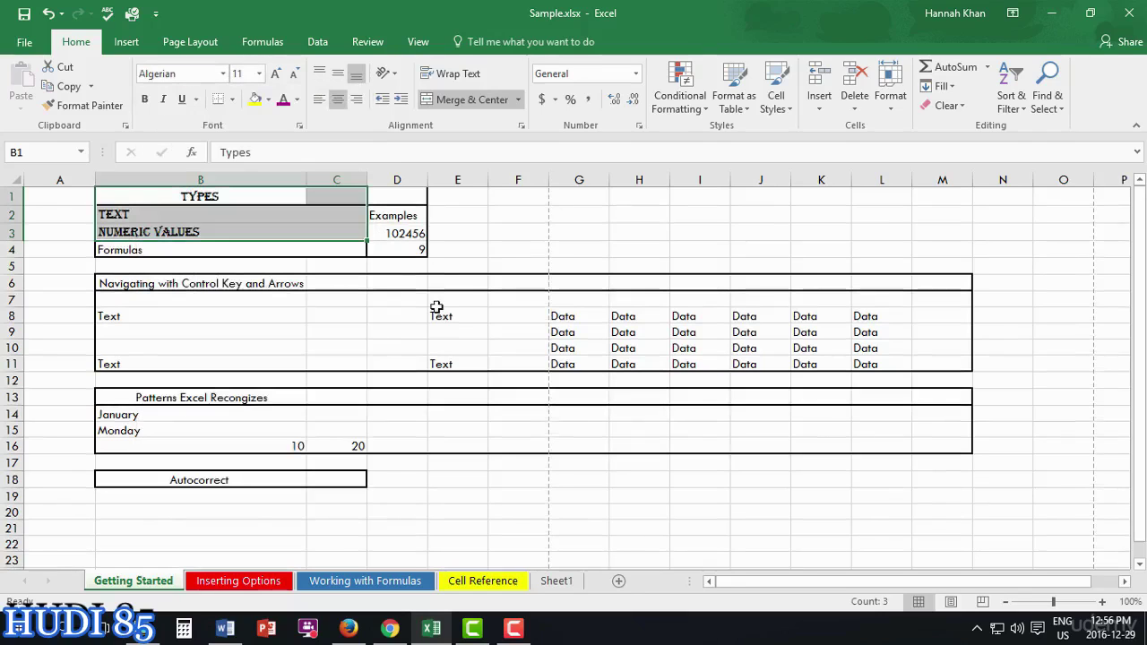
pyautogui.hotkey('ctrl', 'z')
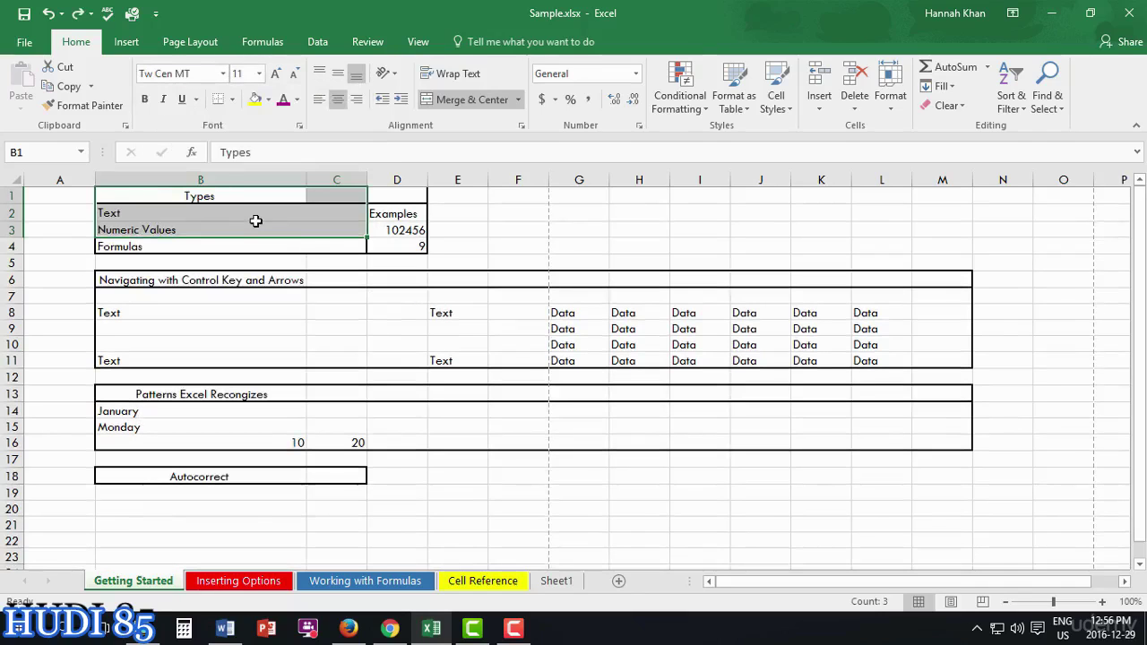
# - Set the font of the Types heading in cell B1 to Constantia
pyautogui.click(219, 197)
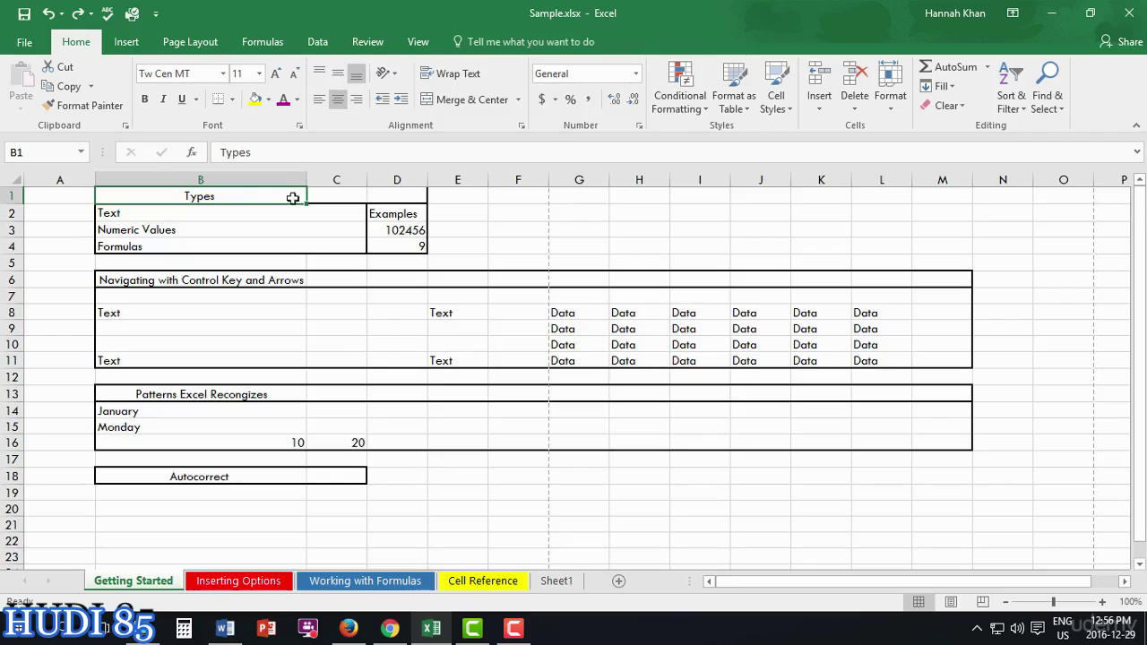
pyautogui.moveTo(295, 195)
pyautogui.mouseDown()
pyautogui.moveTo(298, 208)
pyautogui.moveTo(289, 197)
pyautogui.mouseUp()
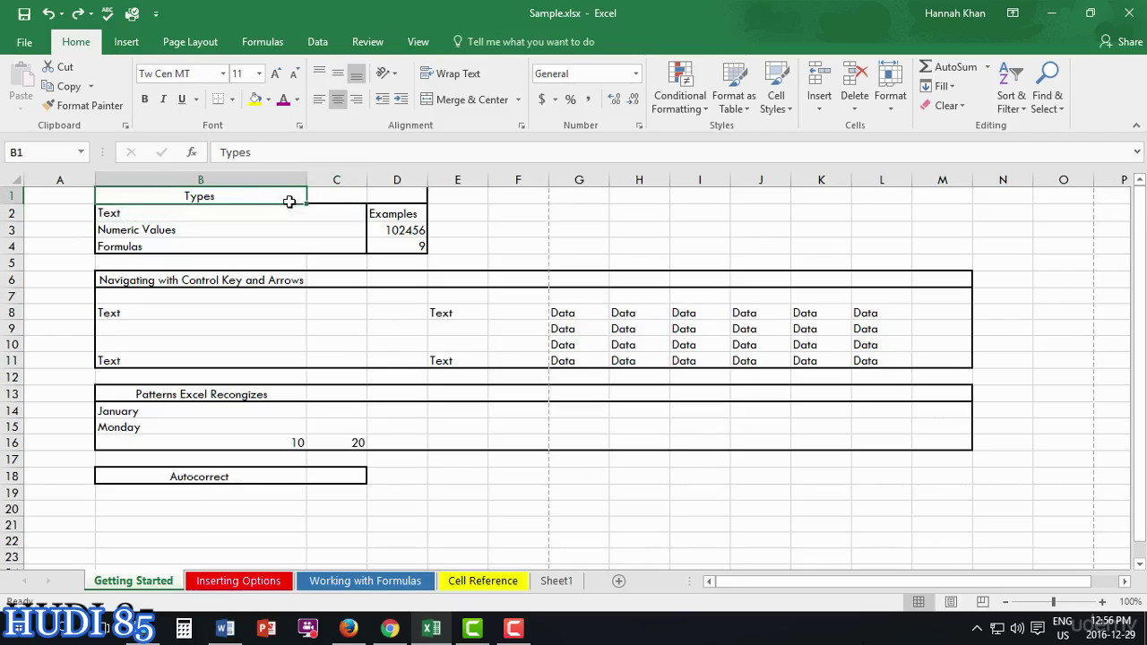
pyautogui.click(224, 74)
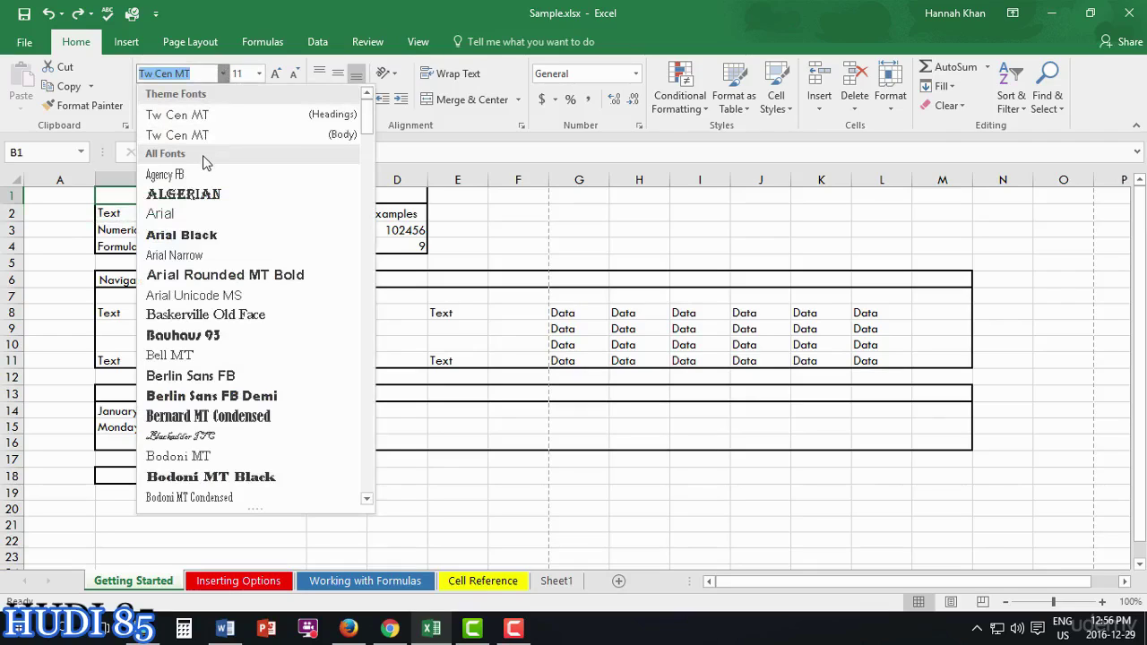
pyautogui.press('Escape')
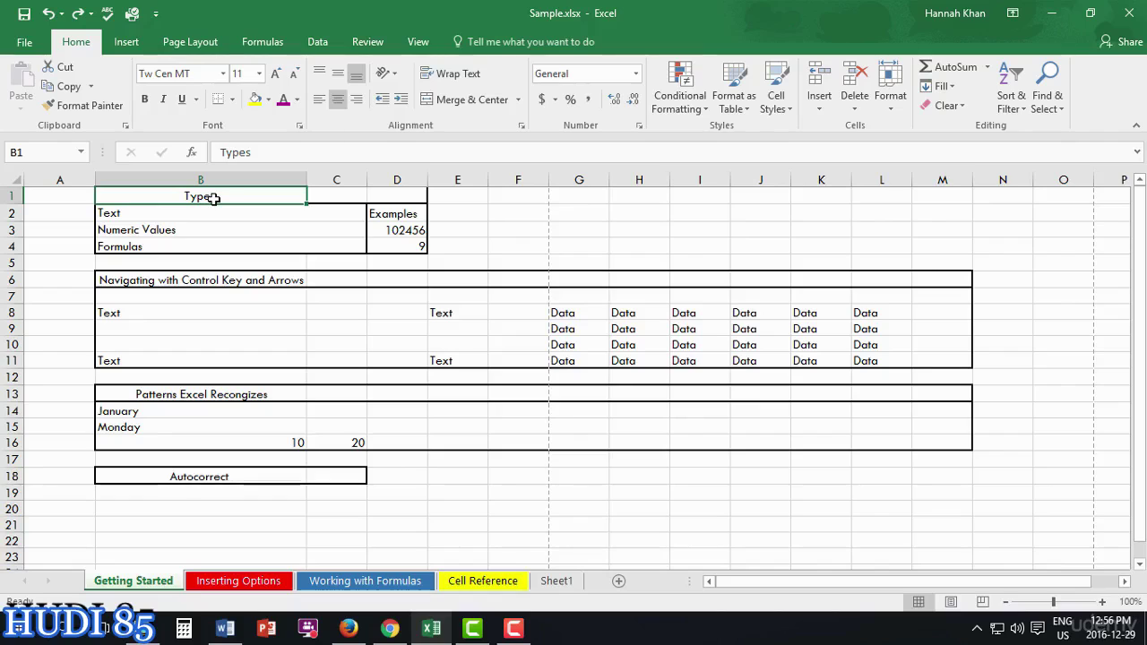
pyautogui.click(224, 73)
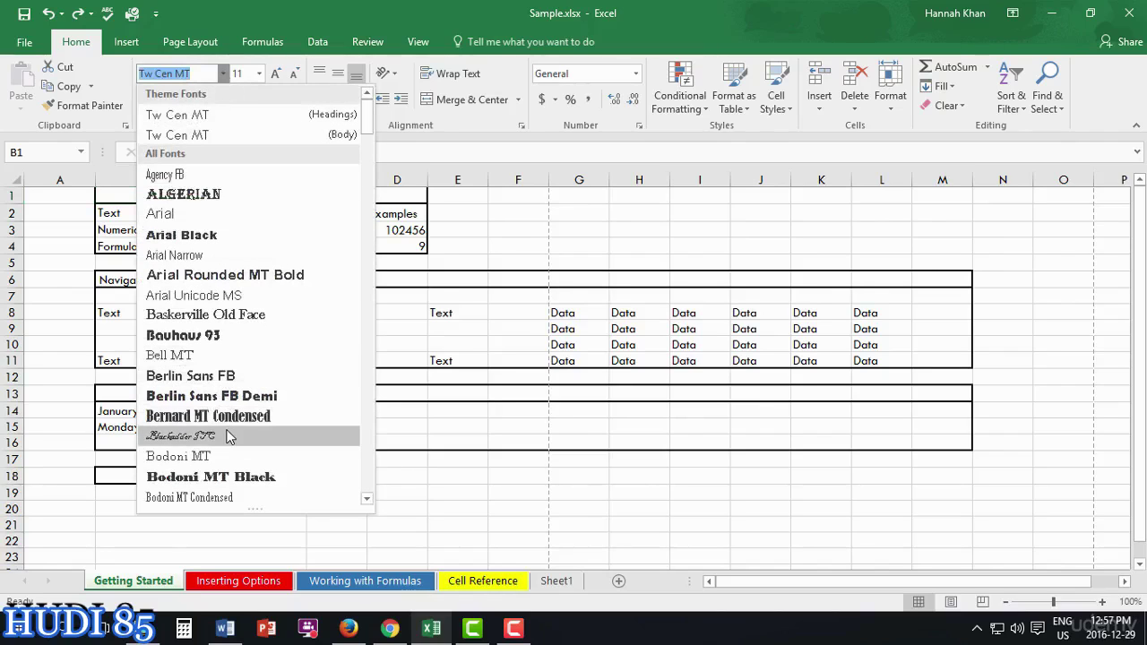
pyautogui.scroll(-10, 228, 433)
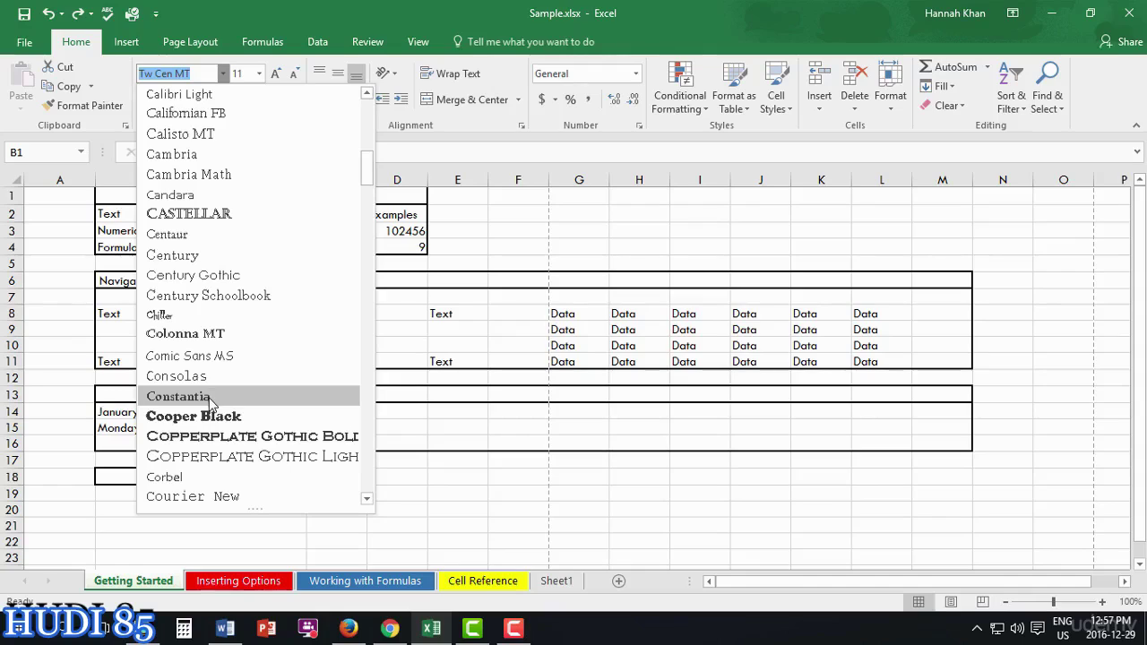
pyautogui.click(209, 400)
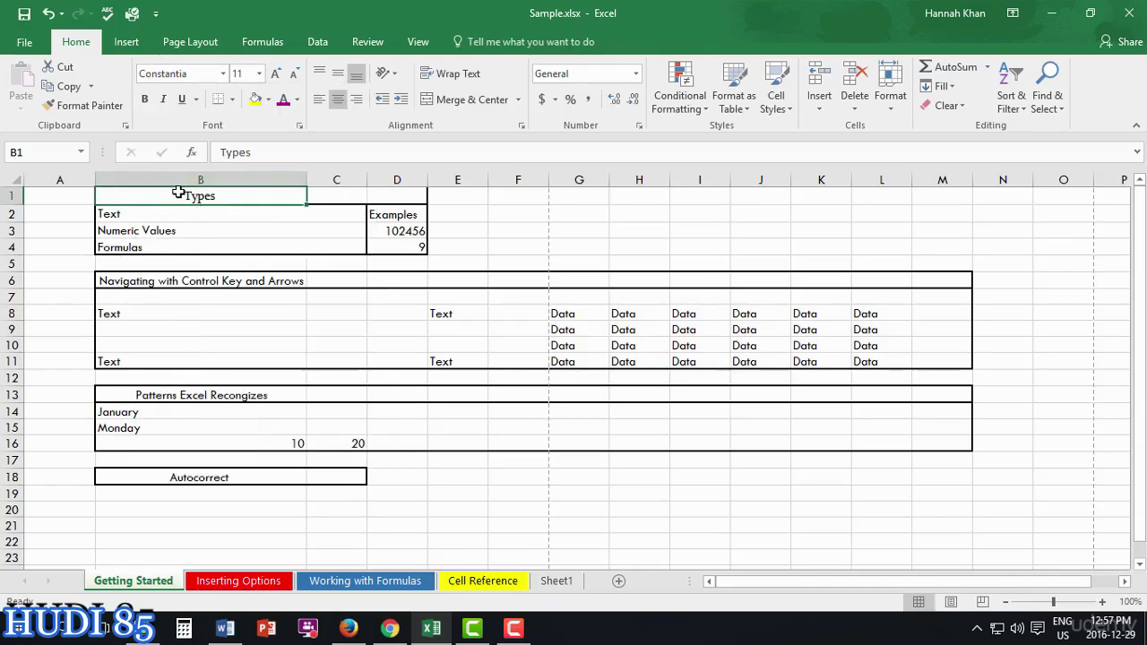
# - Increase the font size of the Types heading in cell B1 to 26
pyautogui.click(275, 73)
pyautogui.click(275, 74)
pyautogui.click(275, 74)
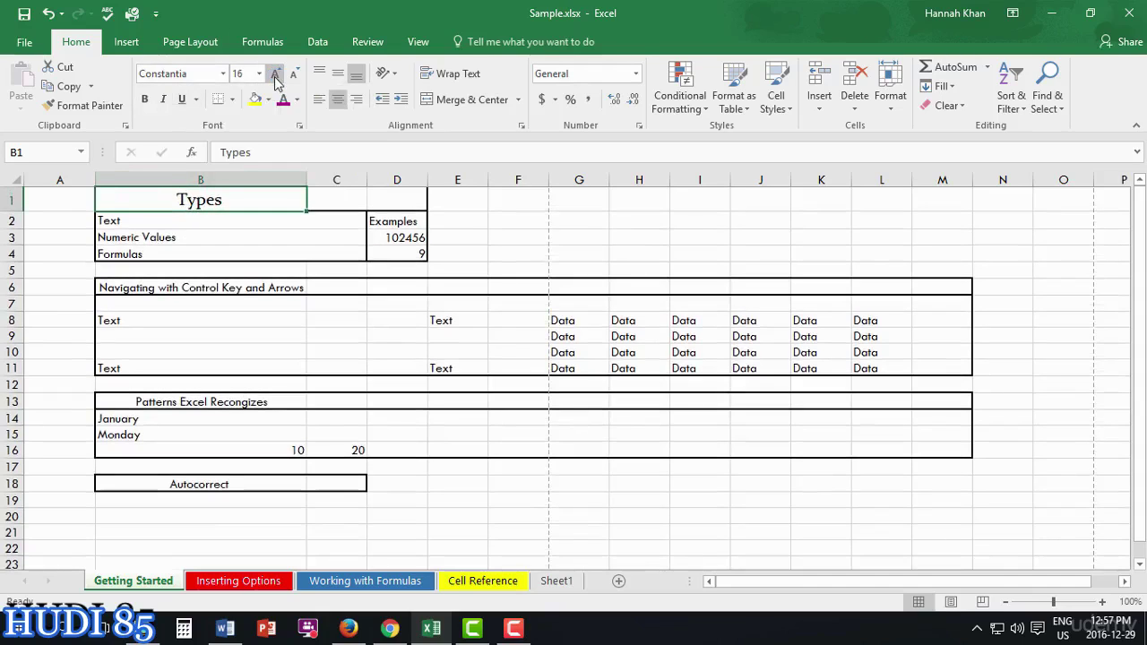
pyautogui.click(275, 73)
pyautogui.click(275, 73)
pyautogui.click(275, 75)
pyautogui.click(275, 76)
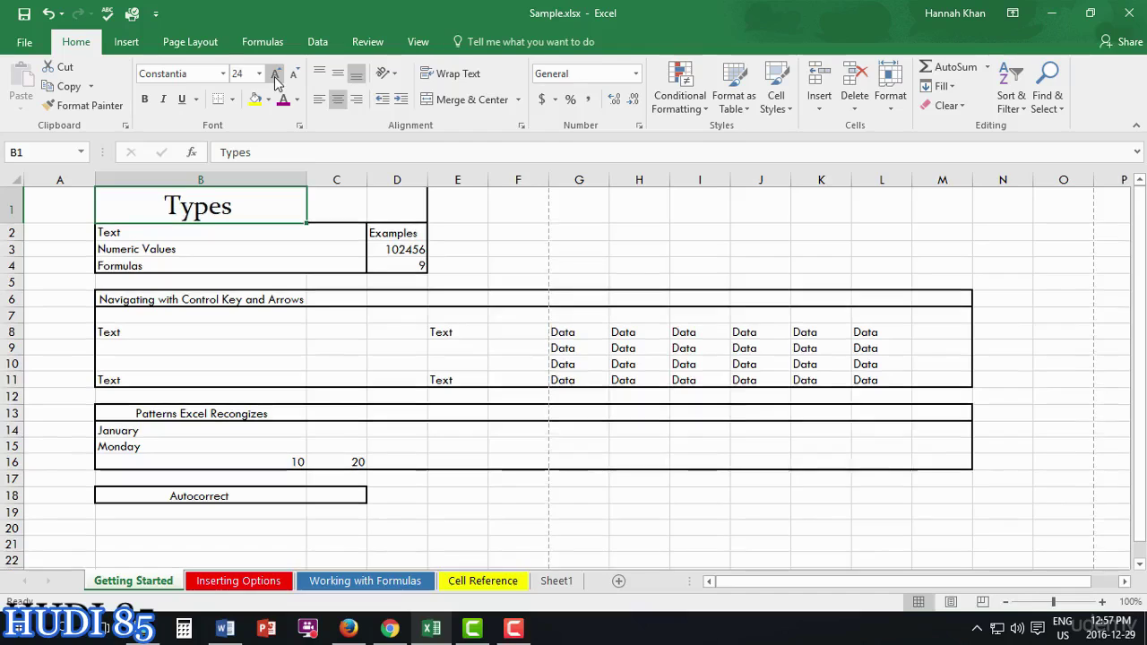
pyautogui.click(275, 75)
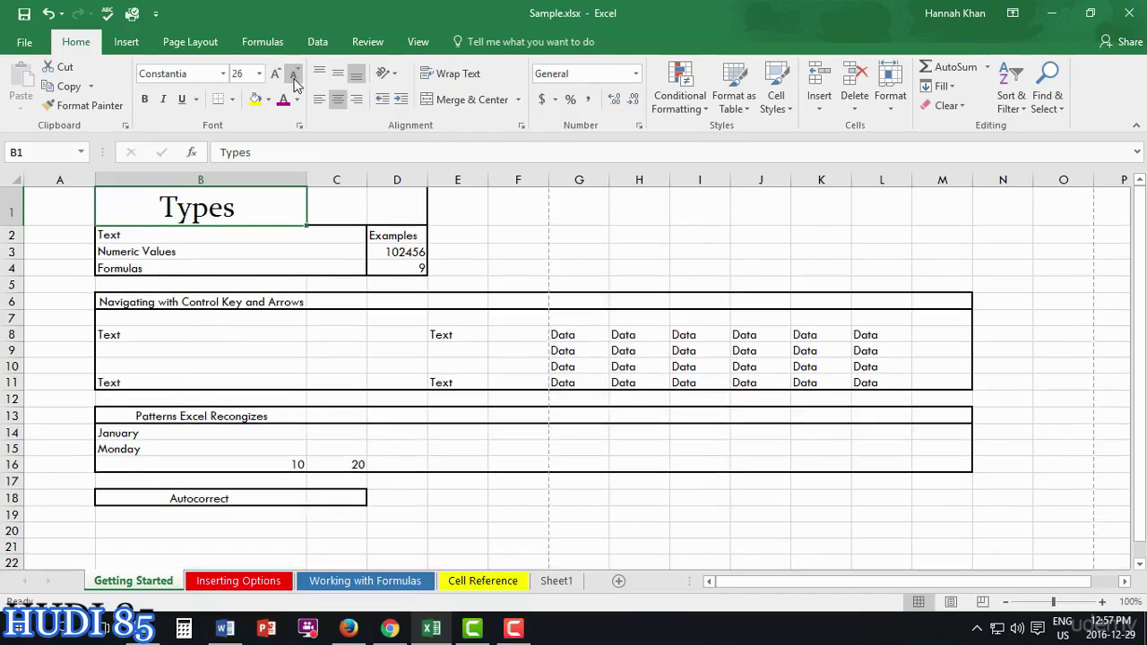
# - Decrease the font size of the Types heading in cell B1 to 18
pyautogui.click(294, 75)
pyautogui.click(294, 76)
pyautogui.click(294, 75)
pyautogui.click(294, 76)
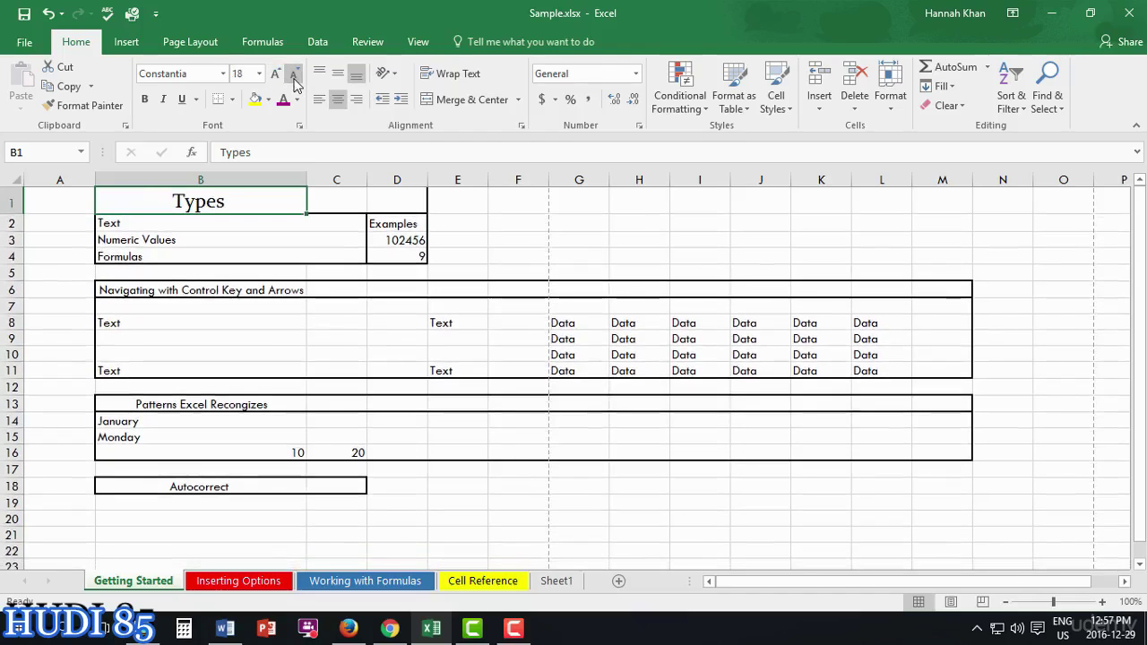
# - Decrease the font size of the Types heading in cell B1 to 16
pyautogui.click(294, 75)
# - Try bold, italic and underline on the Types heading in cell B1, and turn them off again
pyautogui.click(145, 98)
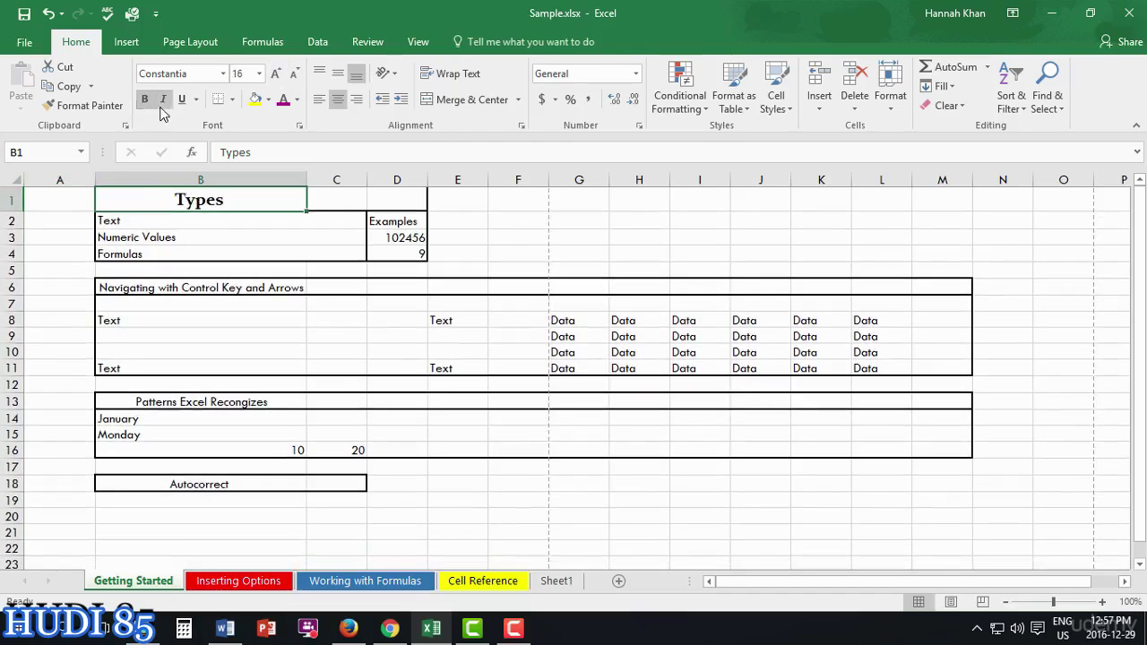
pyautogui.click(164, 100)
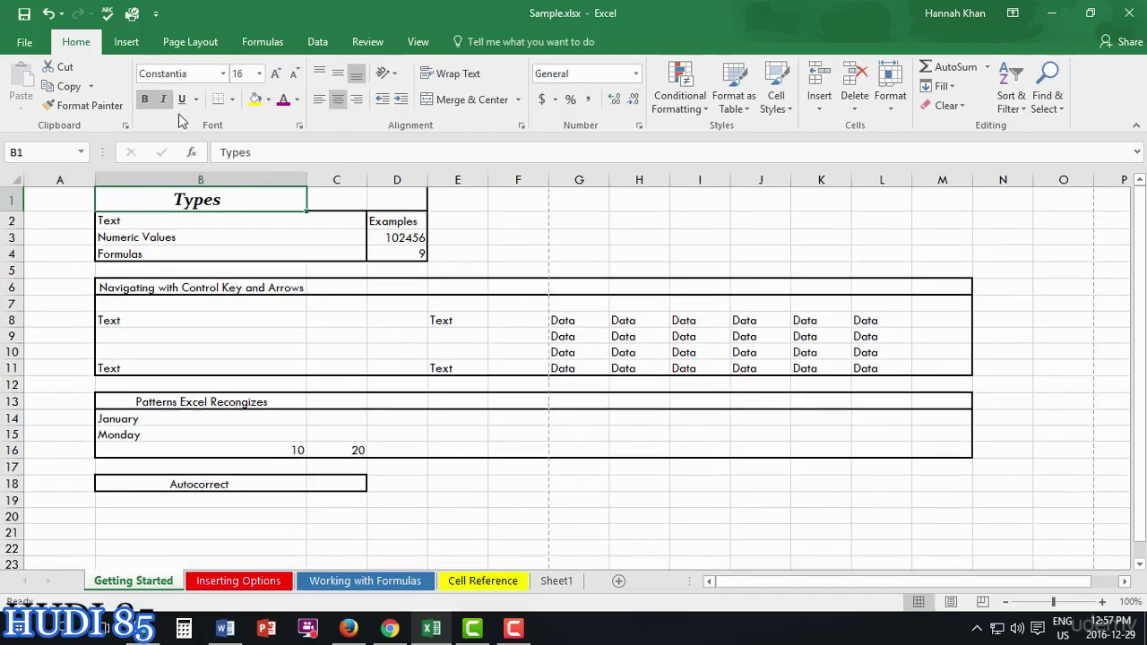
pyautogui.click(183, 99)
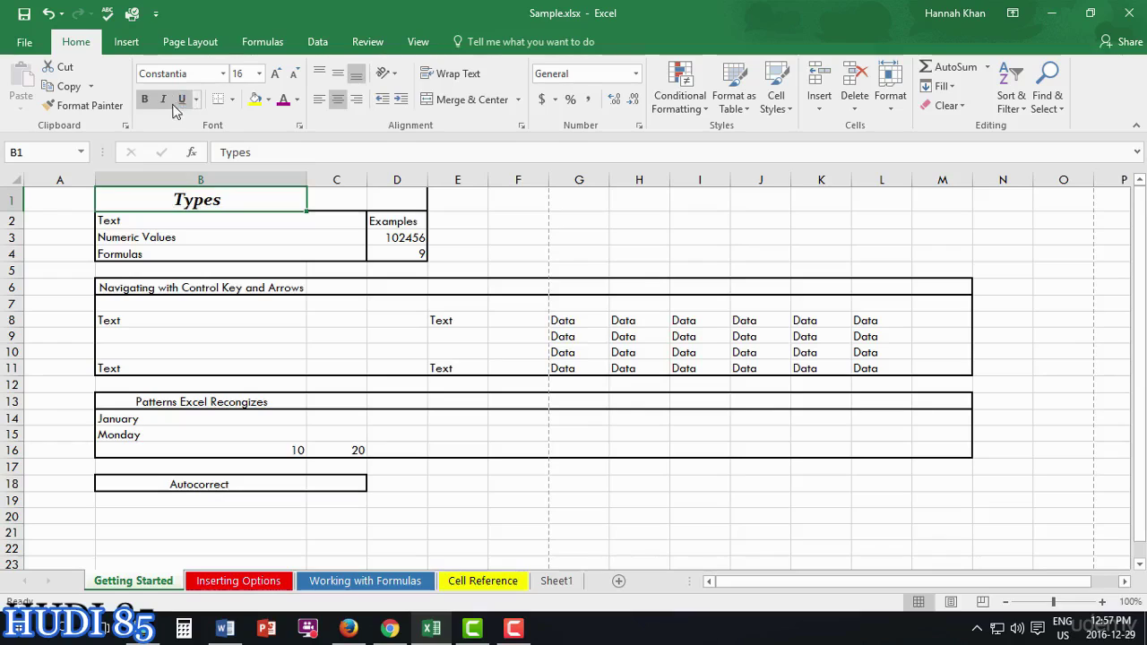
pyautogui.click(163, 99)
pyautogui.click(144, 99)
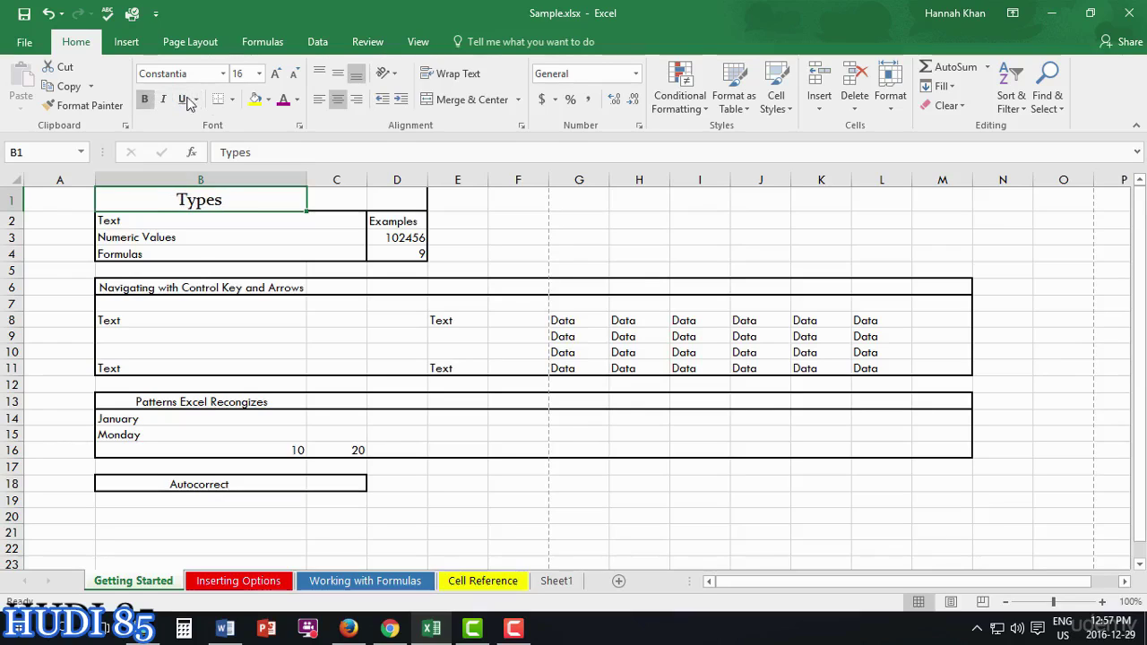
# - Try applying All Borders to cell B1, and undo it
pyautogui.click(231, 99)
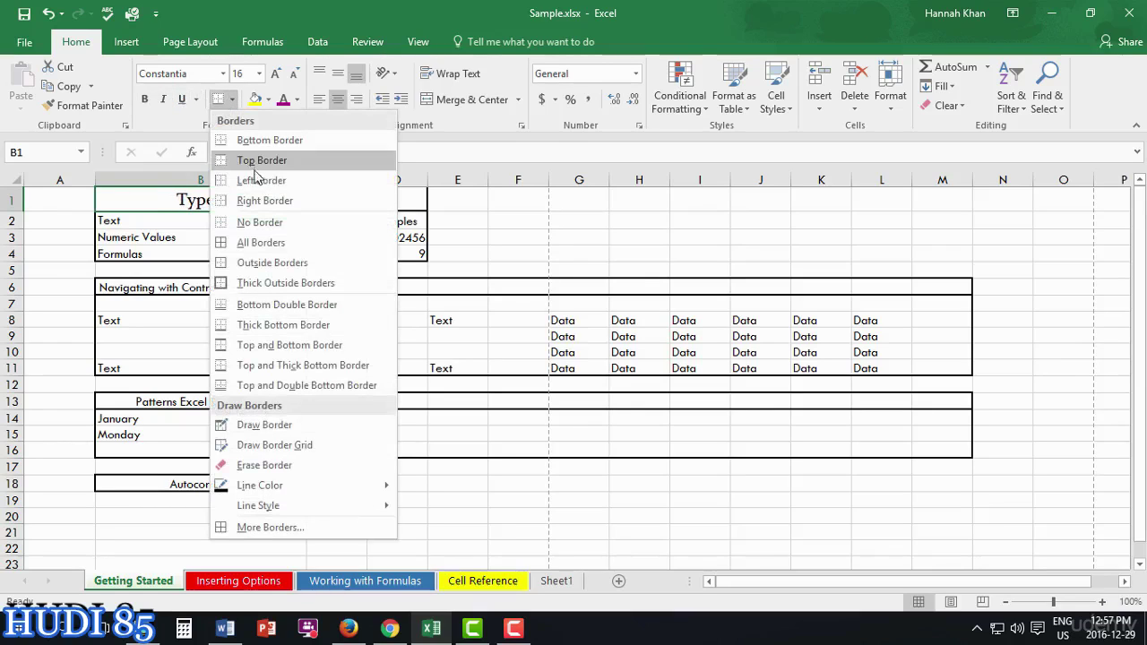
pyautogui.click(255, 241)
# - Fill cell B1 with a light orange colour and set the Types heading's font colour to the recently used purple
pyautogui.click(267, 100)
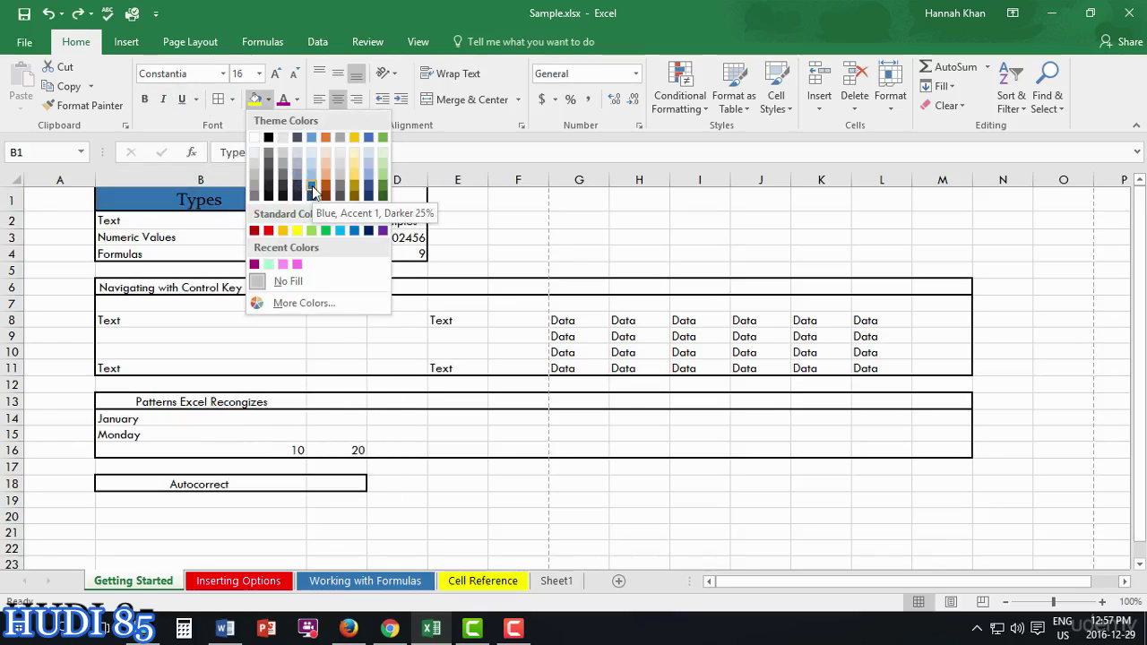
pyautogui.click(331, 151)
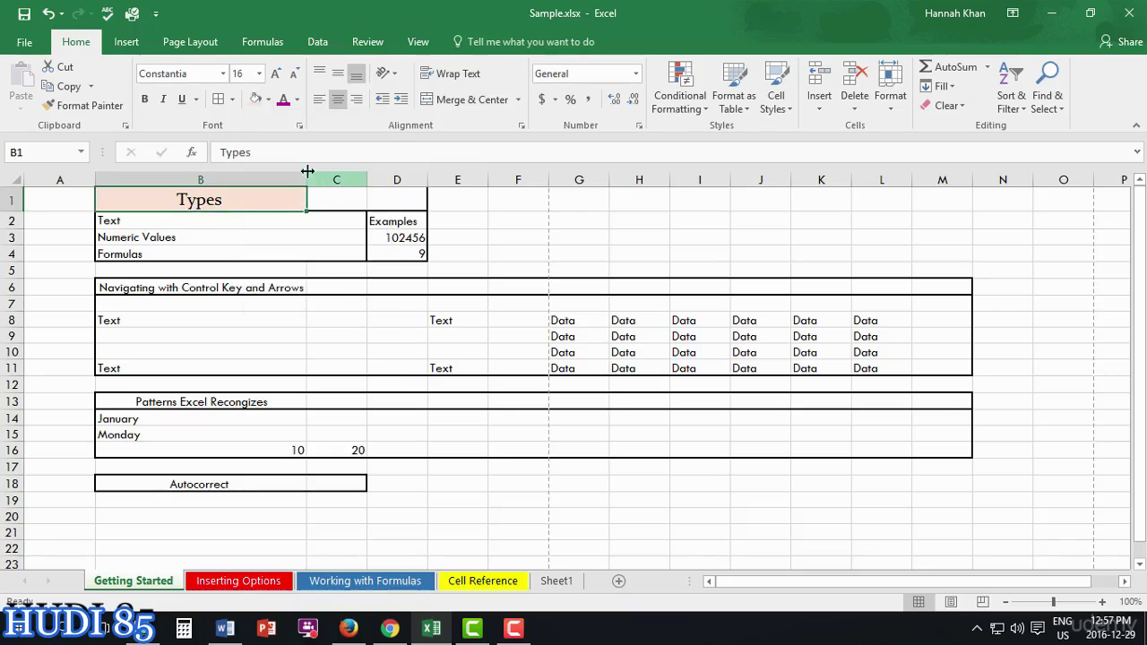
pyautogui.click(297, 100)
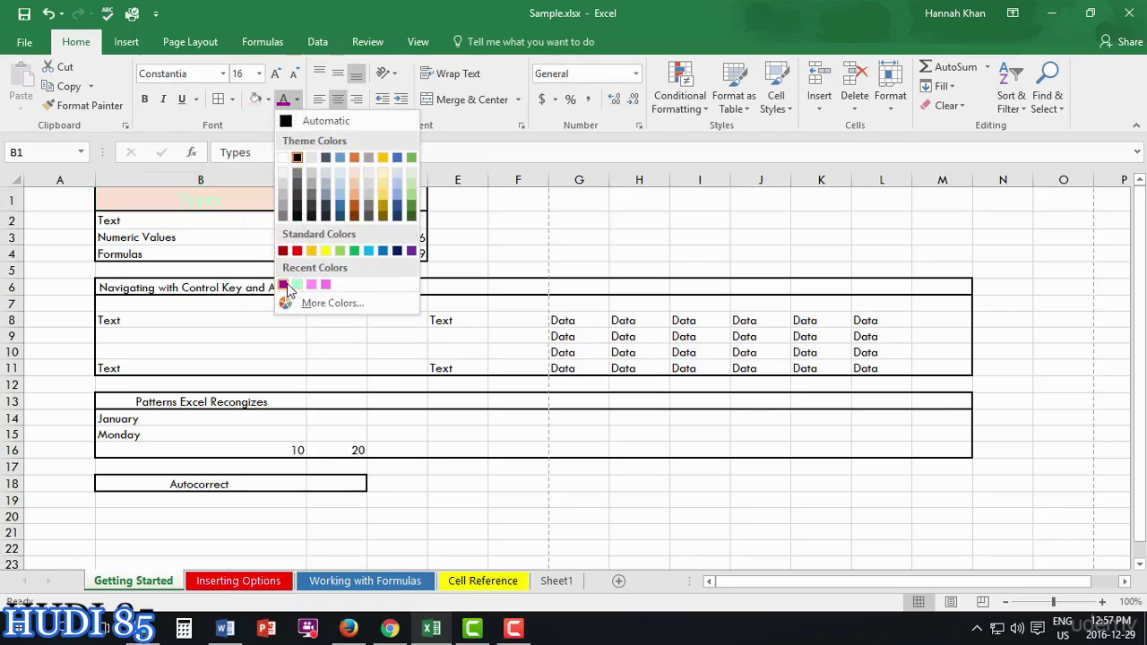
pyautogui.click(284, 285)
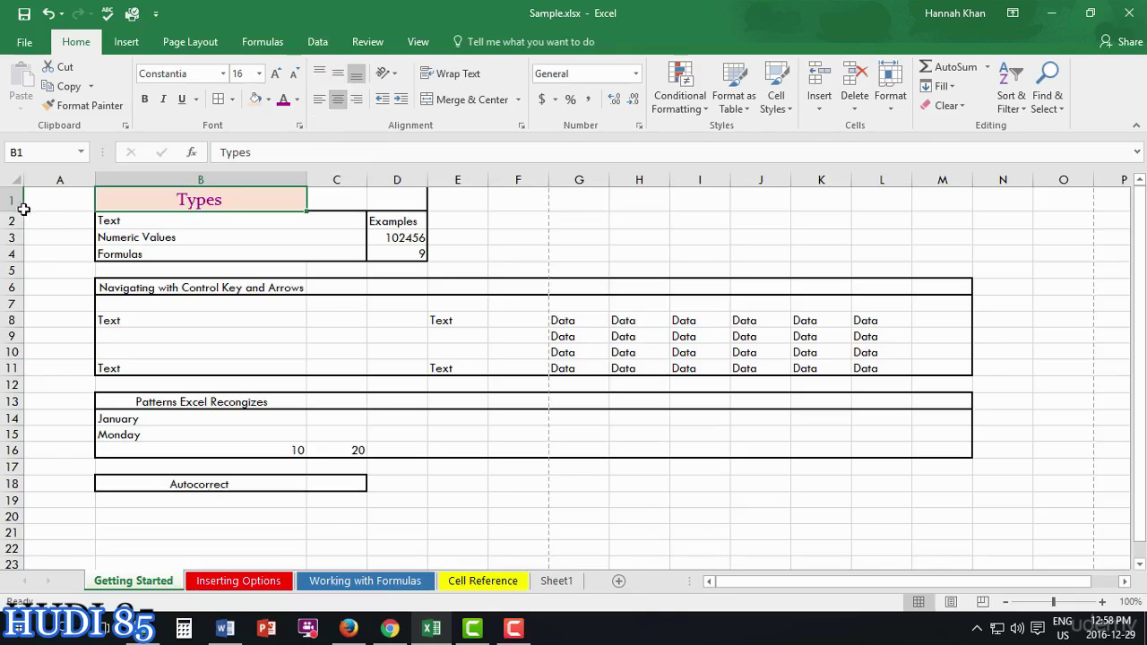
# - Increase the height of row 1 and align the Types heading vertically to the middle of its cell
pyautogui.moveTo(23, 210); pyautogui.dragTo(21, 231)
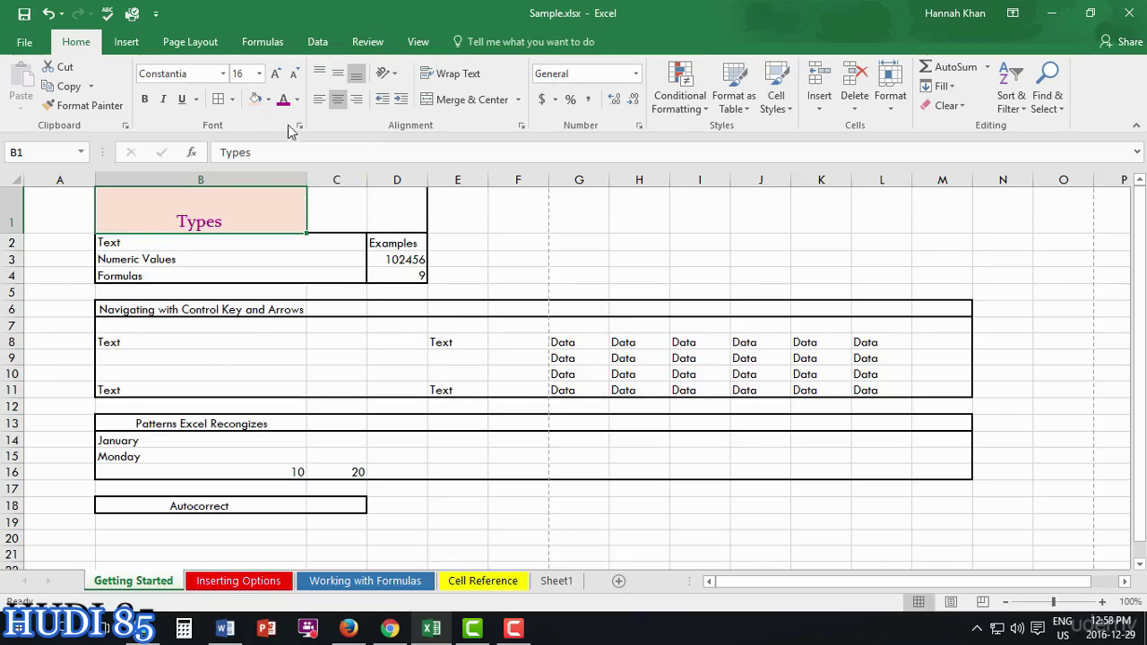
pyautogui.click(335, 70)
pyautogui.click(324, 77)
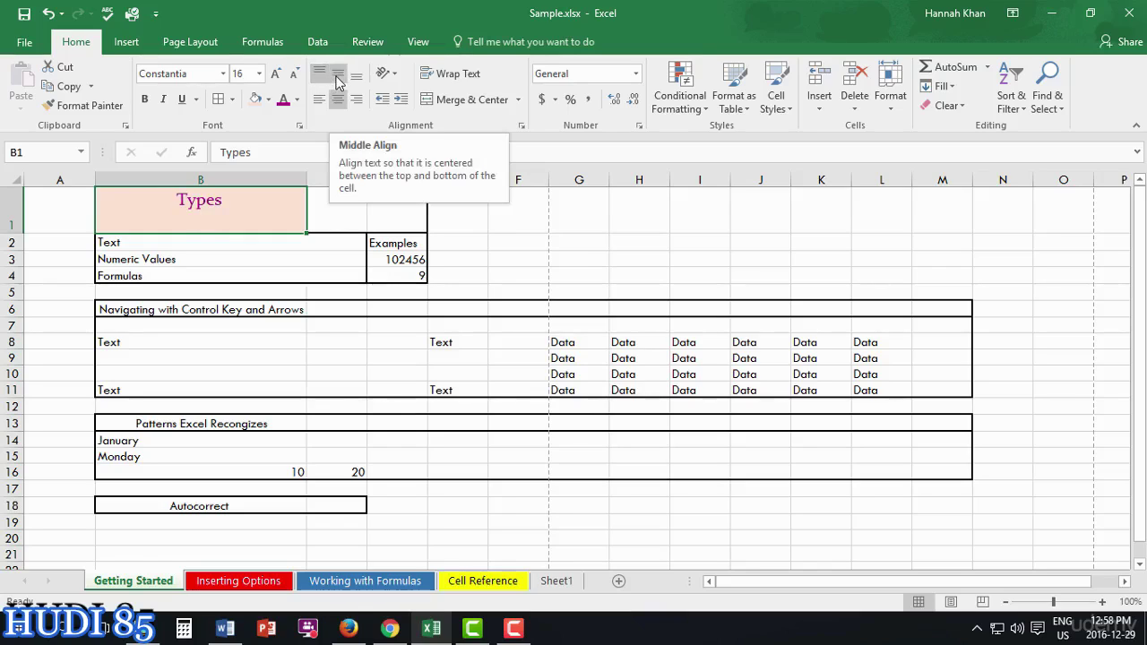
pyautogui.click(337, 80)
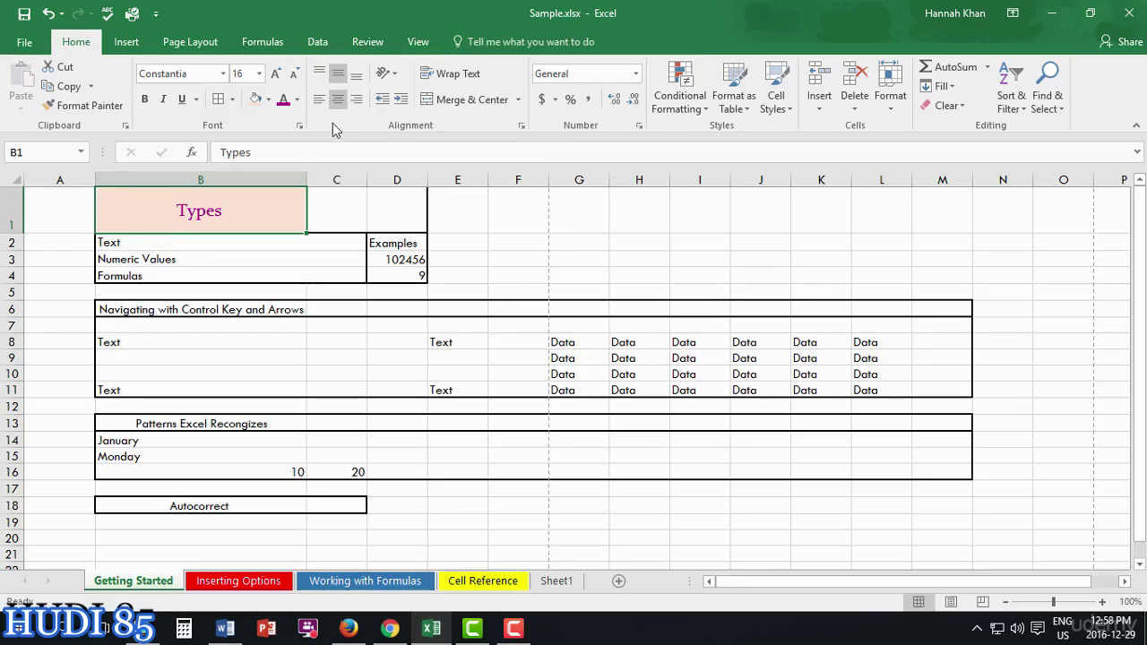
# - Try left and right horizontal alignment on the Types heading in cell B1
pyautogui.click(319, 99)
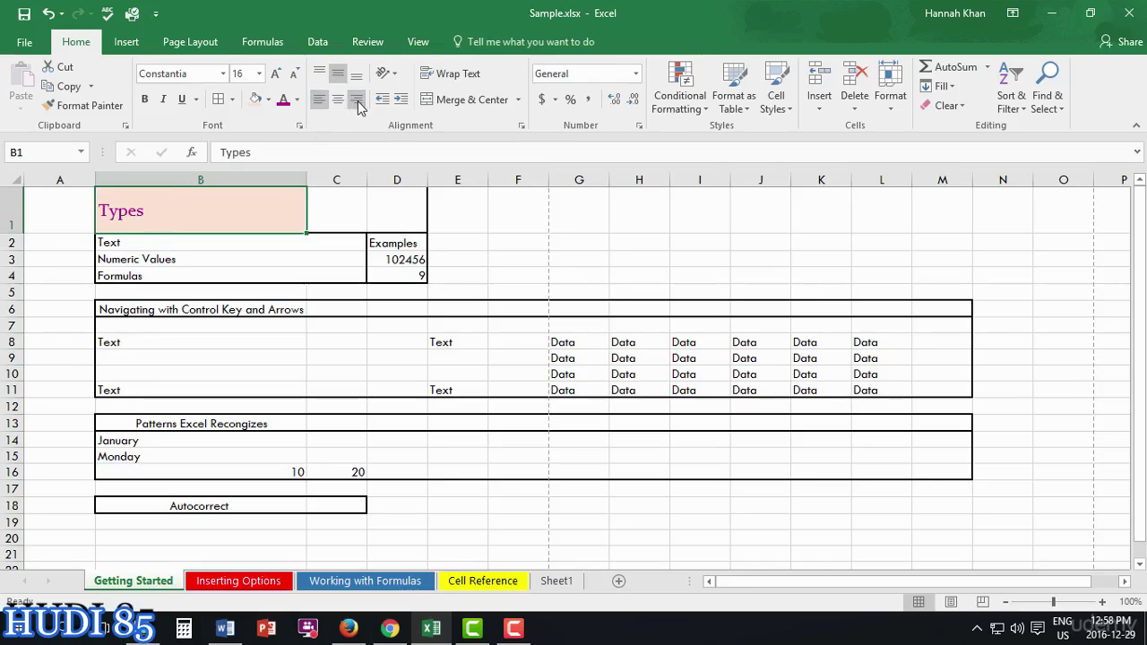
pyautogui.click(356, 100)
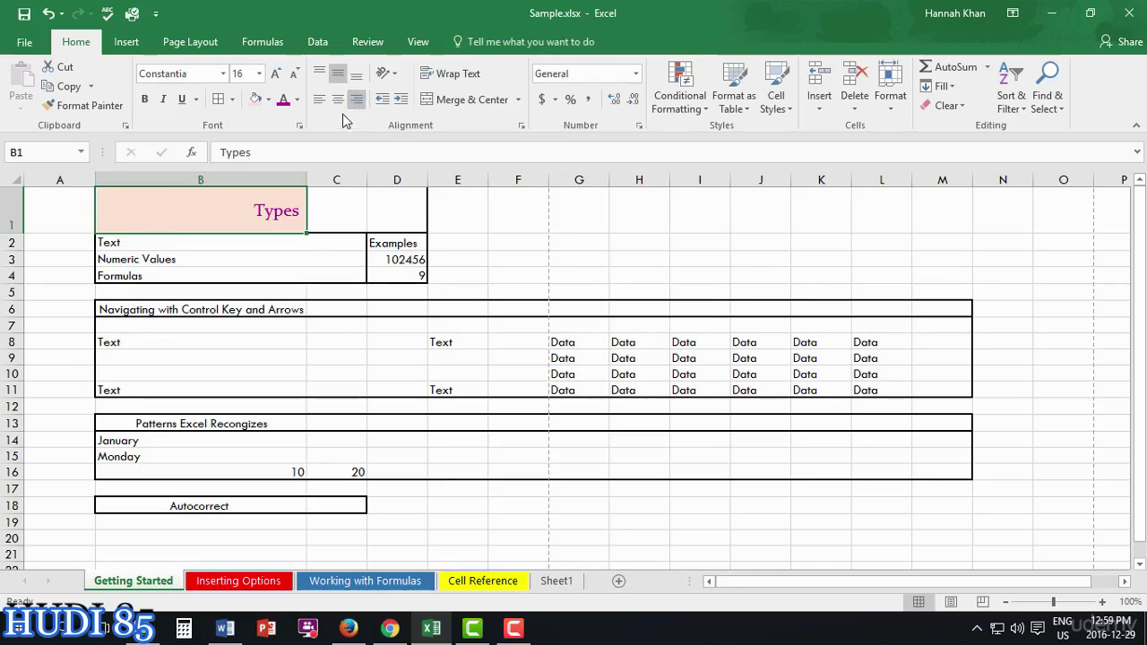
# - Try the Angle Counterclockwise orientation on the Types heading, and undo it
pyautogui.click(396, 79)
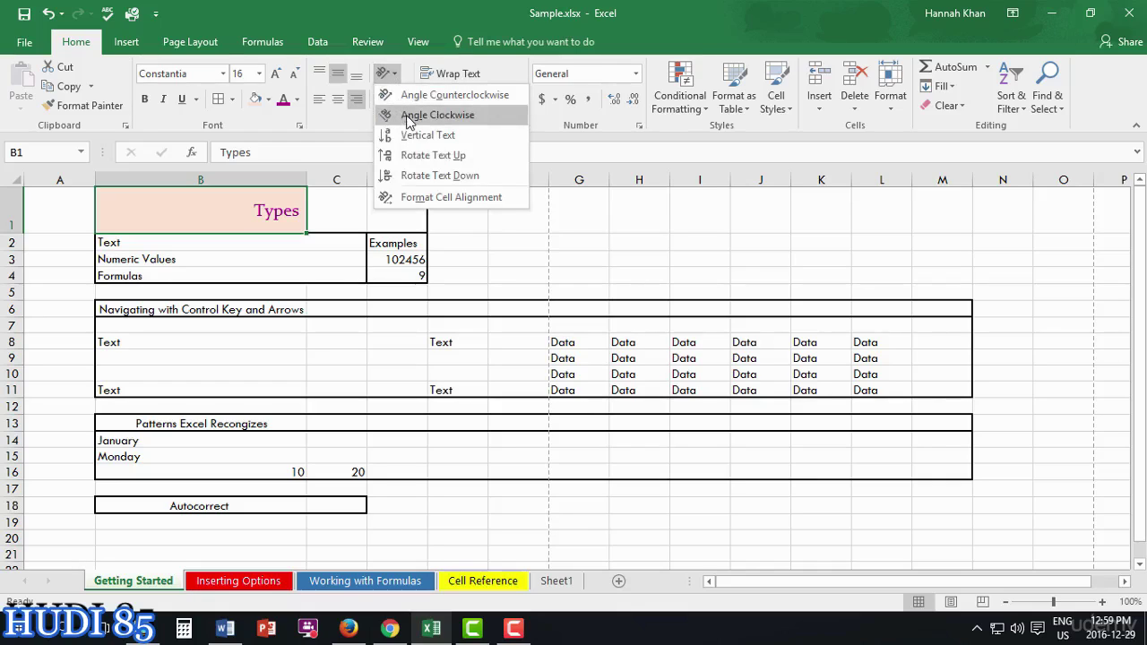
pyautogui.click(408, 95)
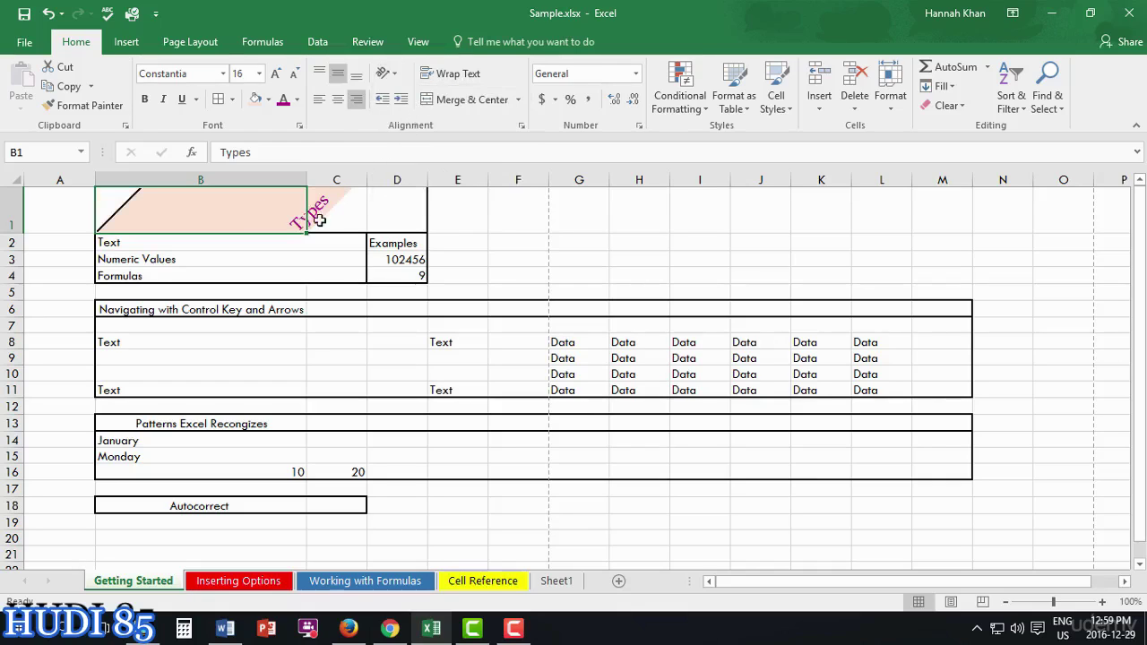
pyautogui.hotkey('ctrl', 'z')
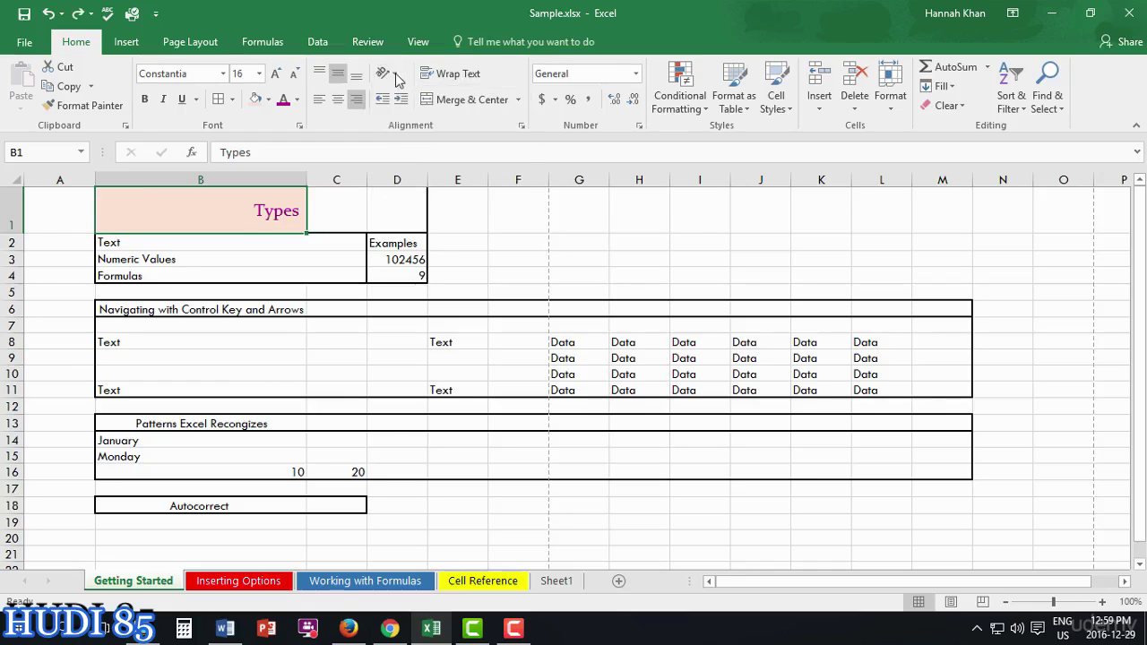
# - Try the Vertical Text orientation on the Types heading and enlarge row 1 to fit all its letters
pyautogui.click(387, 73)
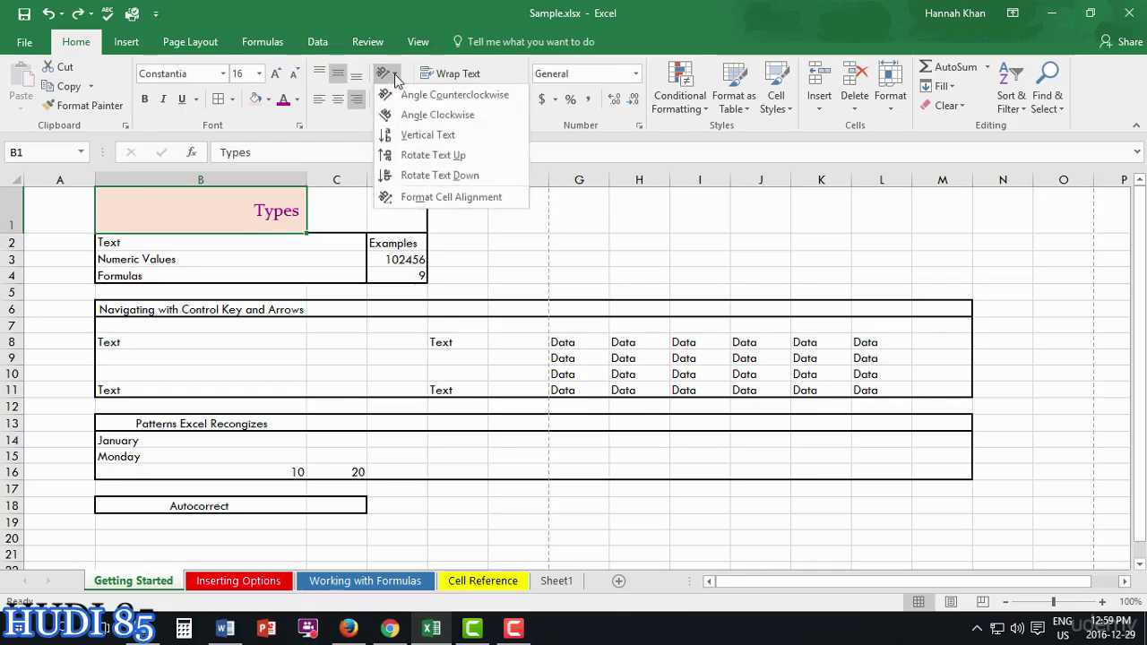
pyautogui.click(420, 136)
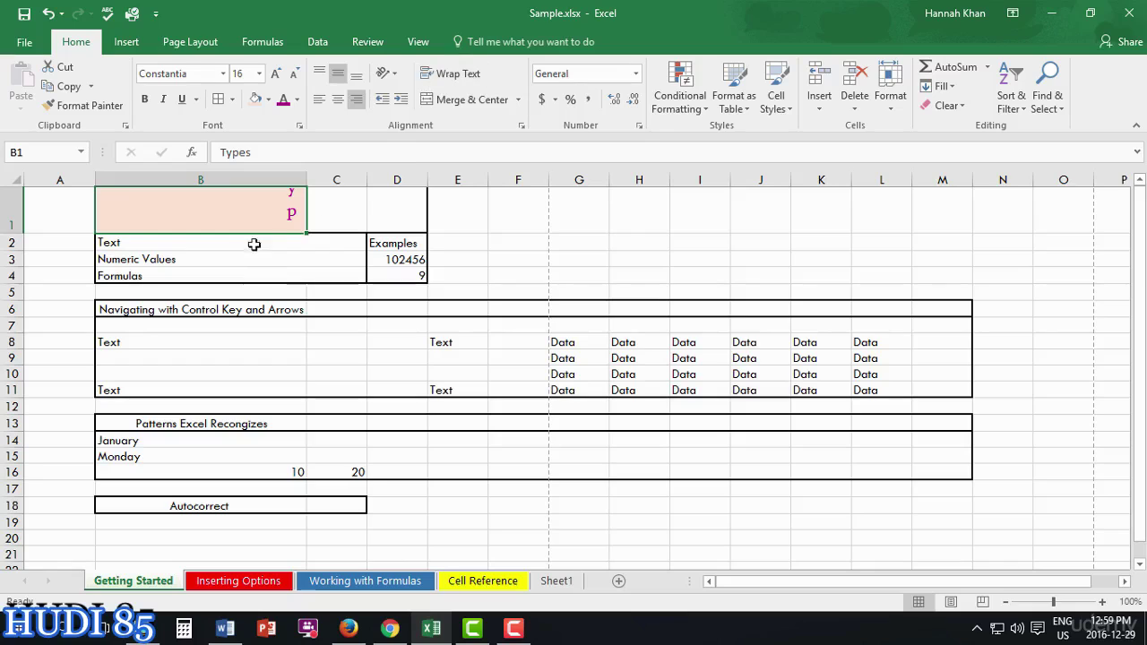
pyautogui.moveTo(20, 233); pyautogui.dragTo(19, 318)
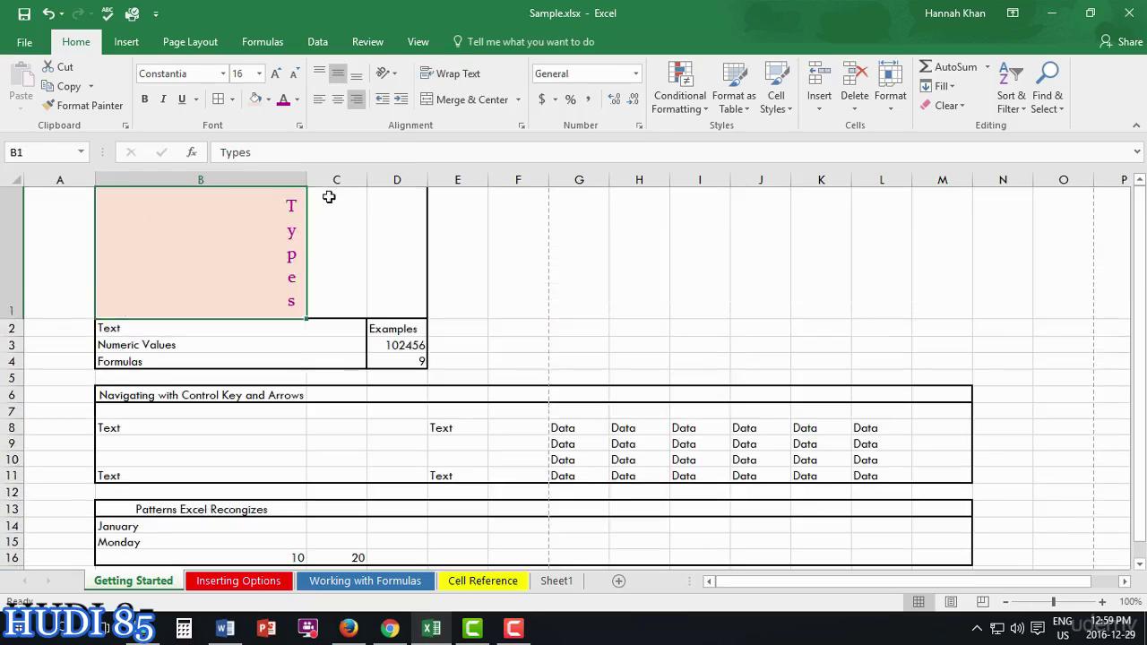
# - Try the Rotate Text Up and Rotate Text Down orientations on the Types heading in cell B1
pyautogui.click(392, 74)
pyautogui.click(413, 156)
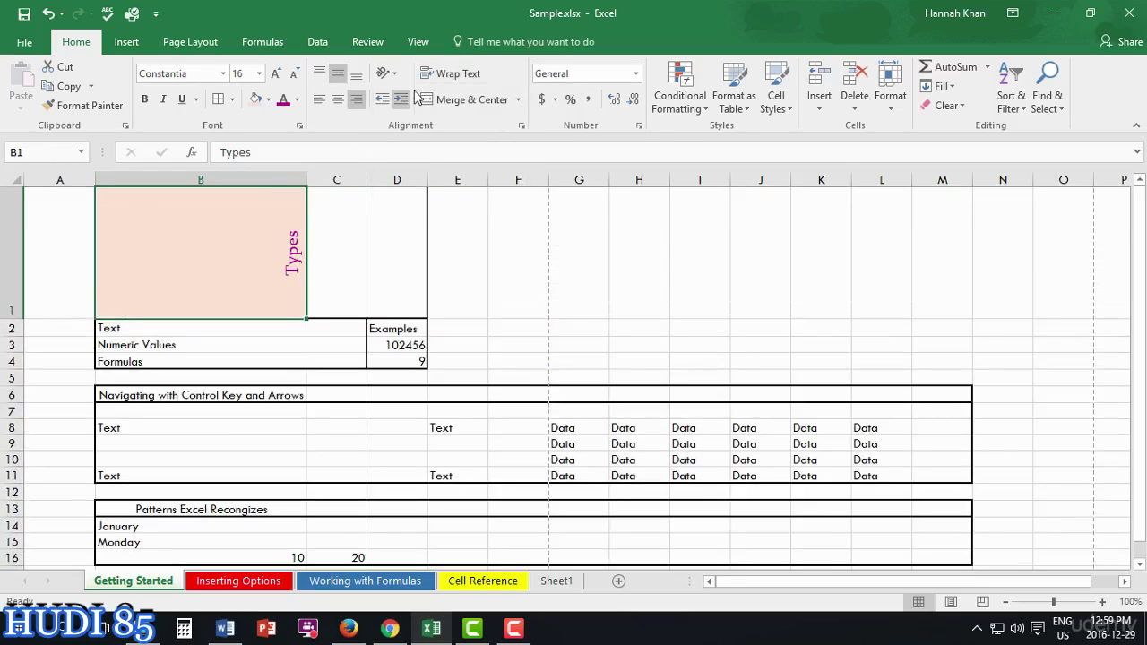
pyautogui.click(391, 74)
pyautogui.click(425, 177)
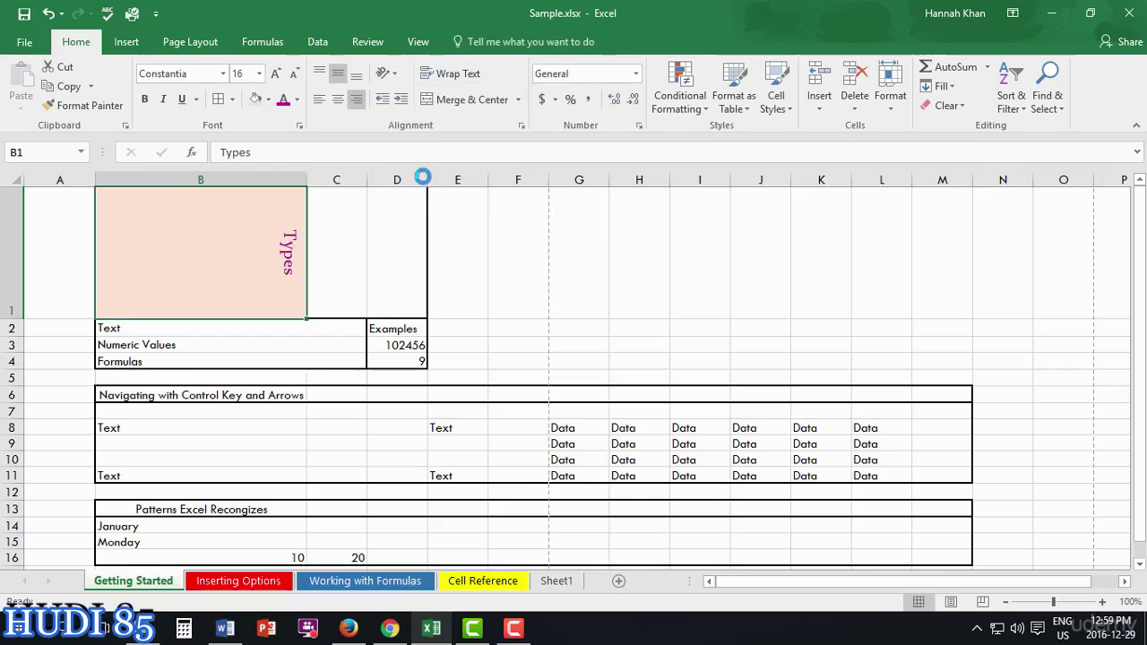
pyautogui.click(389, 73)
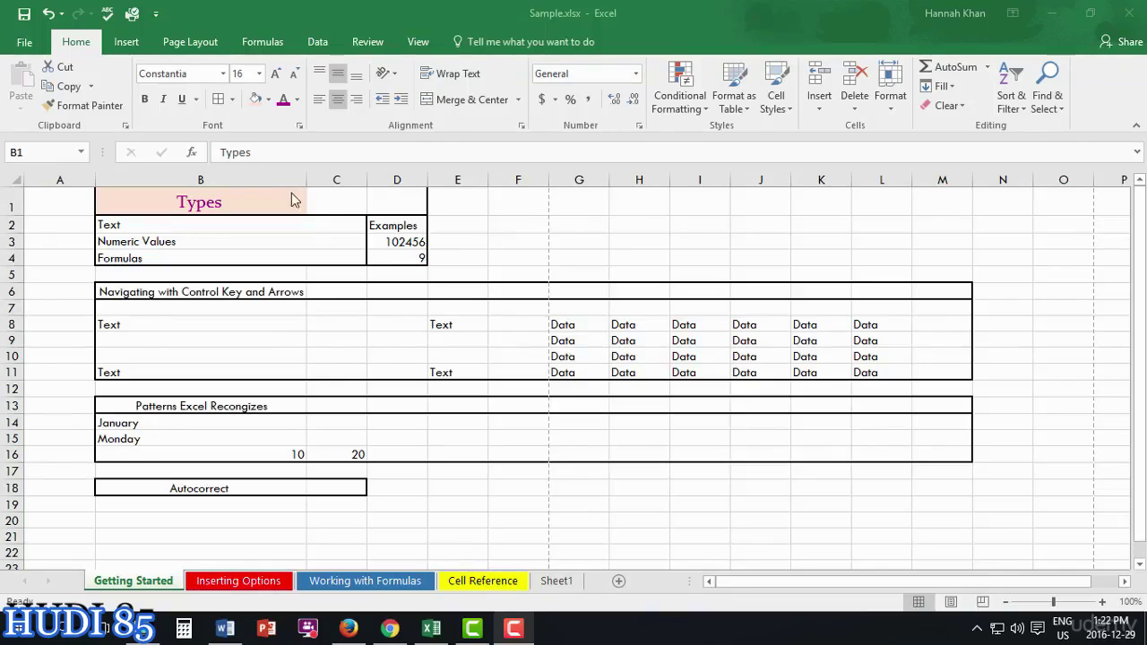
pyautogui.click(309, 296)
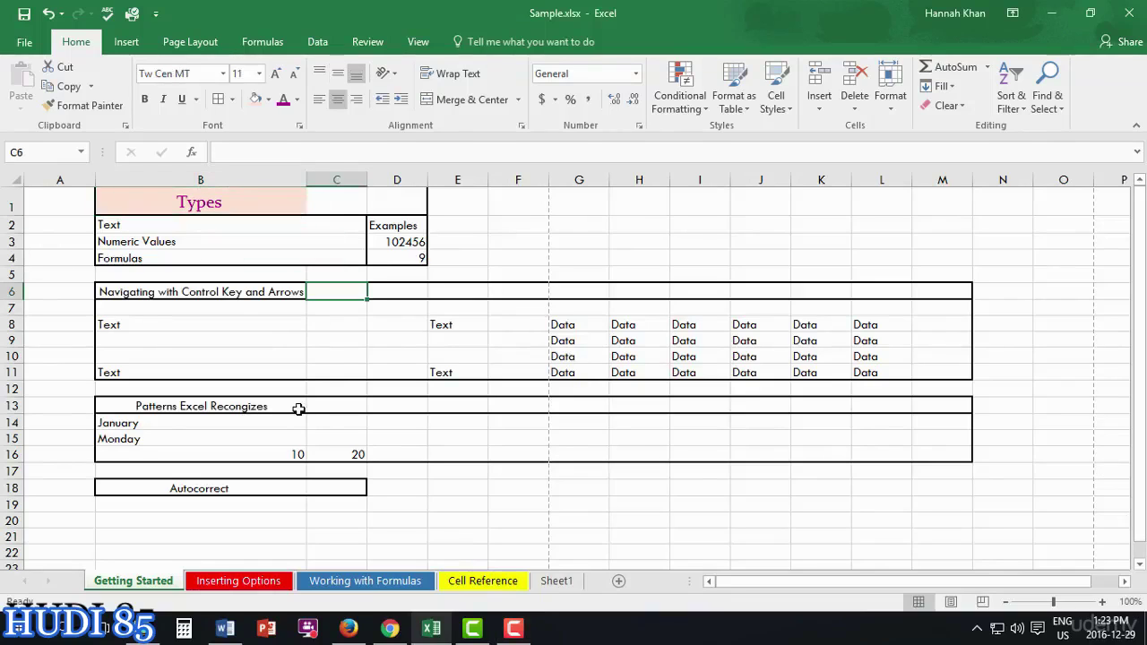
pyautogui.click(300, 406)
pyautogui.click(306, 492)
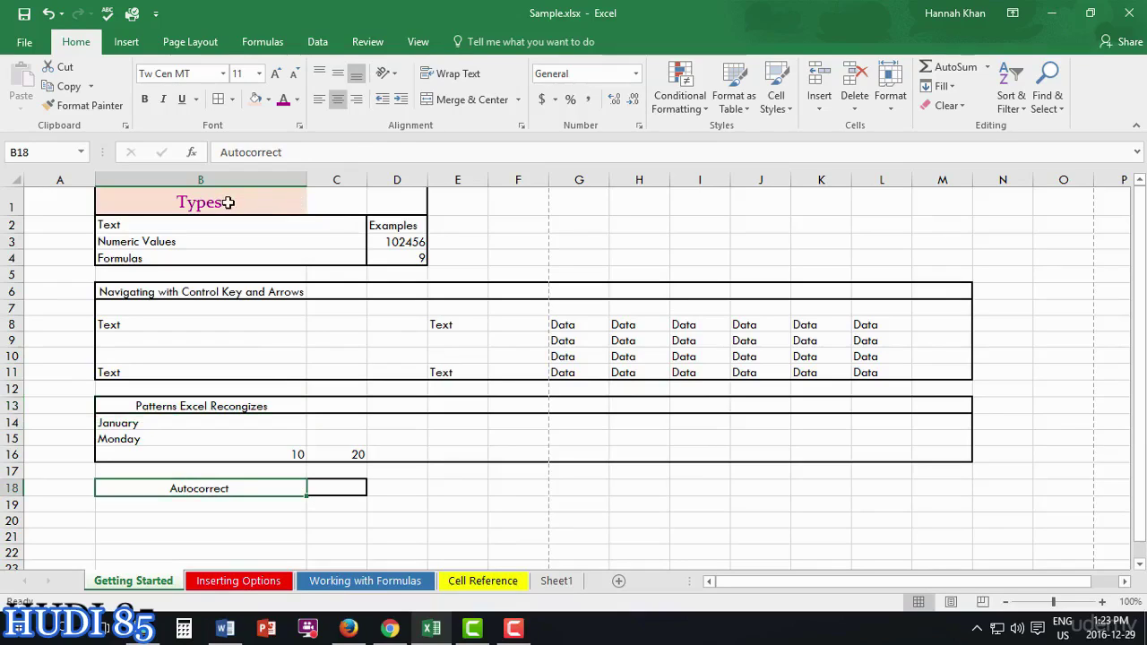
# - Merge and center cells B1 through D1 so the Types heading spans its table
pyautogui.click(201, 205)
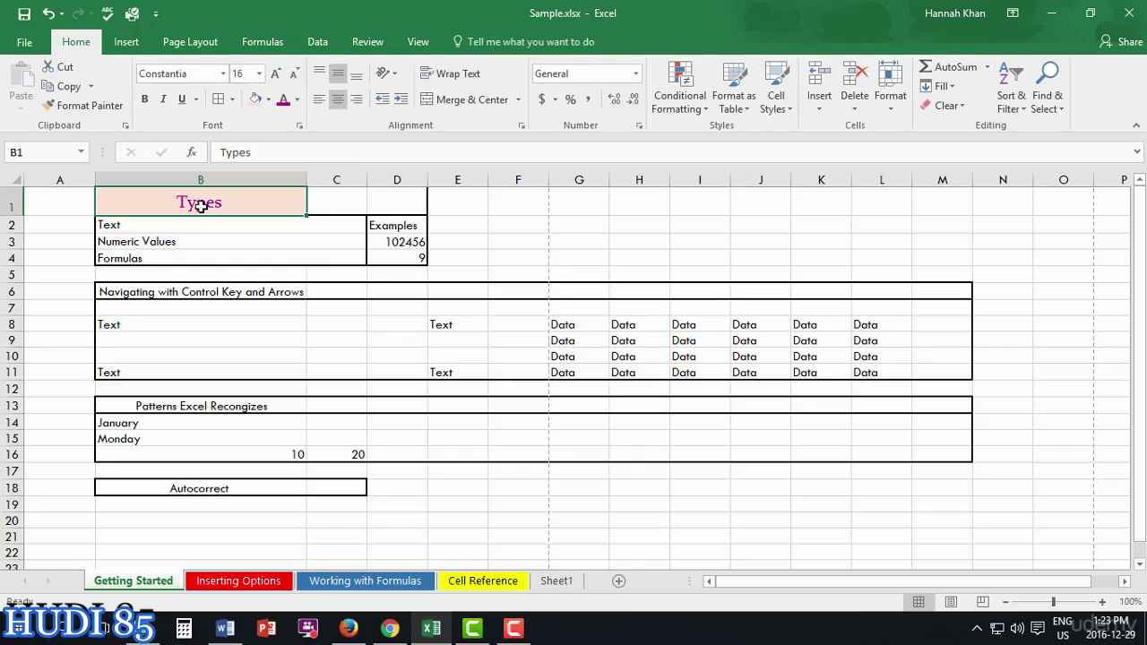
pyautogui.moveTo(202, 205); pyautogui.dragTo(392, 207)
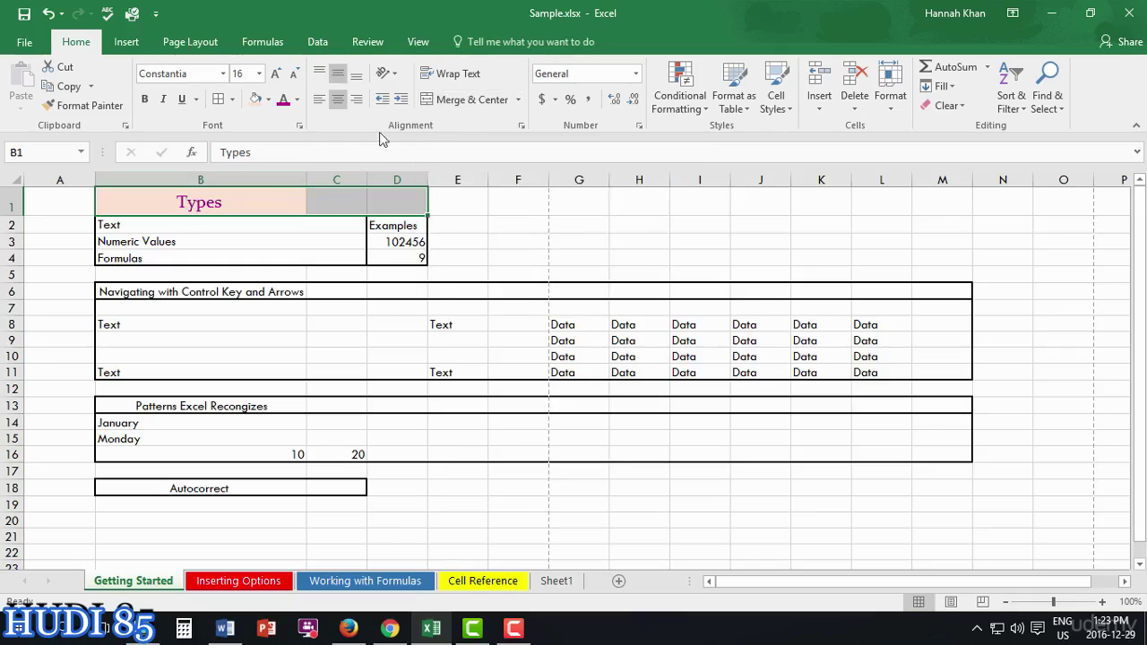
pyautogui.click(475, 102)
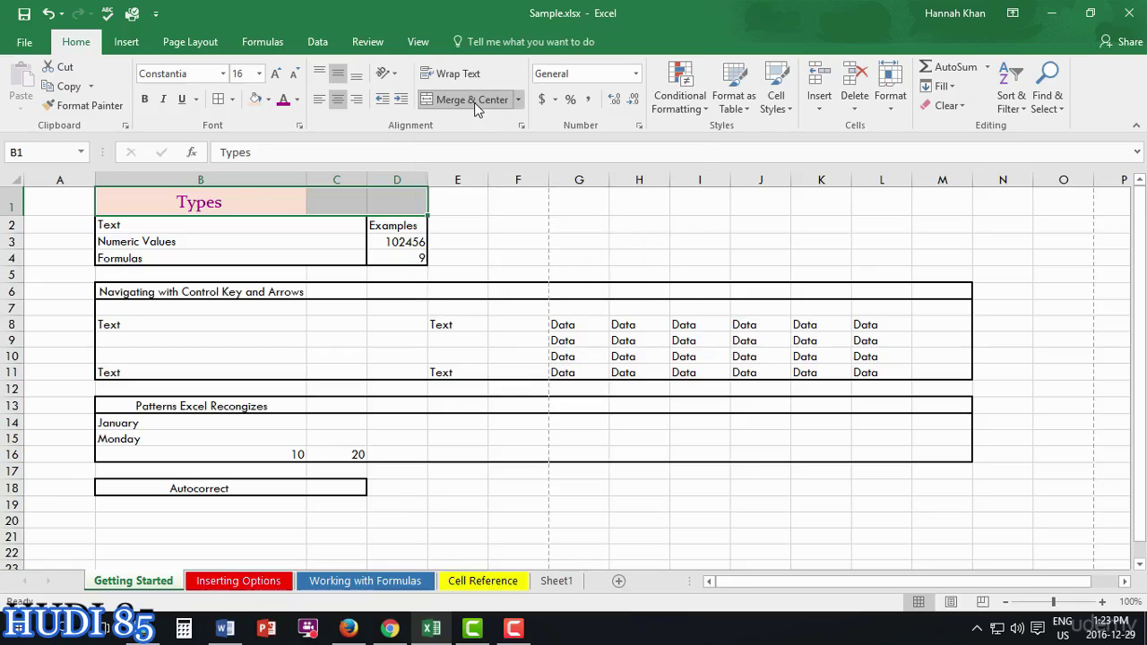
pyautogui.click(518, 100)
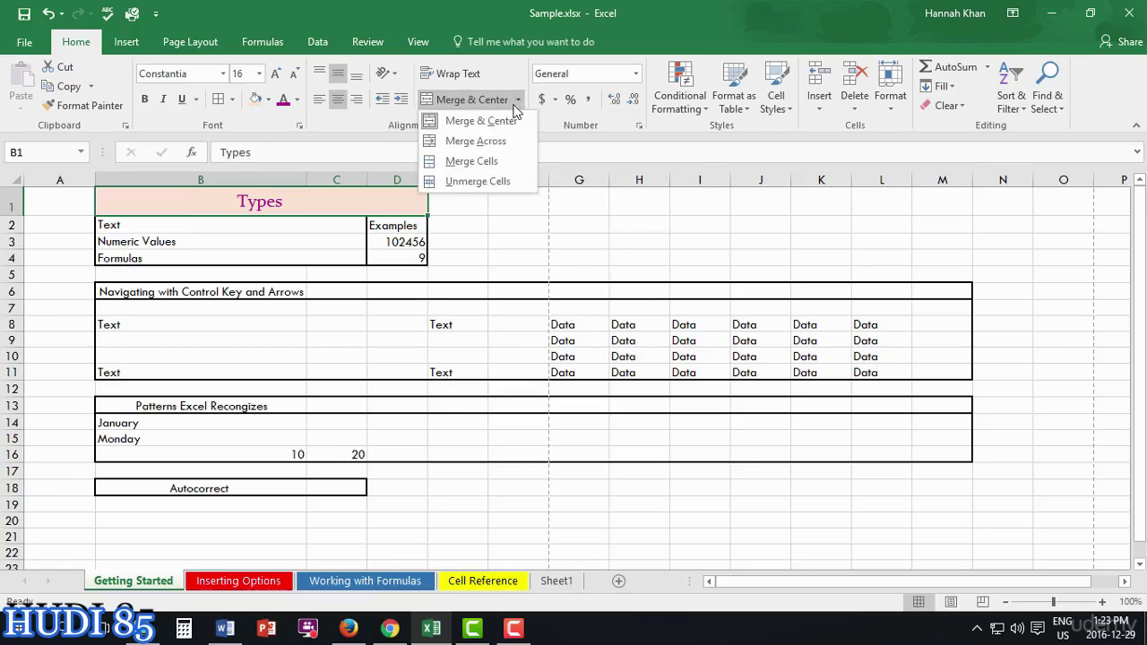
pyautogui.click(489, 169)
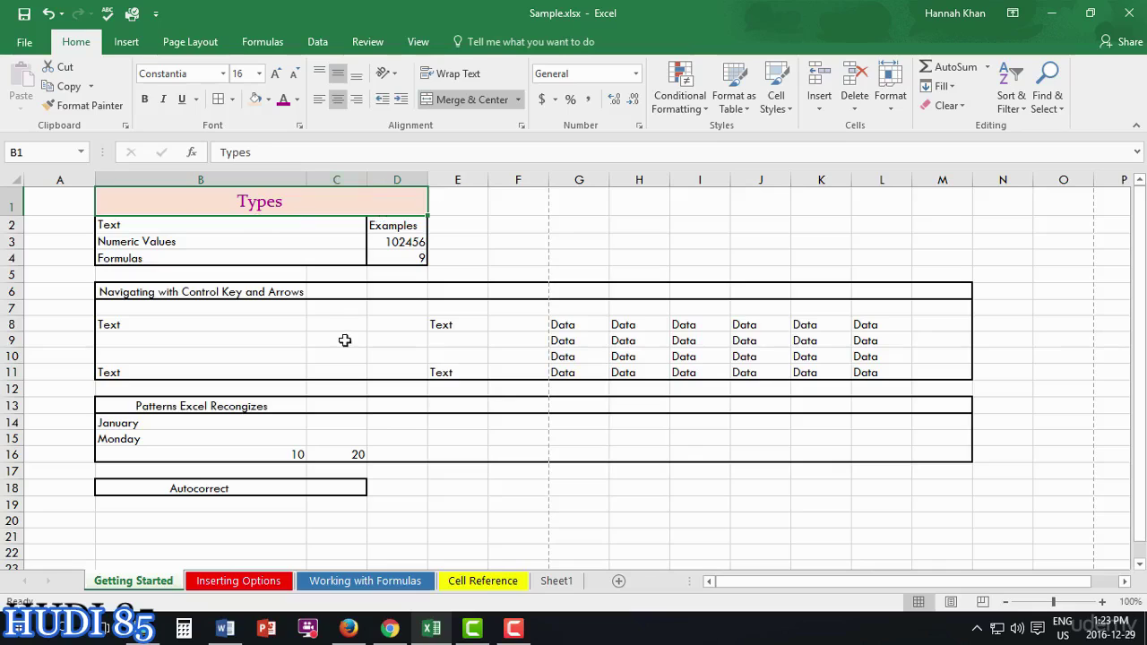
# - Merge cells B6 through M6 with Merge Cells so the Navigating with Control Key and Arrows heading spans its table
pyautogui.click(311, 291)
pyautogui.moveTo(271, 291); pyautogui.dragTo(925, 288)
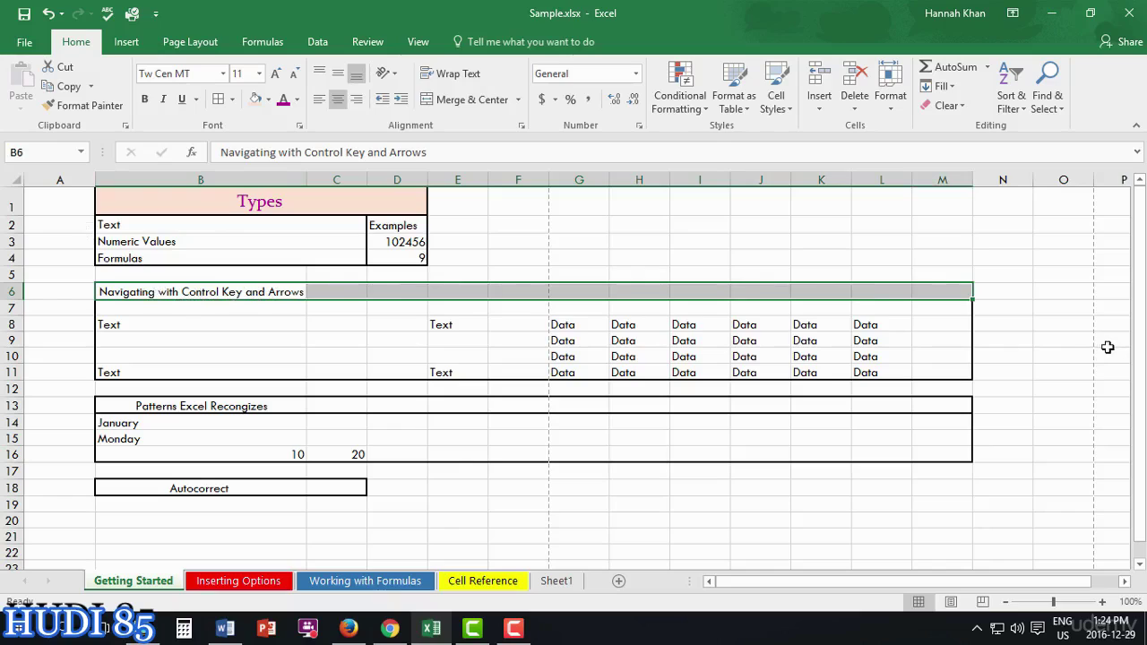
pyautogui.click(518, 99)
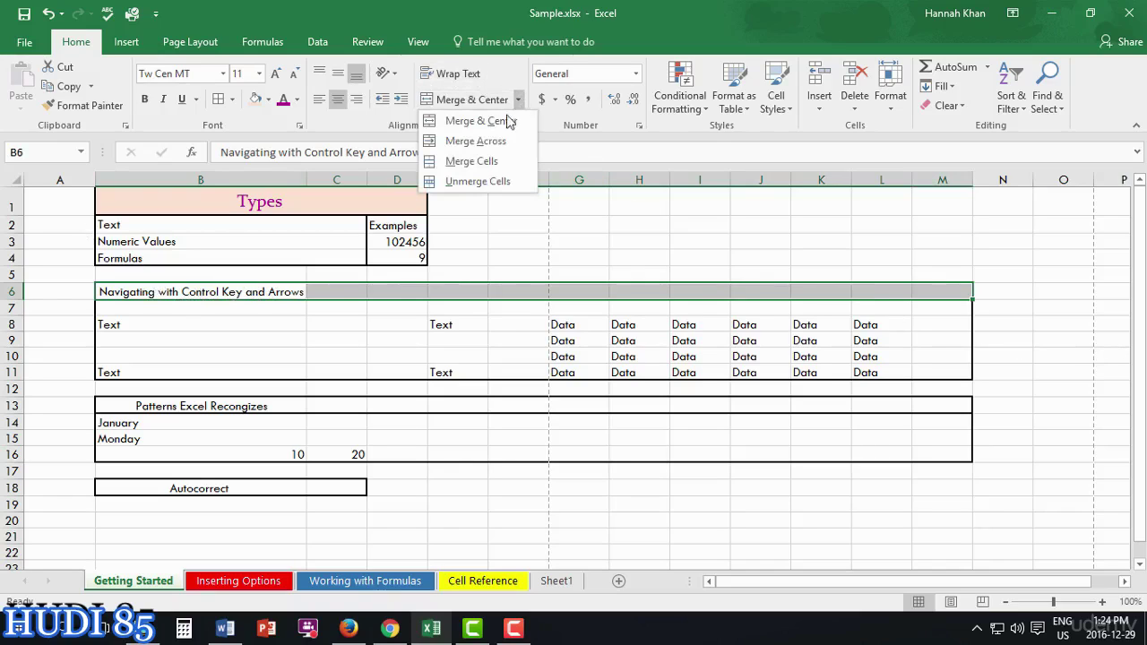
pyautogui.click(475, 162)
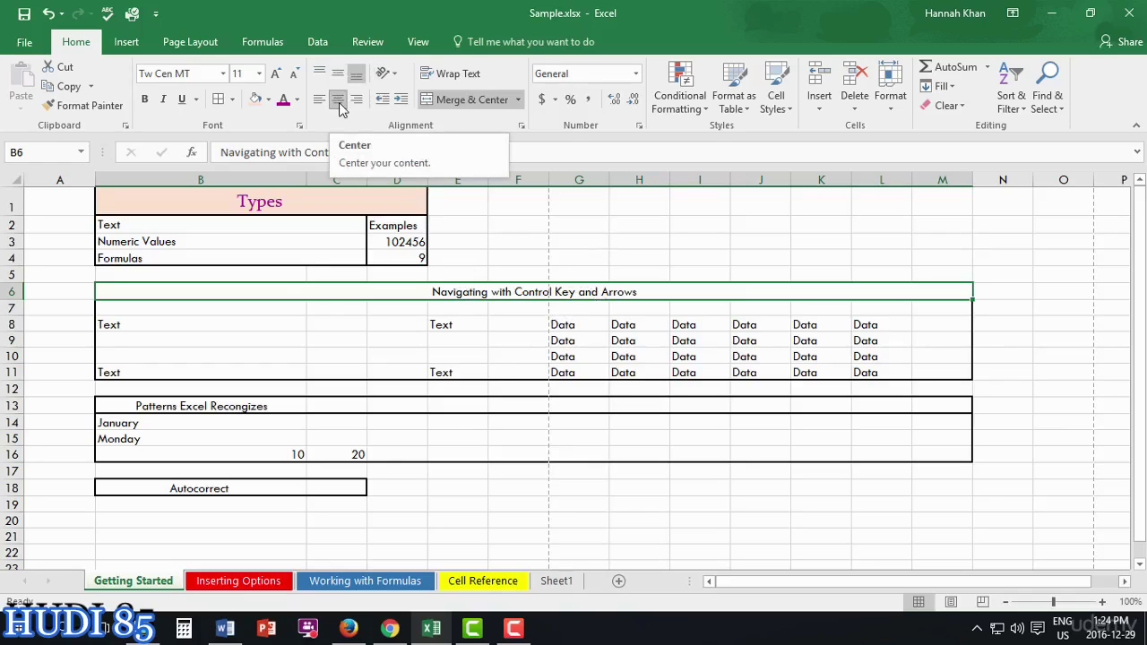
pyautogui.click(226, 405)
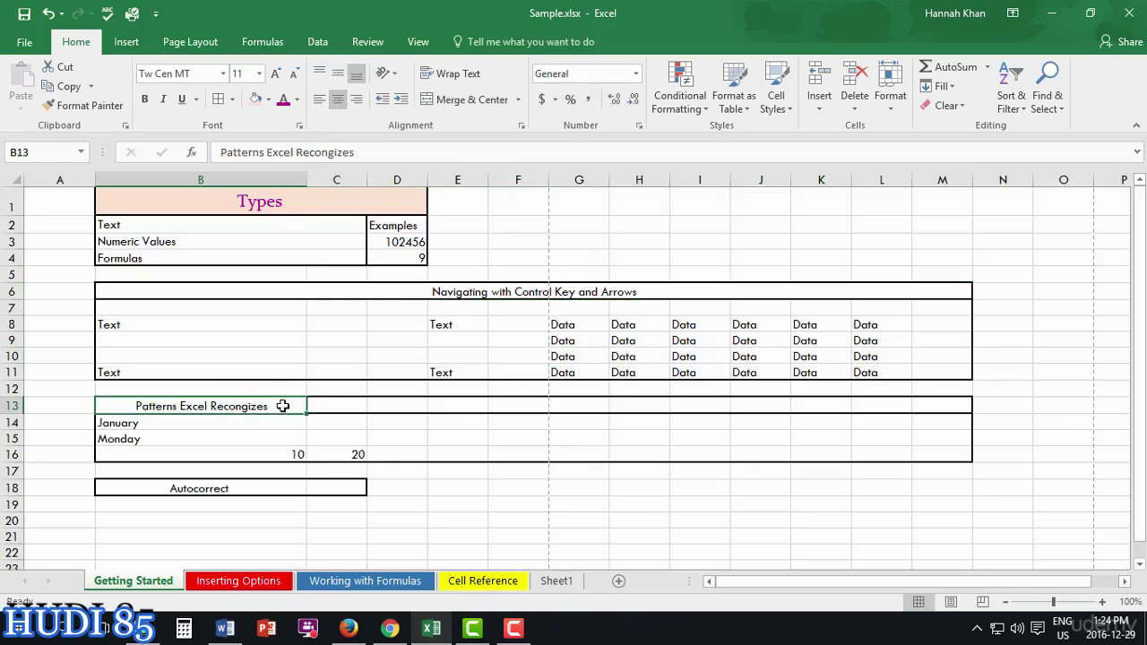
pyautogui.moveTo(302, 404); pyautogui.dragTo(591, 410)
pyautogui.hotkey('ctrl', 'z')
# - Merge cells B13 through M13 with Merge Cells so the Patterns Excel Recongizes heading spans its table
pyautogui.moveTo(286, 405); pyautogui.dragTo(949, 408)
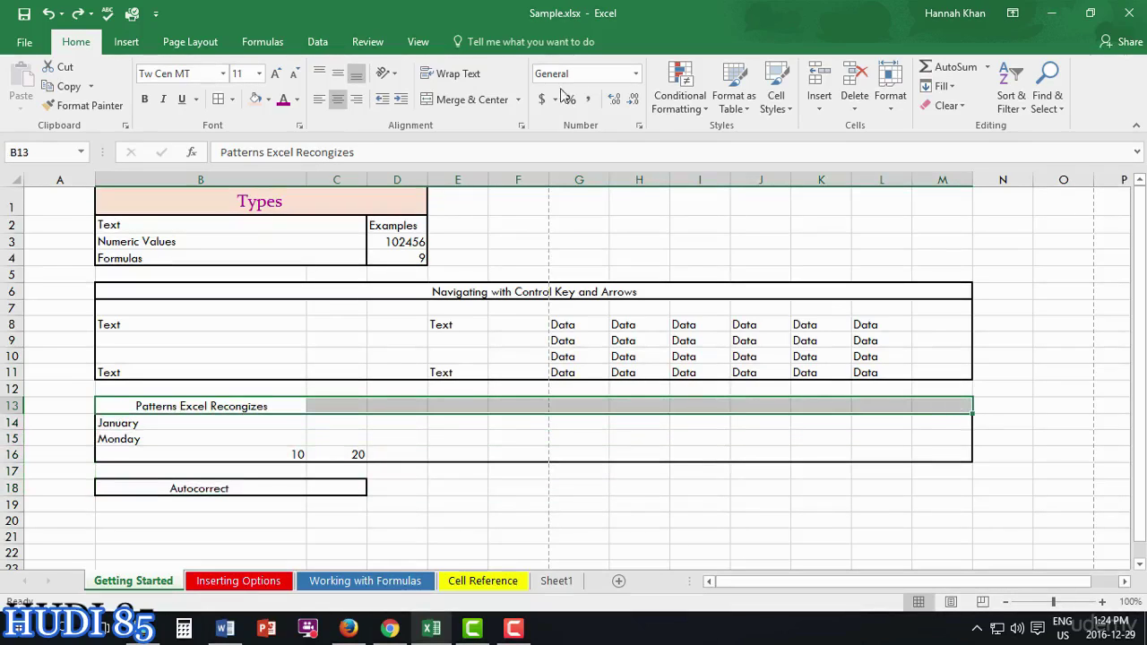
pyautogui.click(517, 99)
pyautogui.click(504, 161)
# - Merge cells B18 and C18 with Merge Cells so the Autocorrect heading spans its table
pyautogui.click(251, 489)
pyautogui.moveTo(307, 500); pyautogui.dragTo(332, 487)
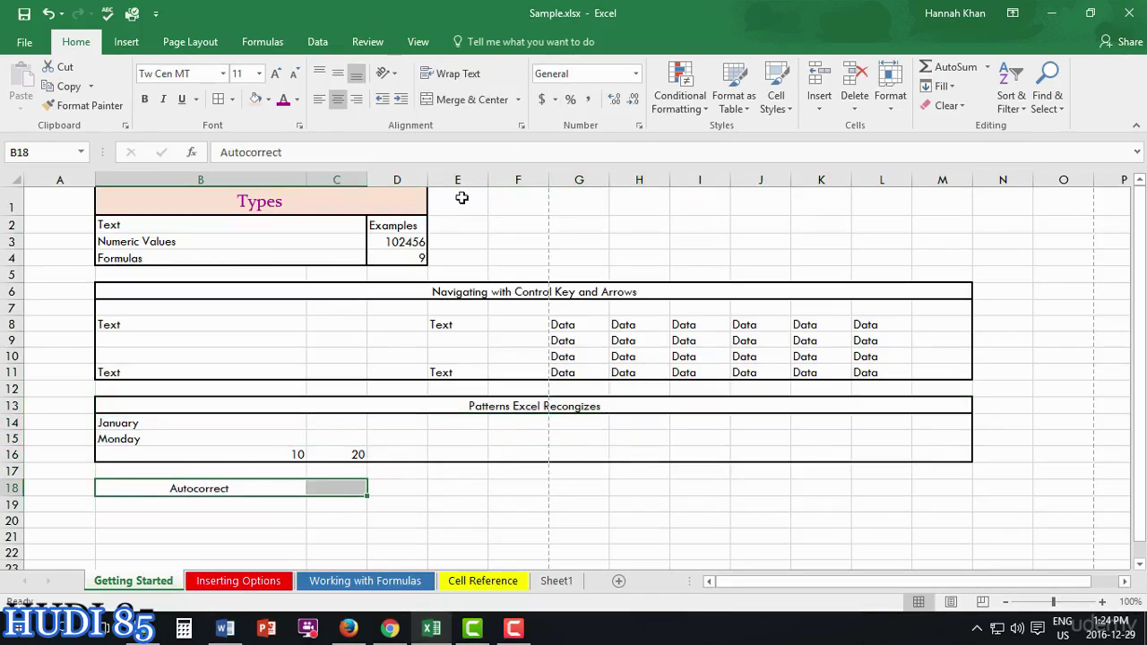
pyautogui.click(519, 99)
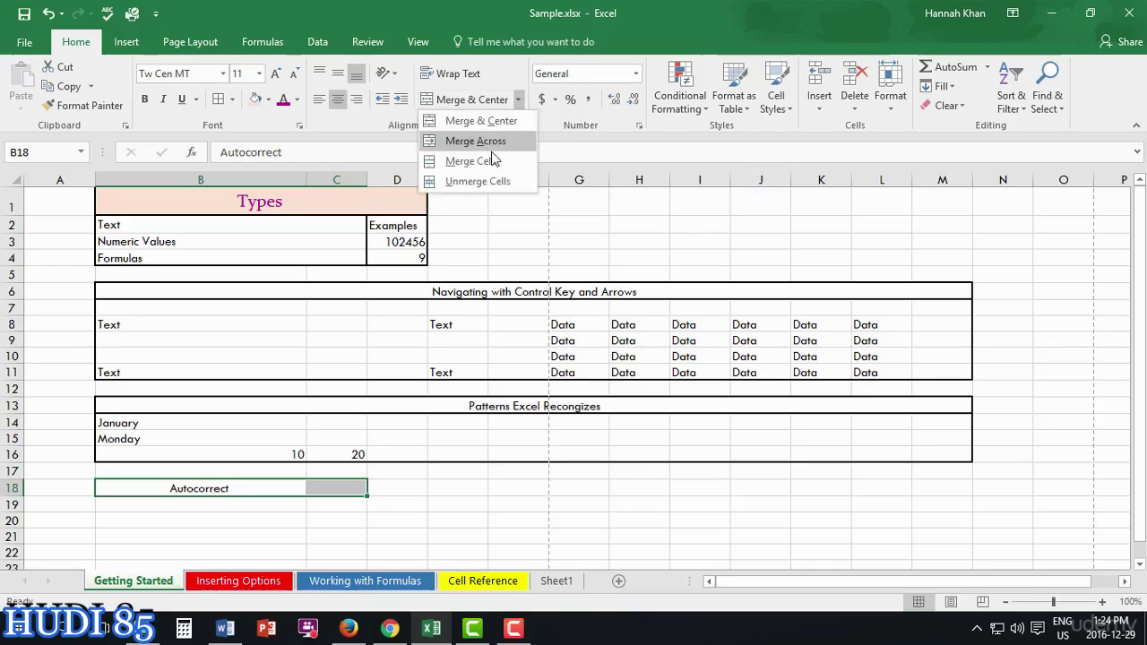
pyautogui.click(495, 158)
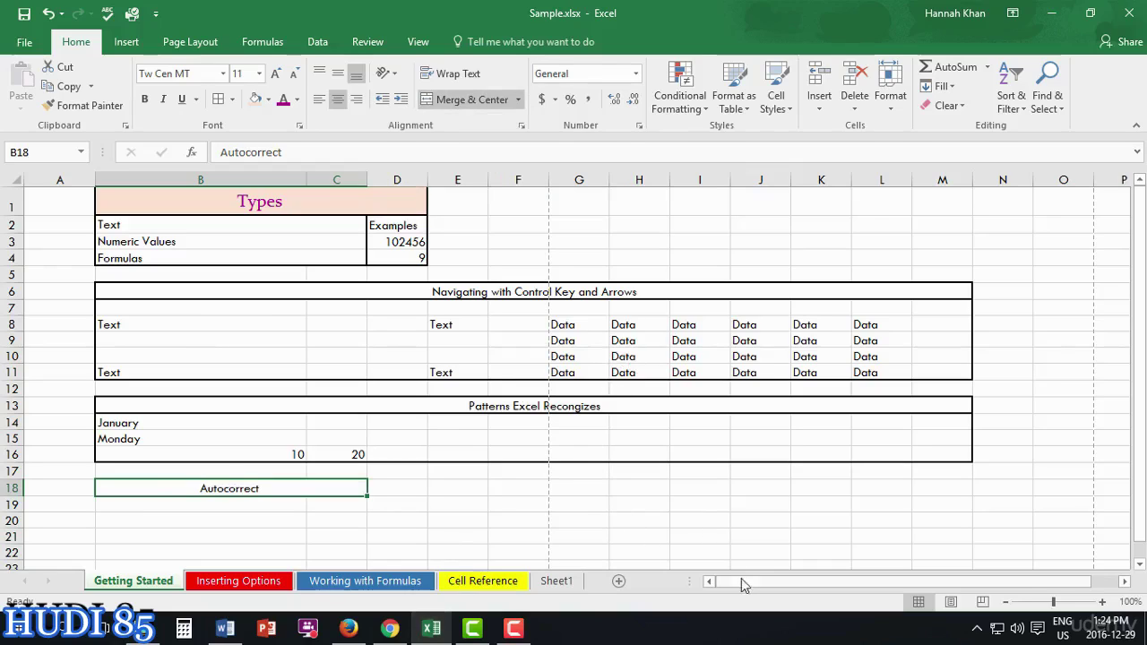
pyautogui.click(743, 640)
# - Toggle Merge & Center off and on for the row 6 heading, then try Unmerge Cells and undo it
pyautogui.click(573, 291)
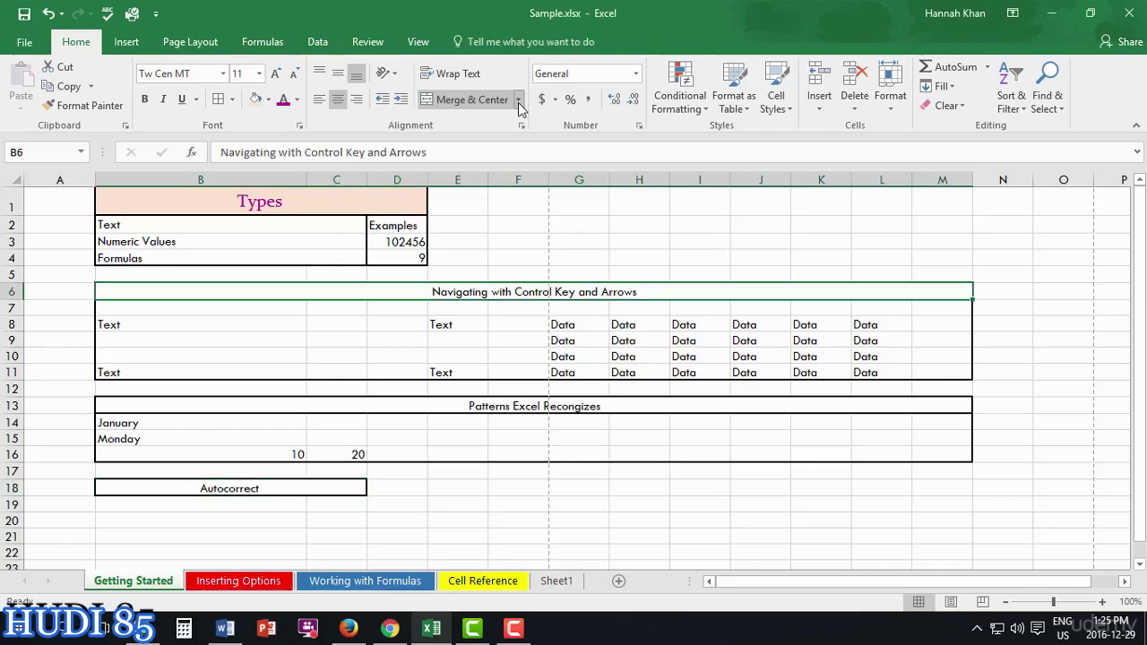
pyautogui.click(472, 99)
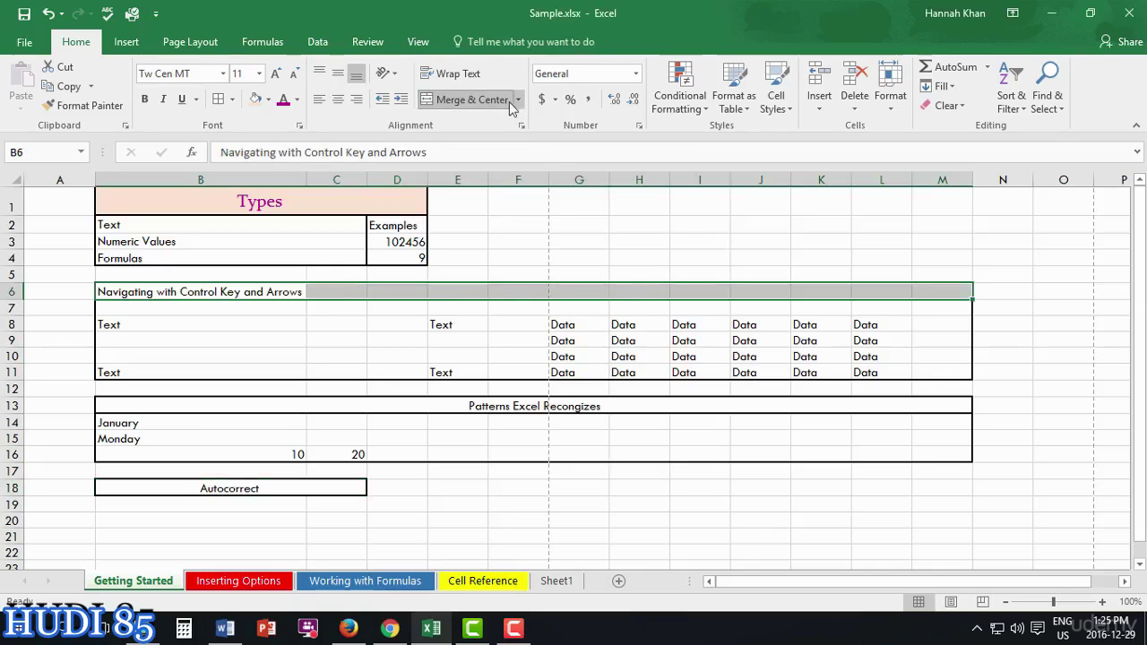
pyautogui.click(504, 102)
pyautogui.click(518, 99)
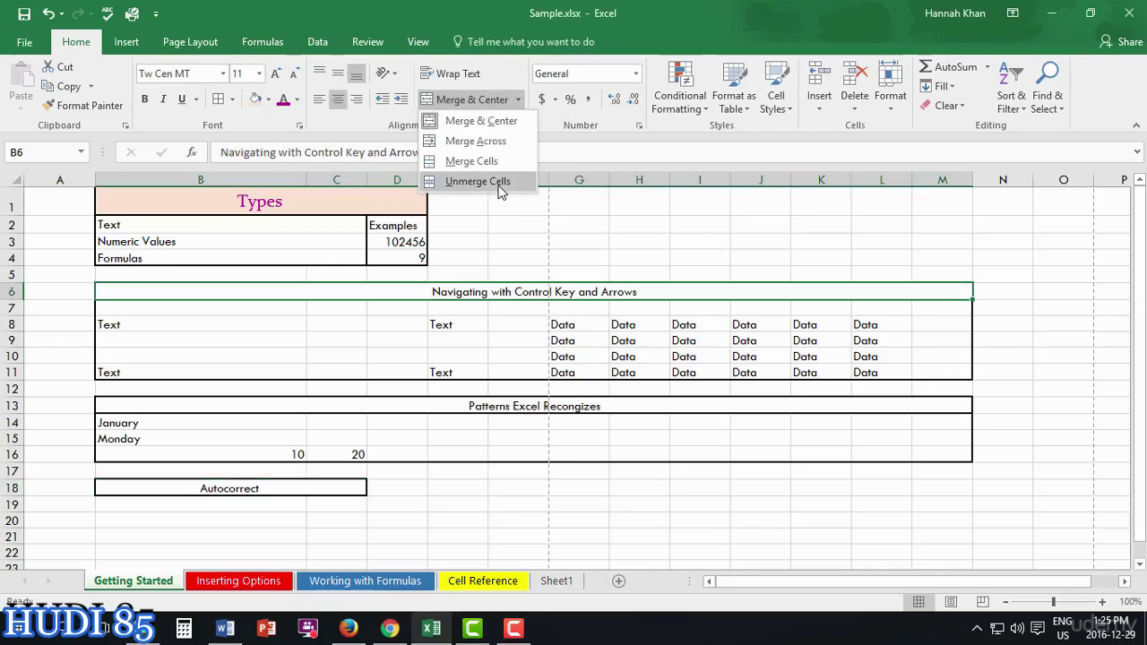
pyautogui.click(478, 181)
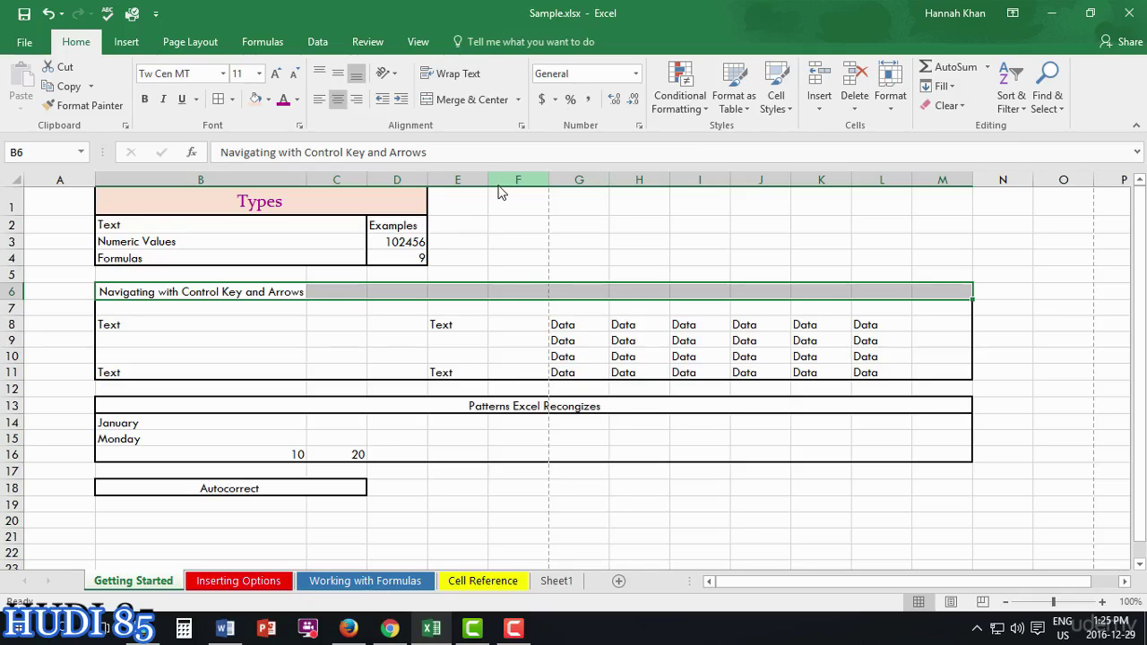
pyautogui.hotkey('ctrl', 'z')
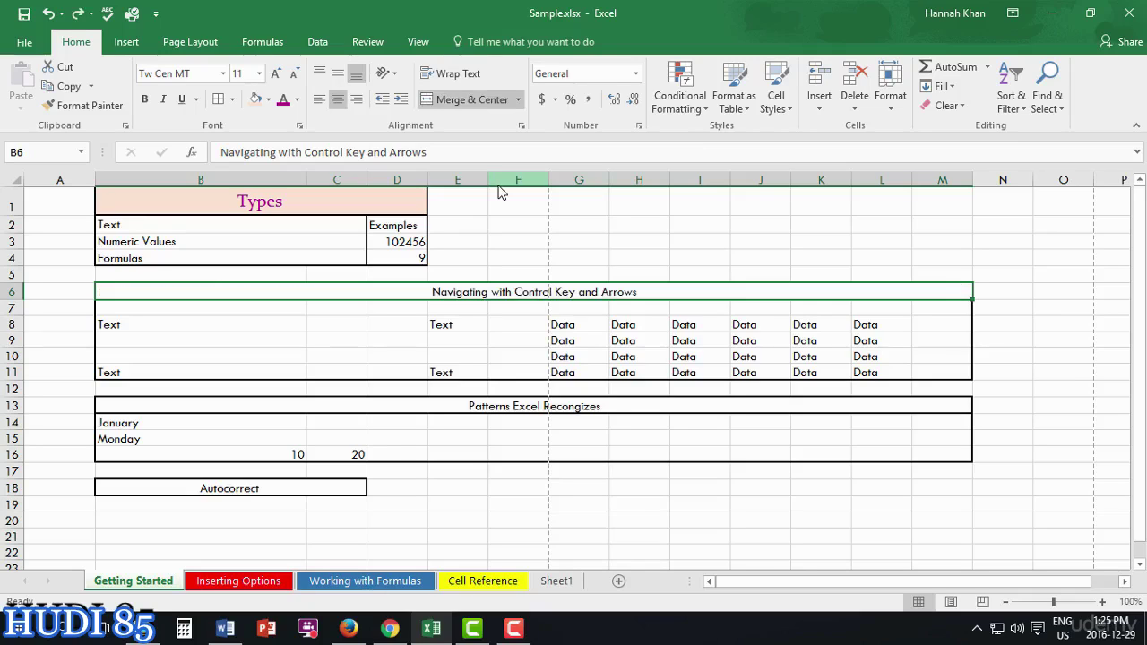
# - Undo the Merge & Center on cells B6 through M6, remerge them with Merge Across and center the heading
pyautogui.click(517, 100)
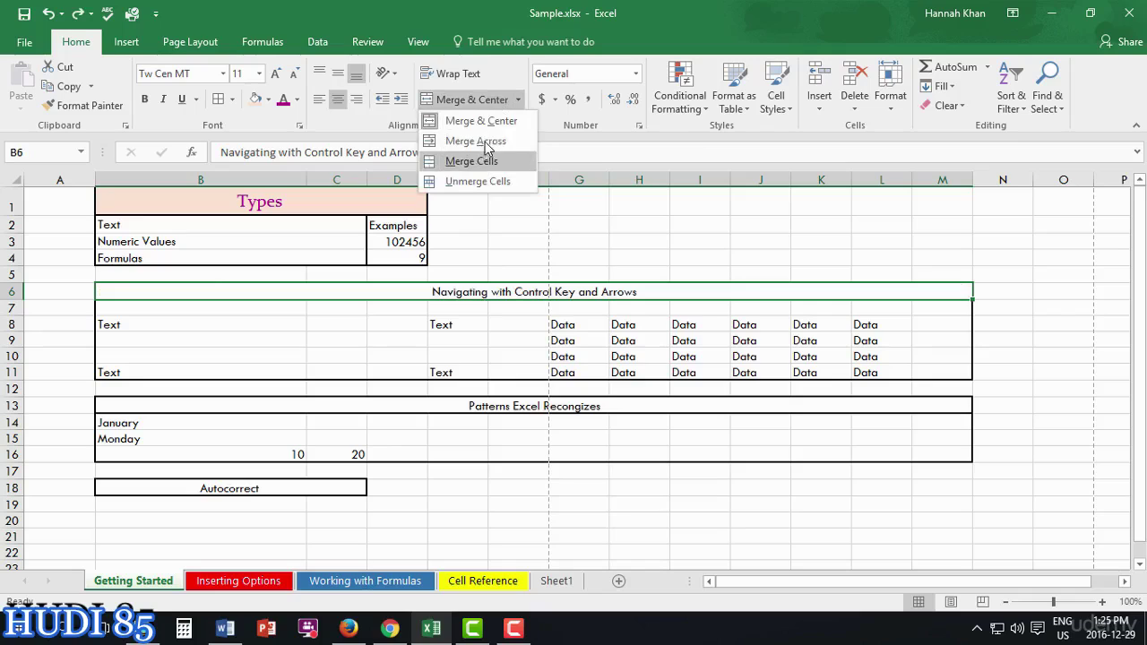
pyautogui.click(548, 265)
pyautogui.hotkey('ctrl', 'z')
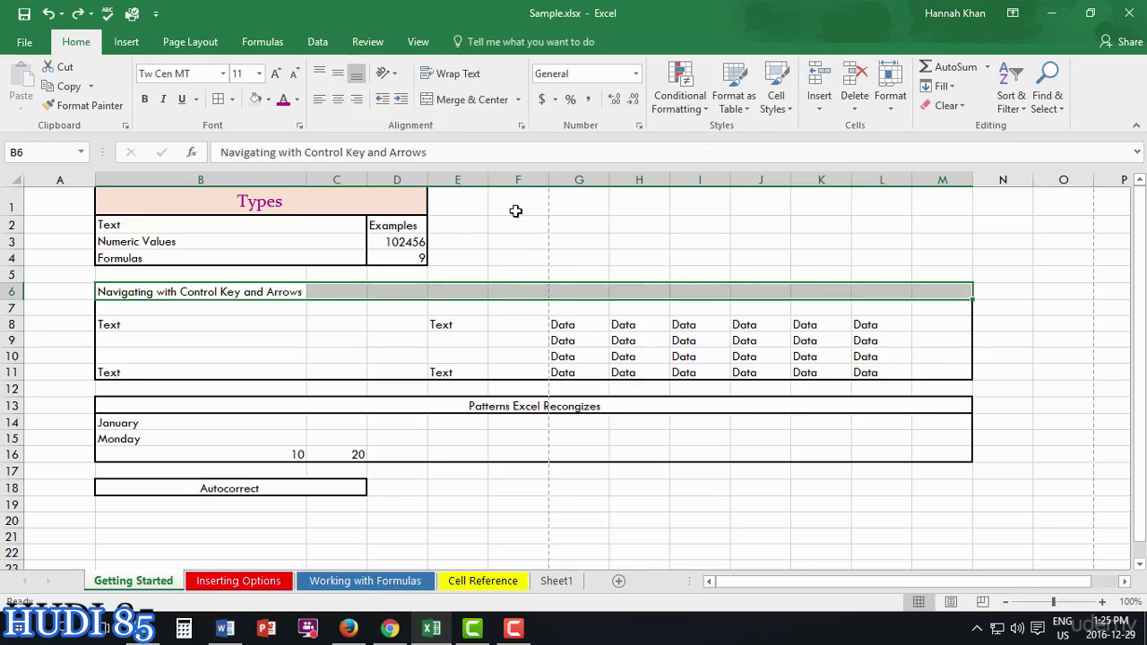
pyautogui.click(518, 101)
pyautogui.click(498, 142)
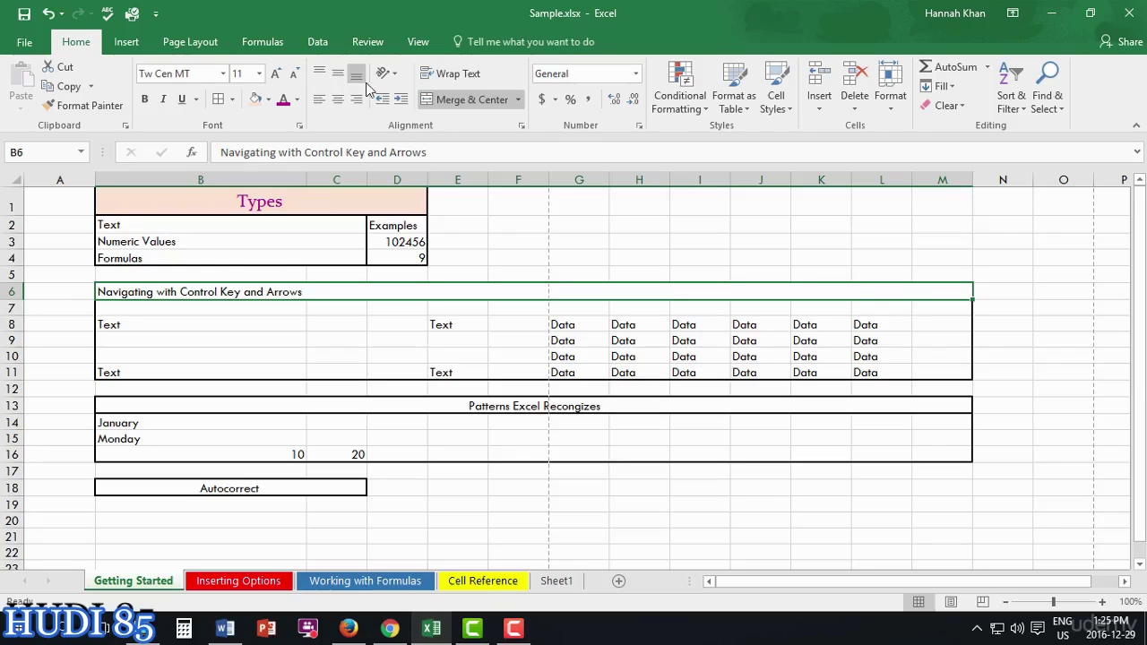
pyautogui.click(337, 99)
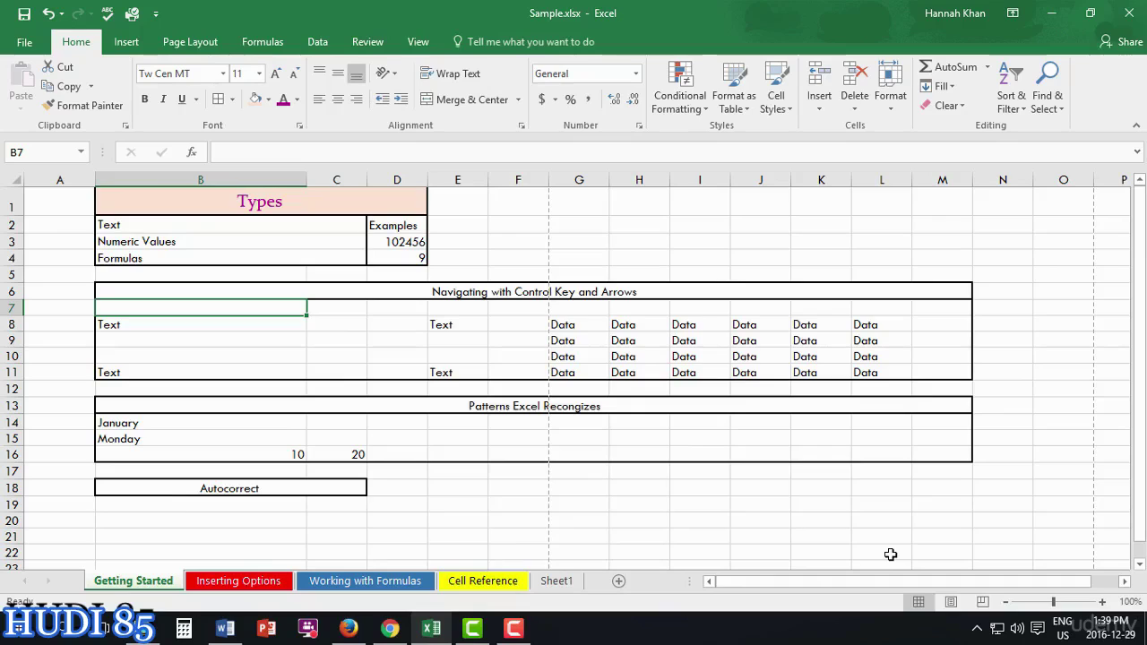
# - Select individual cells around the sheet one after another, including J10 and H11
pyautogui.click(775, 353)
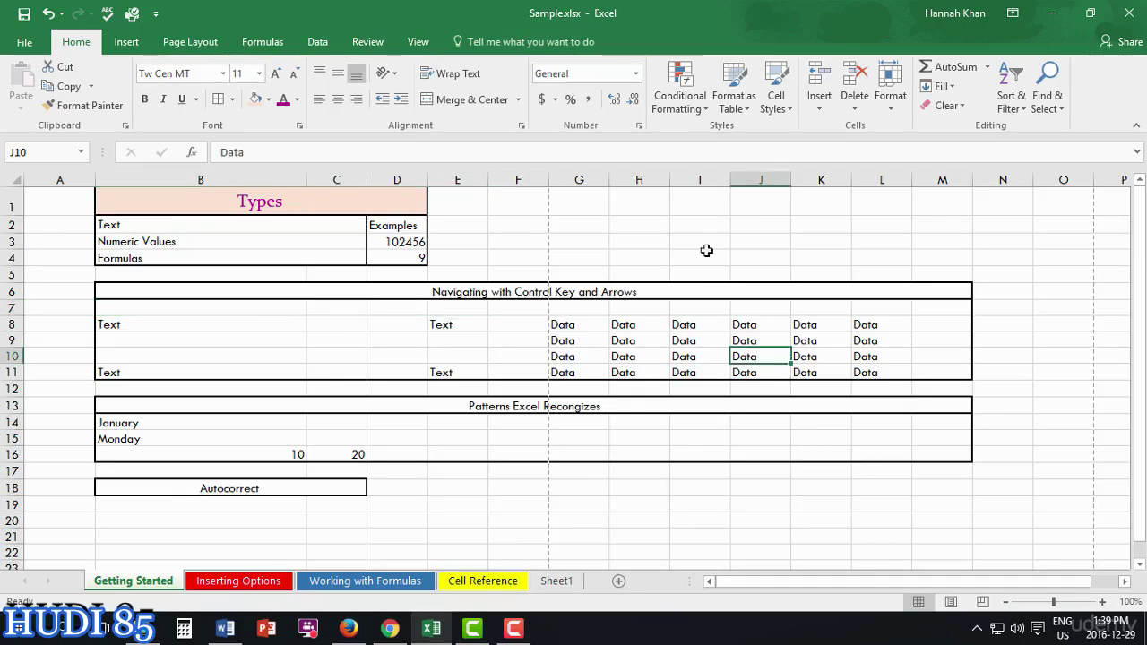
pyautogui.click(703, 207)
pyautogui.moveTo(524, 310); pyautogui.dragTo(528, 322)
pyautogui.click(658, 372)
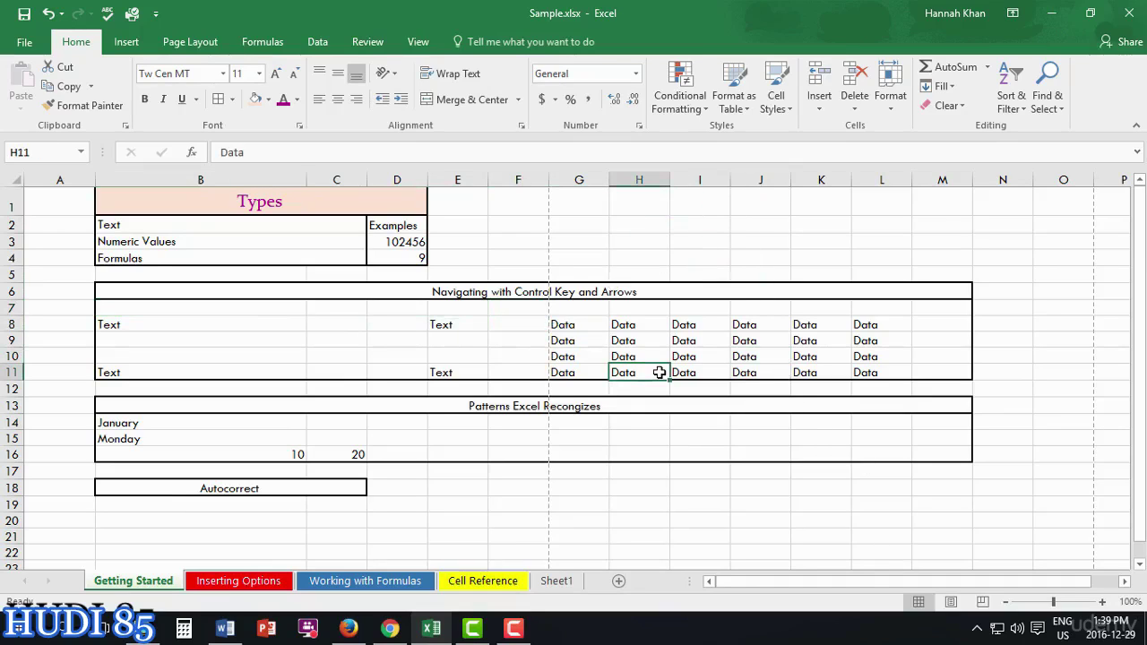
# - Move cell by cell along row 8 from B8 past the table to about column AZ and back to B8
pyautogui.click(156, 327)
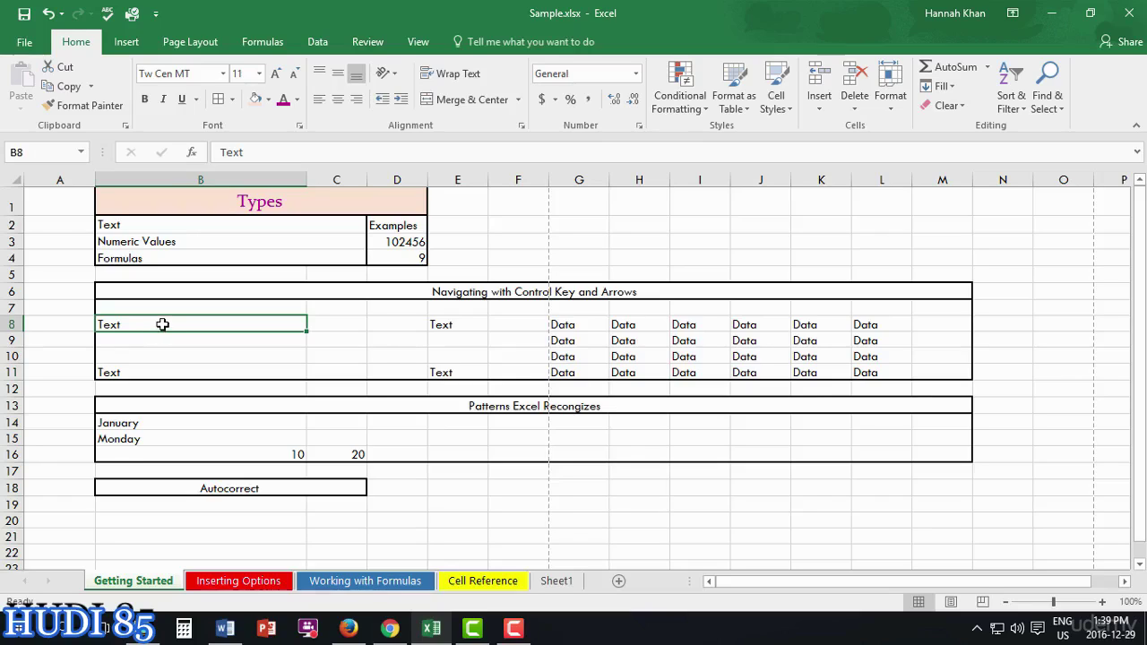
pyautogui.press('Right')
pyautogui.press('Right')
pyautogui.press('Right')
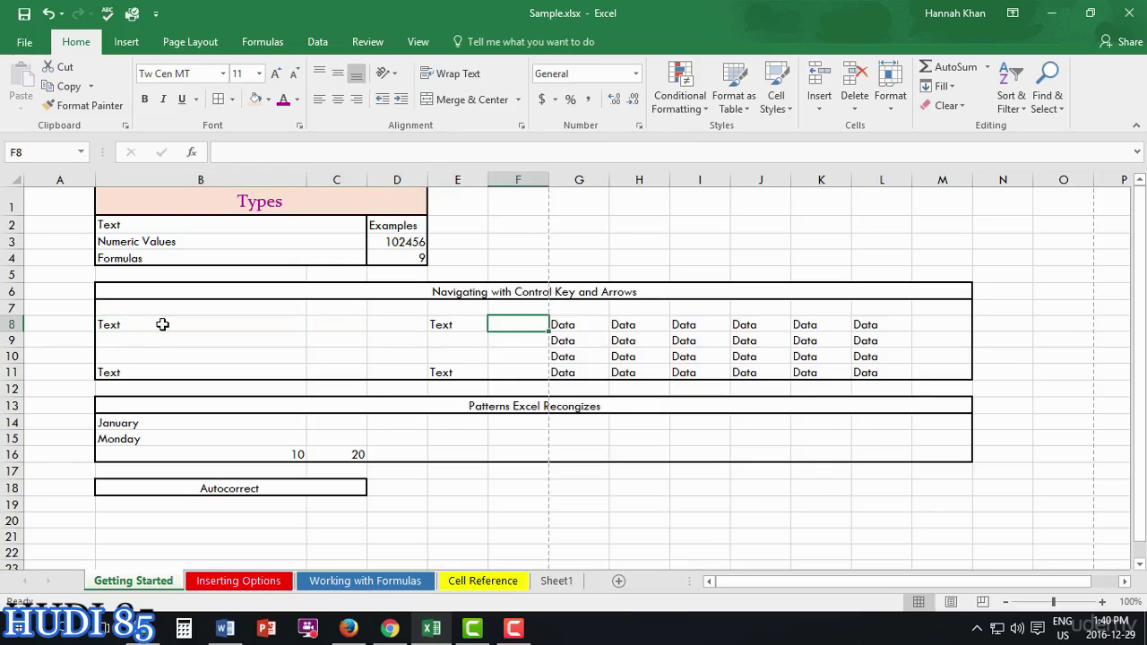
pyautogui.press('Right')
pyautogui.press('Right')
pyautogui.press('Right')
pyautogui.press('Right')
pyautogui.press('Right')
pyautogui.press('Right')
pyautogui.press('Right')
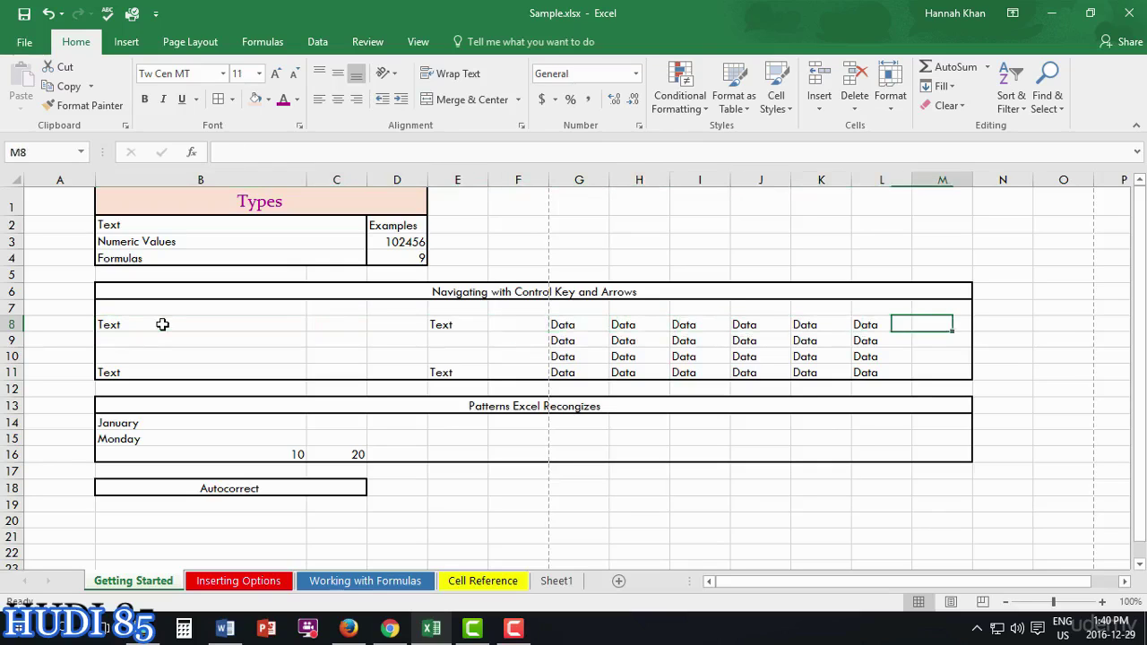
pyautogui.press('Right')
pyautogui.press('Right')
pyautogui.press('Right')
pyautogui.press('Right')
pyautogui.press('Right')
pyautogui.press('Right')
pyautogui.press('Right')
pyautogui.press('Right')
pyautogui.press('Right')
pyautogui.press('Right')
pyautogui.press('Right')
pyautogui.press('Right')
pyautogui.press('Right')
pyautogui.press('Right')
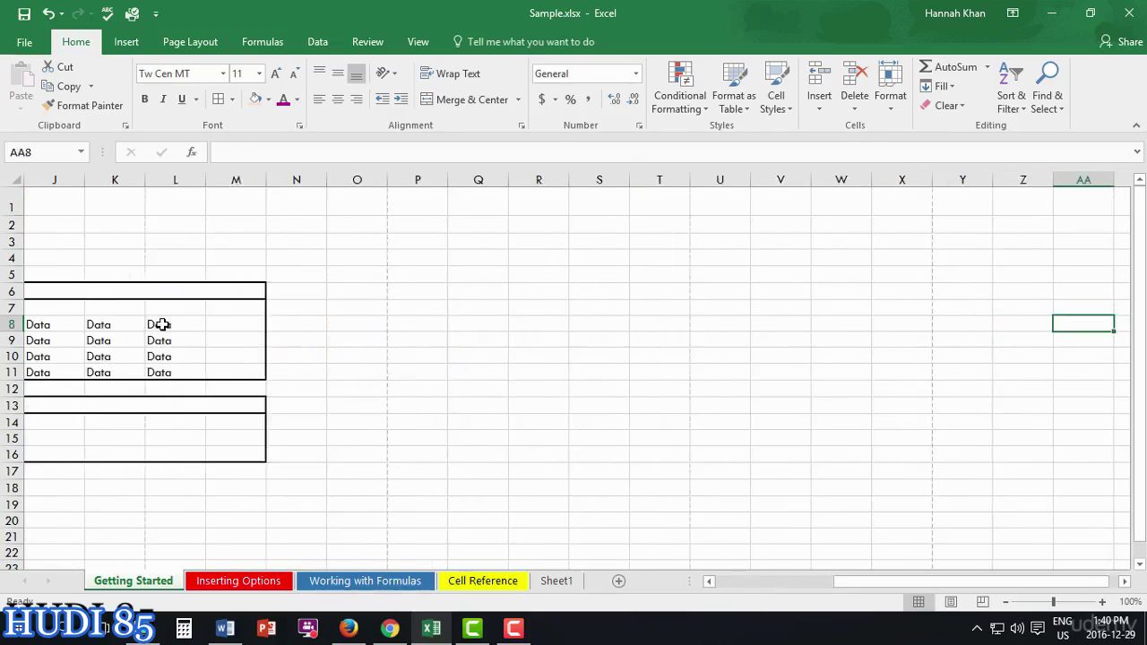
pyautogui.press('Right')
pyautogui.press('Right')
pyautogui.press('Right')
pyautogui.press('Right')
pyautogui.press('Right')
pyautogui.press('Right')
pyautogui.press('Right')
pyautogui.press('Right')
pyautogui.press('Right')
pyautogui.press('Right')
pyautogui.press('Right')
pyautogui.press('Right')
pyautogui.press('Right')
pyautogui.press('Right')
pyautogui.press('Right')
pyautogui.press('Right')
pyautogui.press('Right')
pyautogui.press('Right')
pyautogui.press('Right')
pyautogui.press('Right')
pyautogui.press('Left')
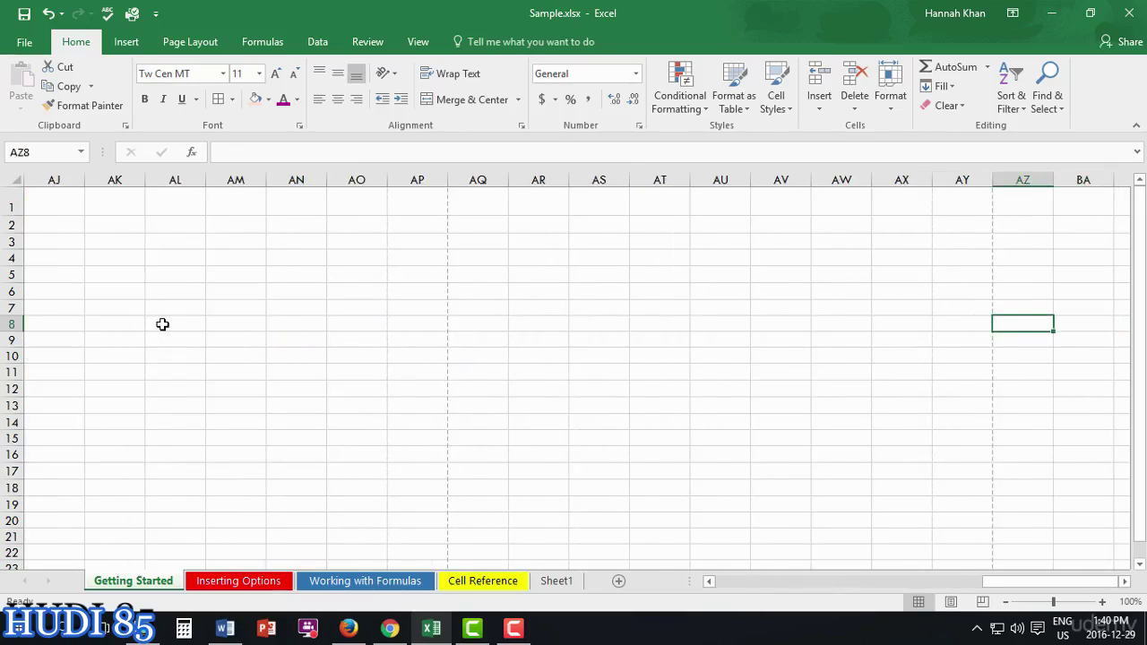
pyautogui.press('Left')
pyautogui.press('Left')
pyautogui.press('Left')
pyautogui.press('Left')
pyautogui.press('Left')
pyautogui.press('Left')
pyautogui.press('Left')
pyautogui.press('Left')
pyautogui.press('Left')
pyautogui.press('Left')
pyautogui.press('Left')
pyautogui.press('Left')
pyautogui.press('Left')
pyautogui.press('Left')
pyautogui.press('Left')
pyautogui.press('Left')
pyautogui.press('Left')
pyautogui.press('Left')
pyautogui.press('Left')
pyautogui.press('Left')
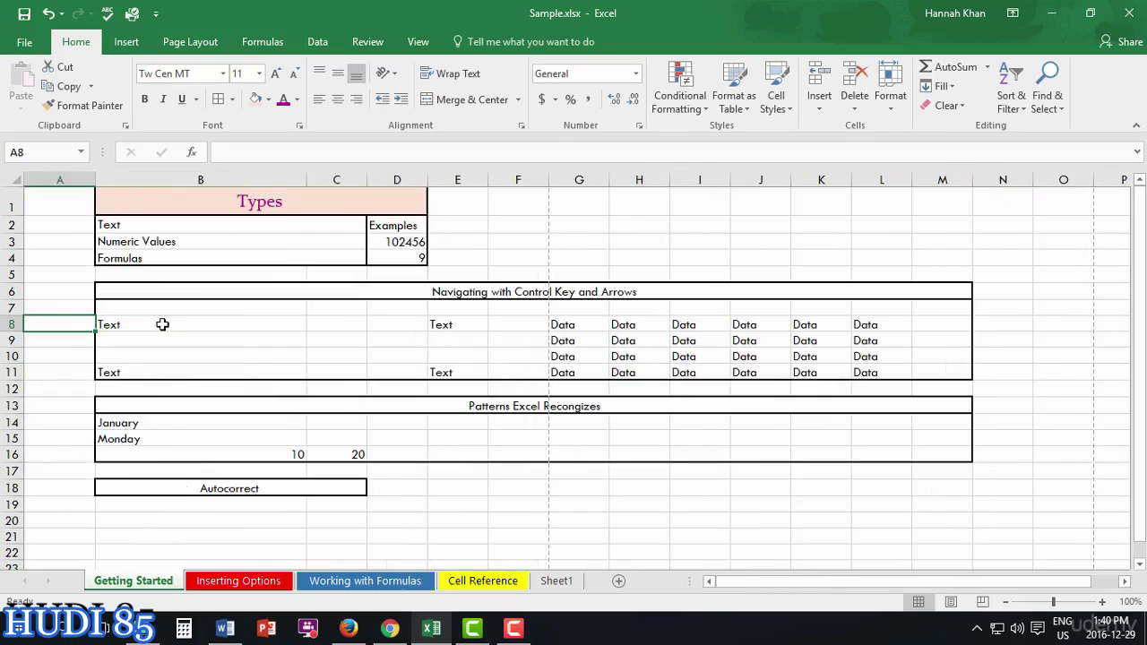
pyautogui.press('Right')
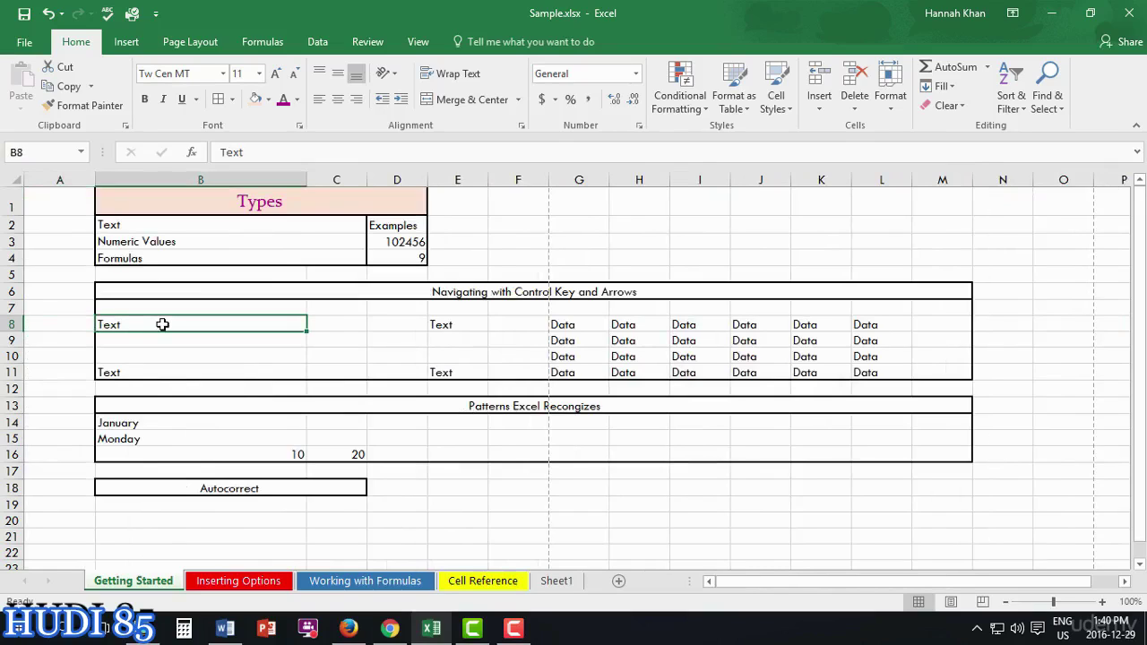
# - Move cell by cell down column B to B12, up to the row 6 heading, and back to B8
pyautogui.press('Down')
pyautogui.press('Down')
pyautogui.press('Down')
pyautogui.press('Down')
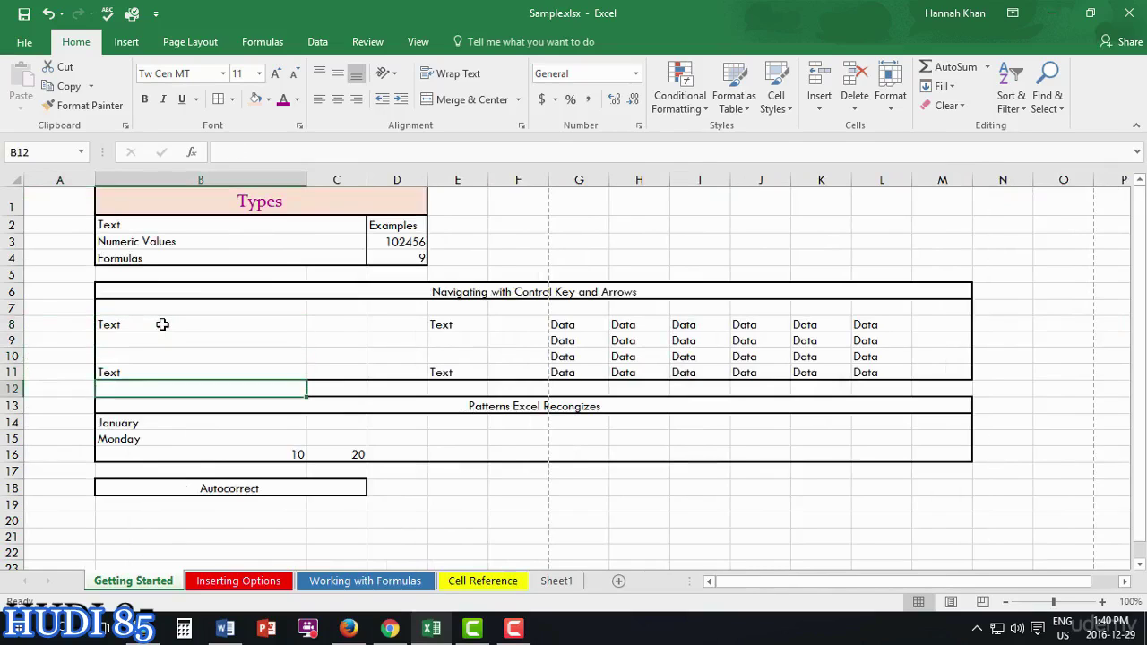
pyautogui.press('Up')
pyautogui.press('Up')
pyautogui.press('Up')
pyautogui.press('Up')
pyautogui.press('Up')
pyautogui.press('Up')
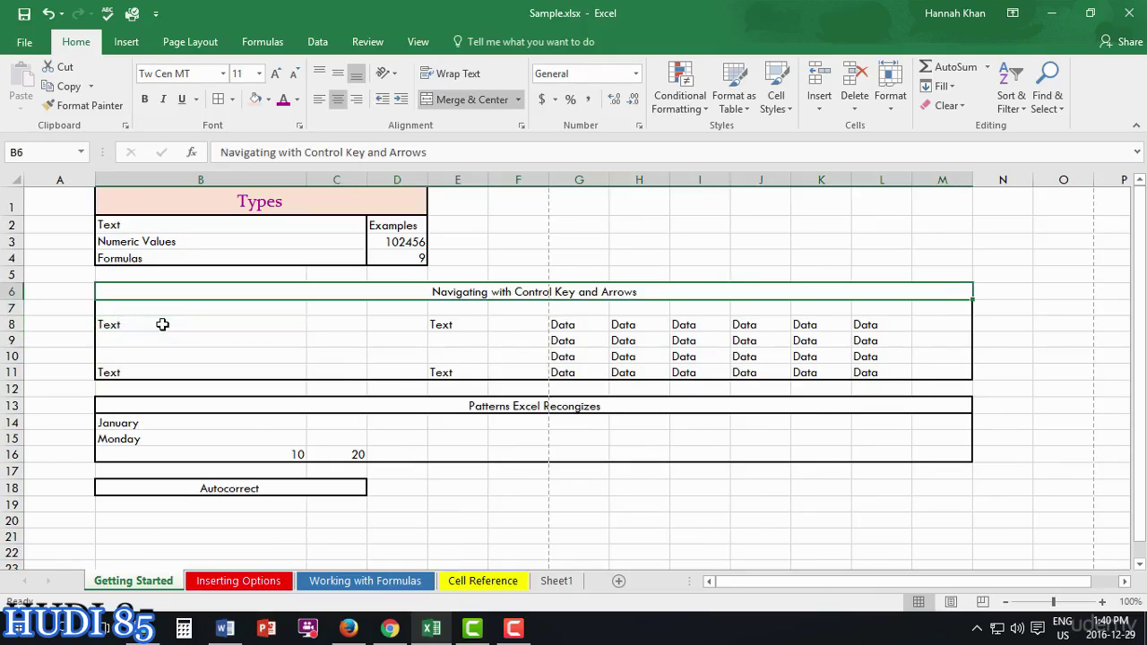
pyautogui.press('Left')
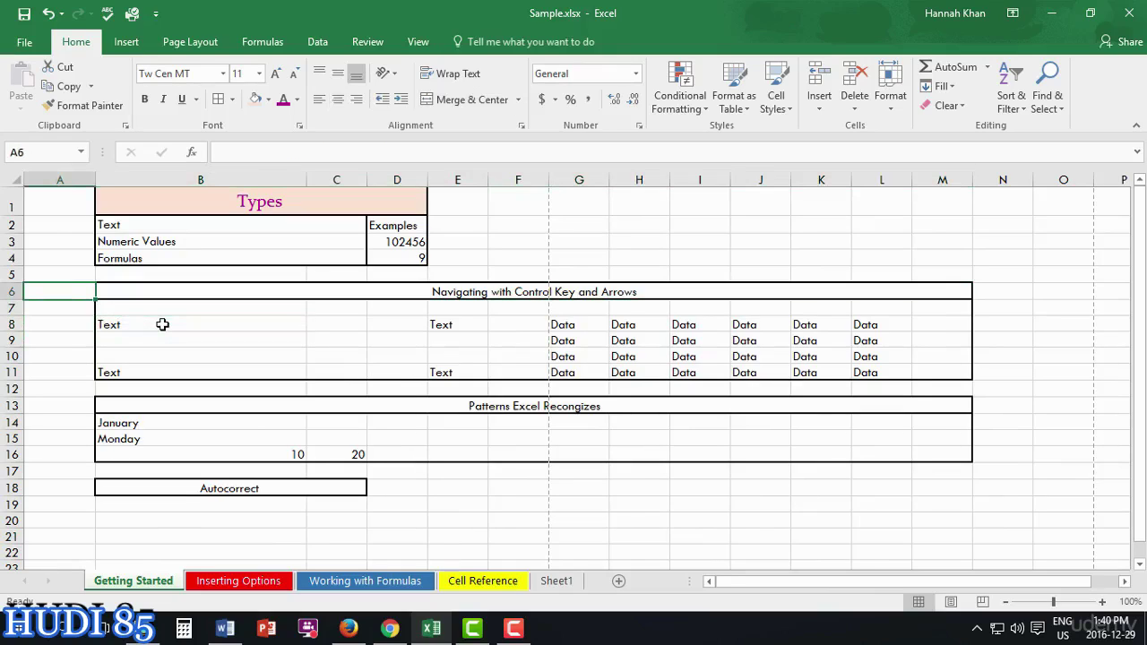
pyautogui.press('Down')
pyautogui.press('Right')
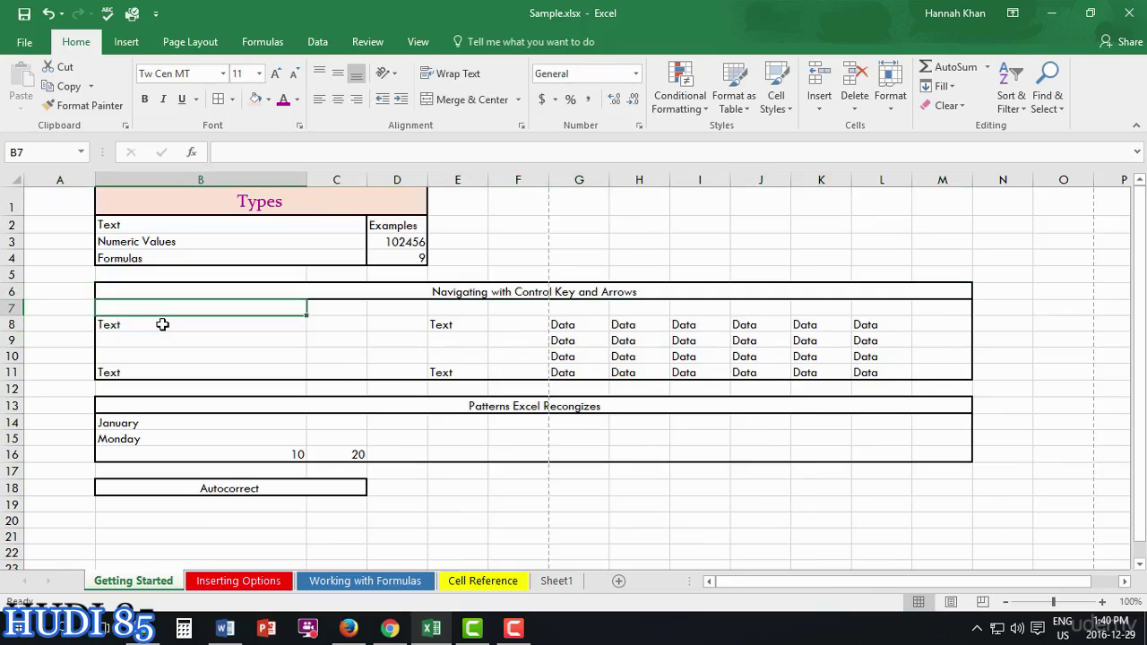
pyautogui.press('Down')
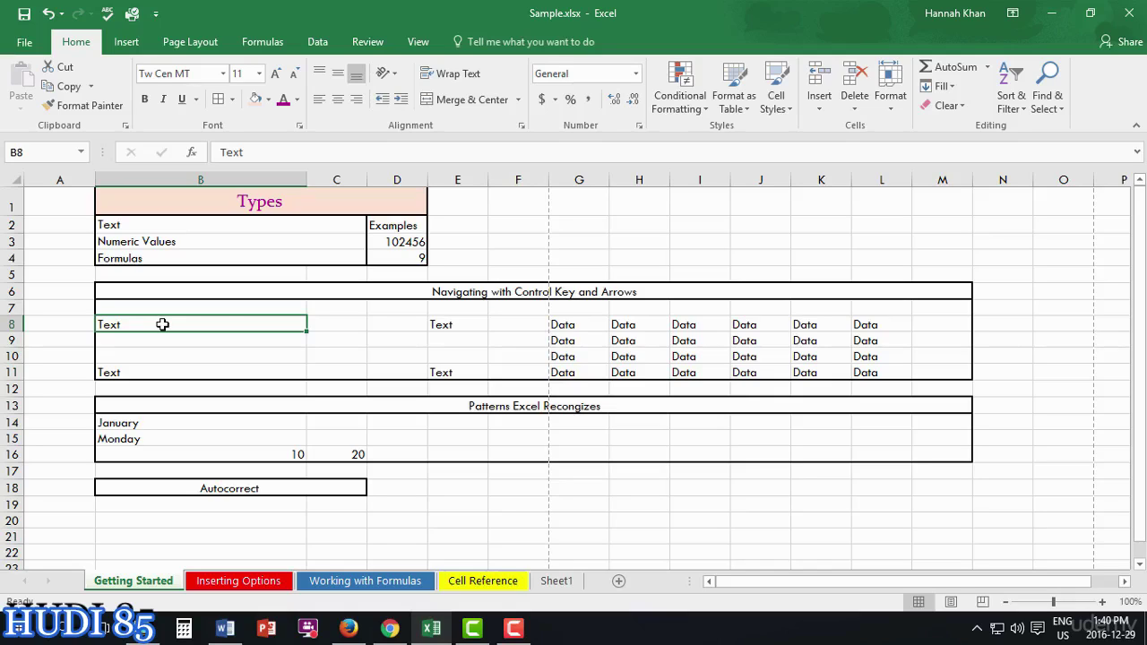
# - Jump along row 8 between the edges of its filled blocks, from B8 through E8 and G8 to L8 and back
pyautogui.hotkey('ctrl', 'Right')
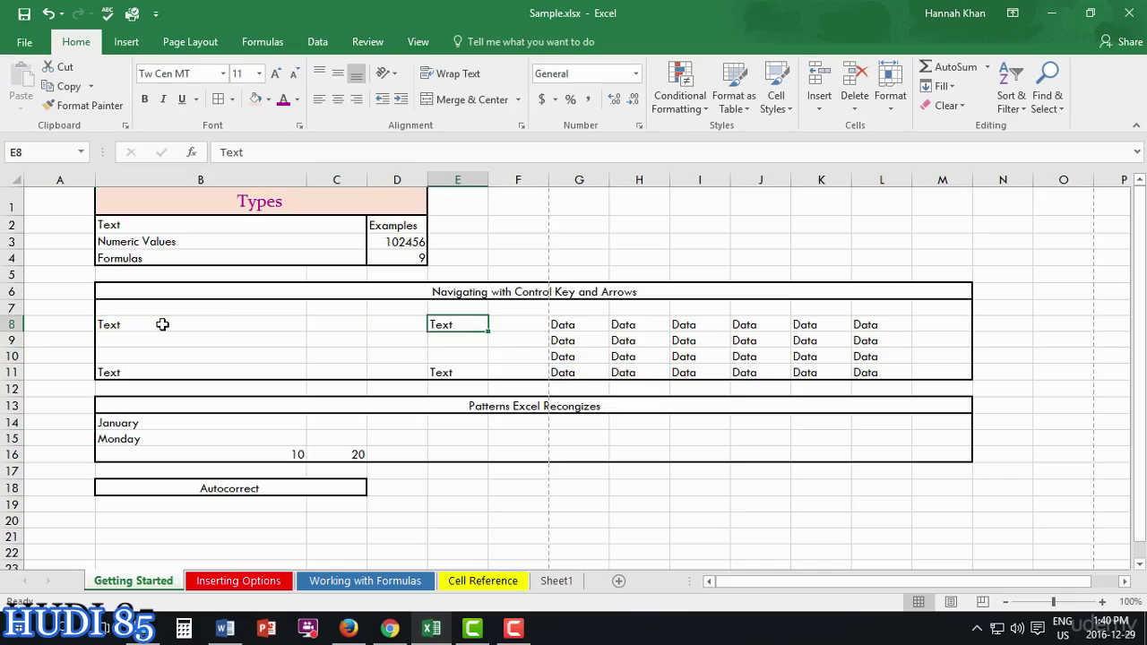
pyautogui.hotkey('ctrl', 'Left')
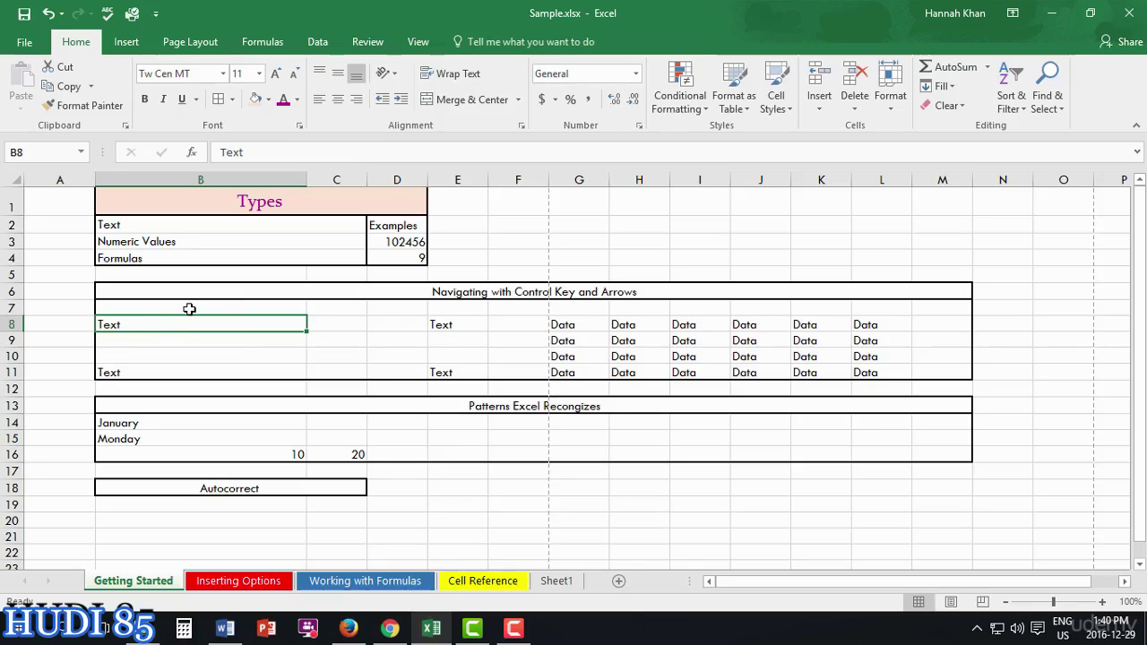
pyautogui.hotkey('ctrl', 'Right')
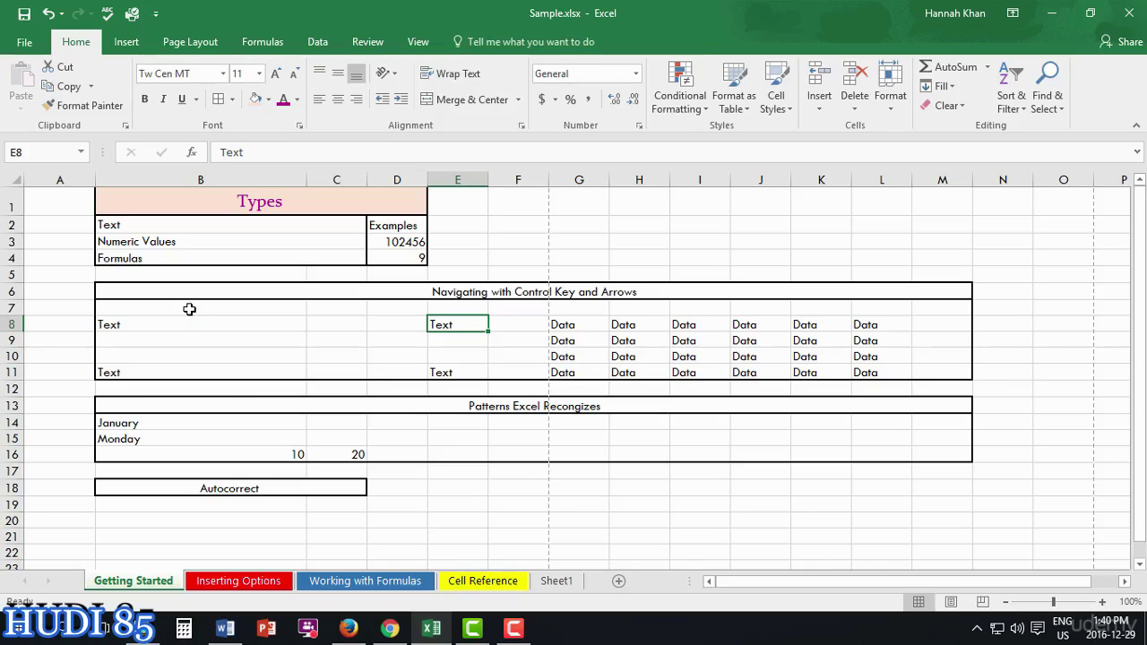
pyautogui.hotkey('ctrl', 'Right')
pyautogui.hotkey('ctrl', 'Right')
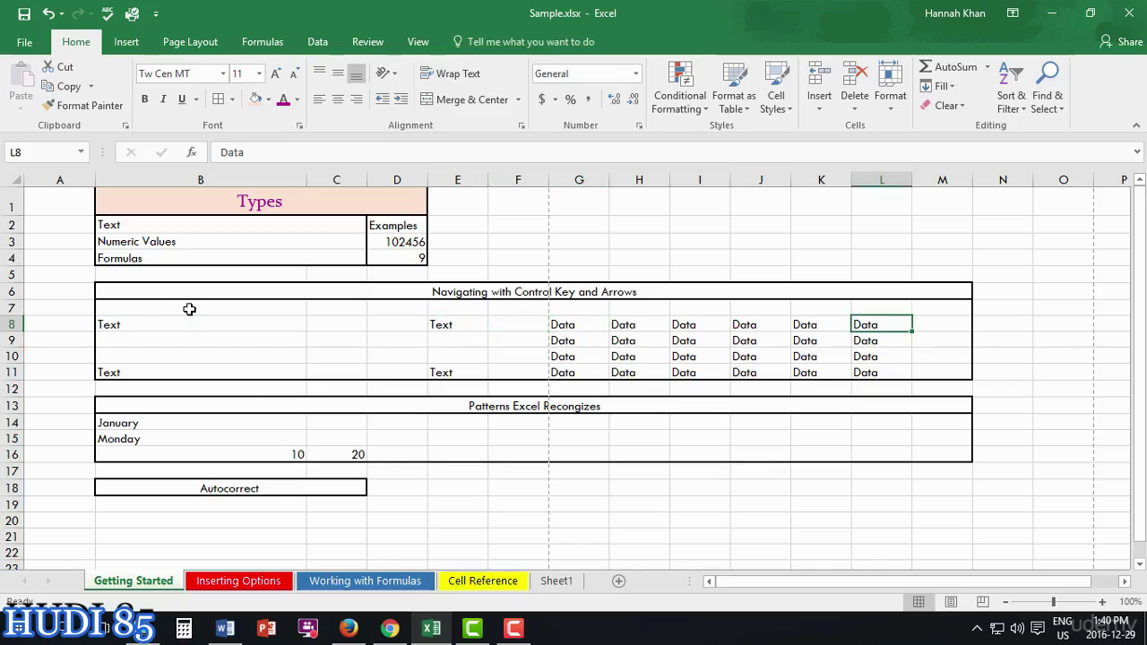
pyautogui.hotkey('ctrl', 'Left')
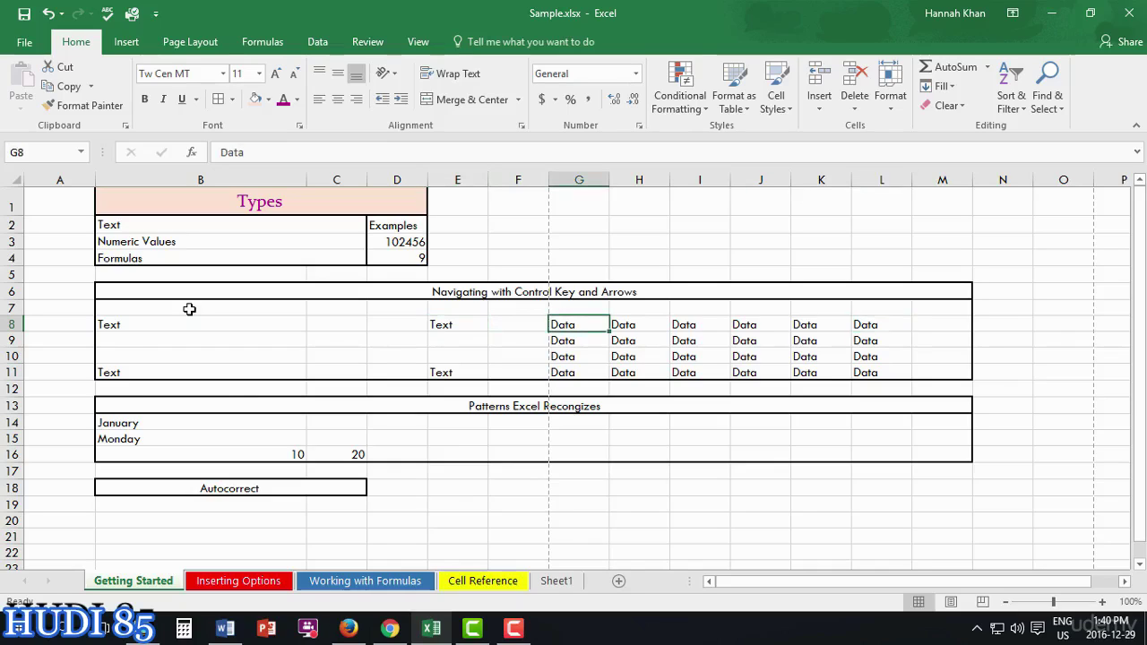
pyautogui.press('Left')
pyautogui.press('Right')
pyautogui.hotkey('ctrl', 'Right')
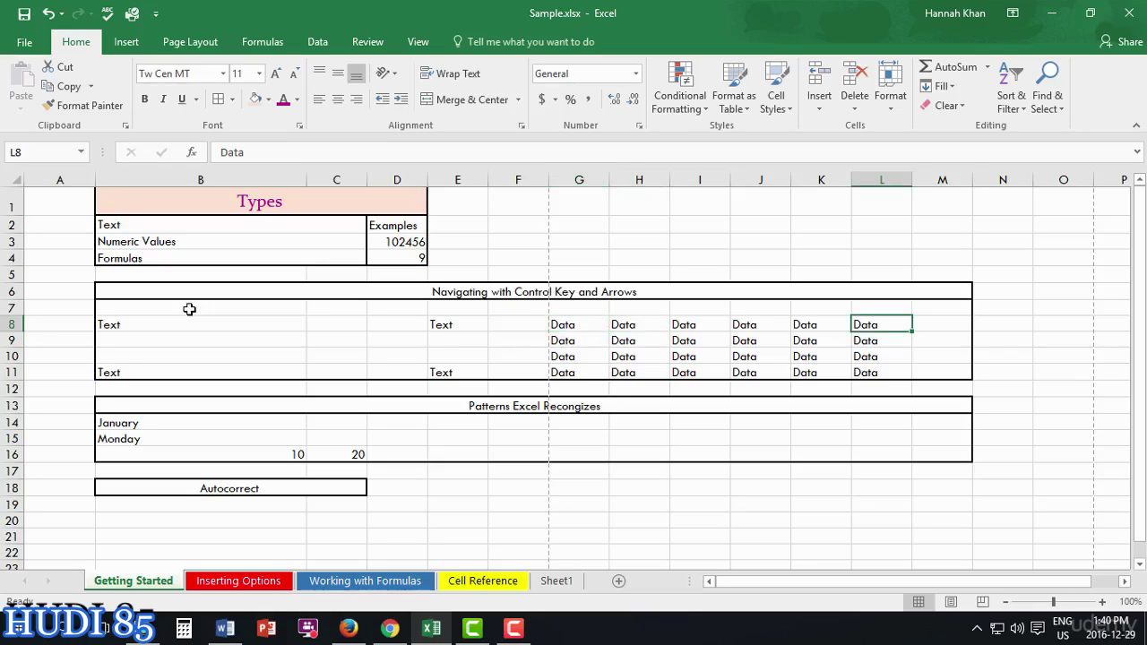
# - Move one cell at a time back from L8 through the Data cells of row 8, then forward again
pyautogui.press('Left')
pyautogui.press('Left')
pyautogui.press('Left')
pyautogui.press('Left')
pyautogui.press('Left')
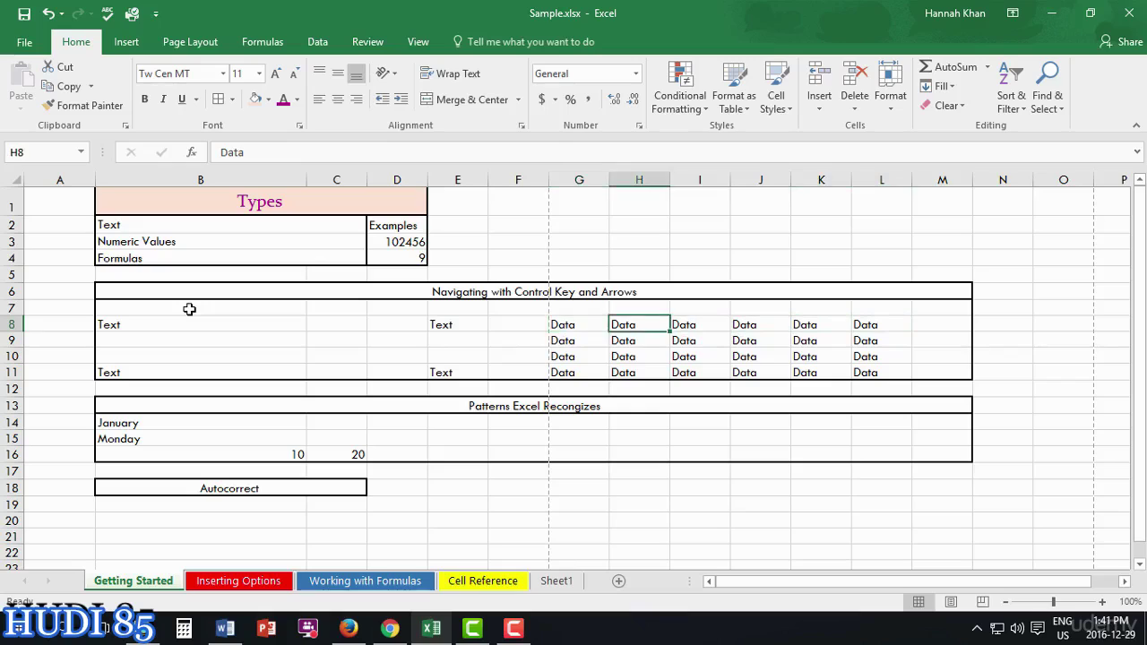
pyautogui.press('Right')
pyautogui.press('Right')
pyautogui.press('Right')
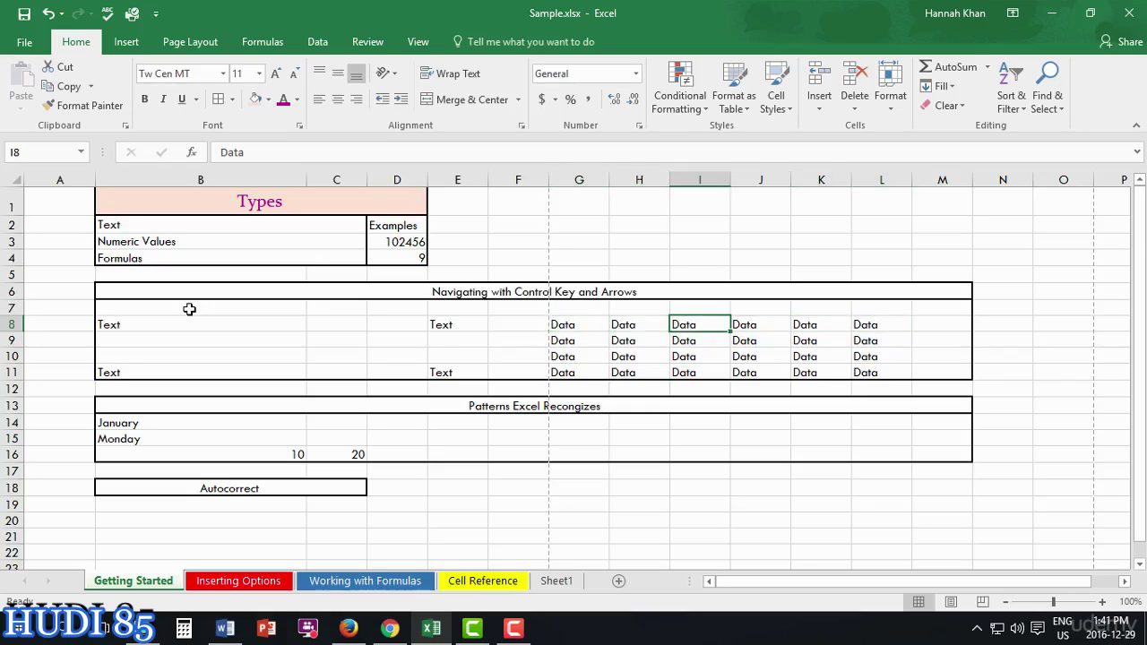
# - Move through the row 8 Data cells to L8, jump down to L11 and up again, and return along row 8 to B8
pyautogui.press('Right')
pyautogui.press('Right')
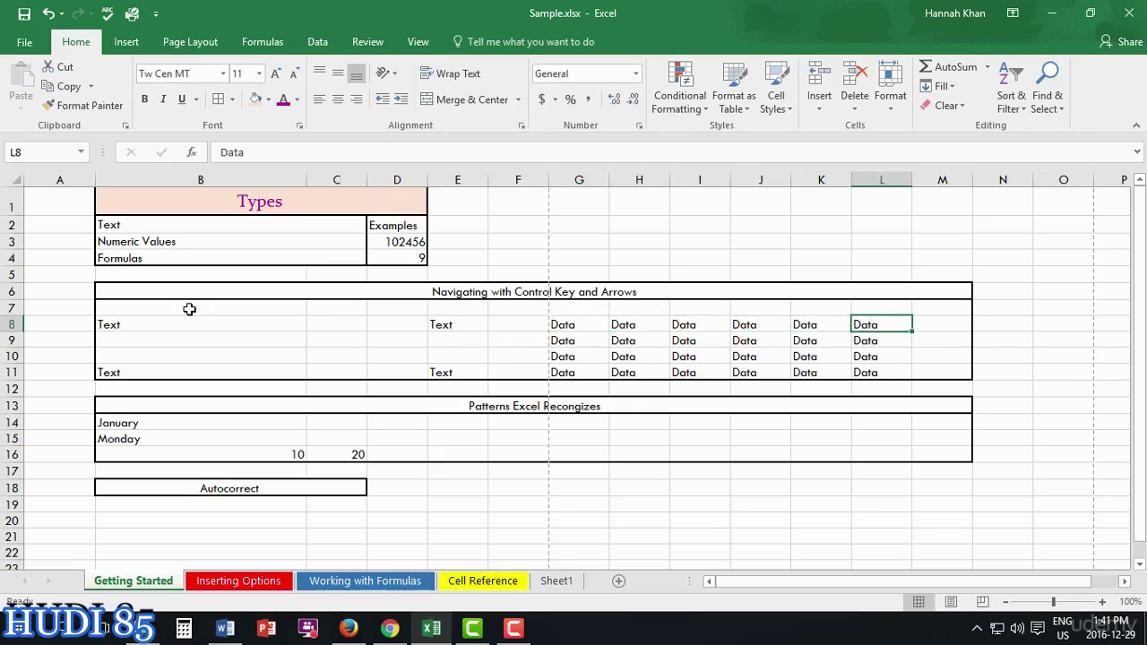
pyautogui.hotkey('ctrl', 'Down')
pyautogui.hotkey('ctrl', 'Up')
pyautogui.press('Left')
pyautogui.hotkey('ctrl', 'Left')
pyautogui.hotkey('ctrl', 'Left')
pyautogui.hotkey('ctrl', 'Left')
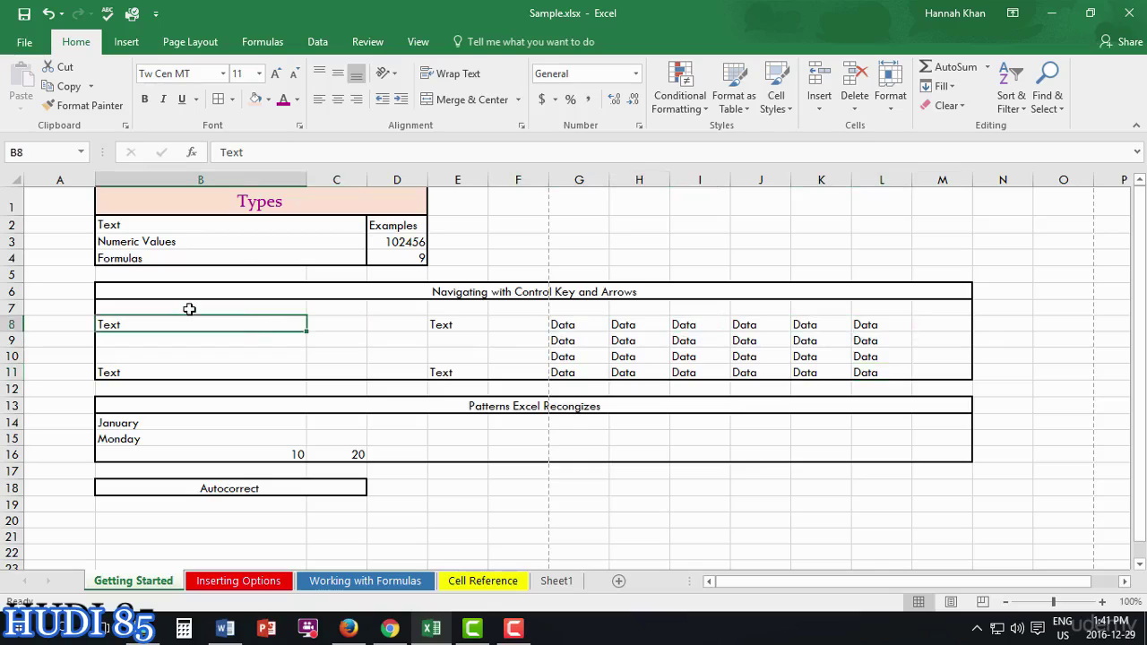
# - Jump down column B between the edges of its filled blocks, from B8 to B18, and back up to B1
pyautogui.hotkey('ctrl', 'Down')
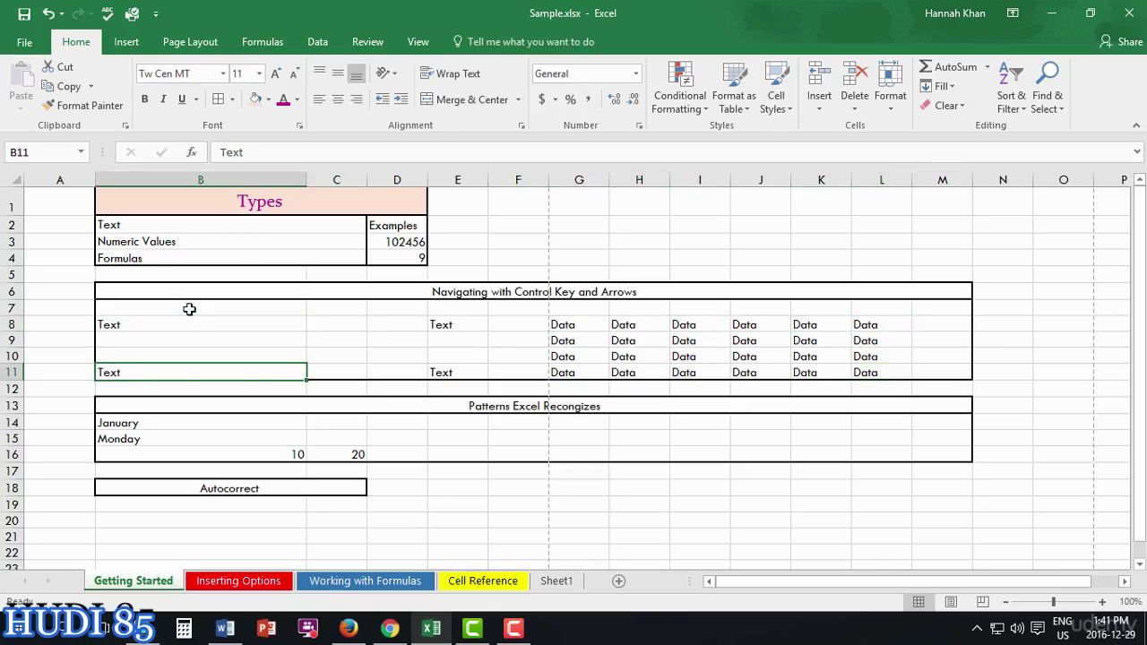
pyautogui.hotkey('ctrl', 'Down')
pyautogui.hotkey('ctrl', 'Down')
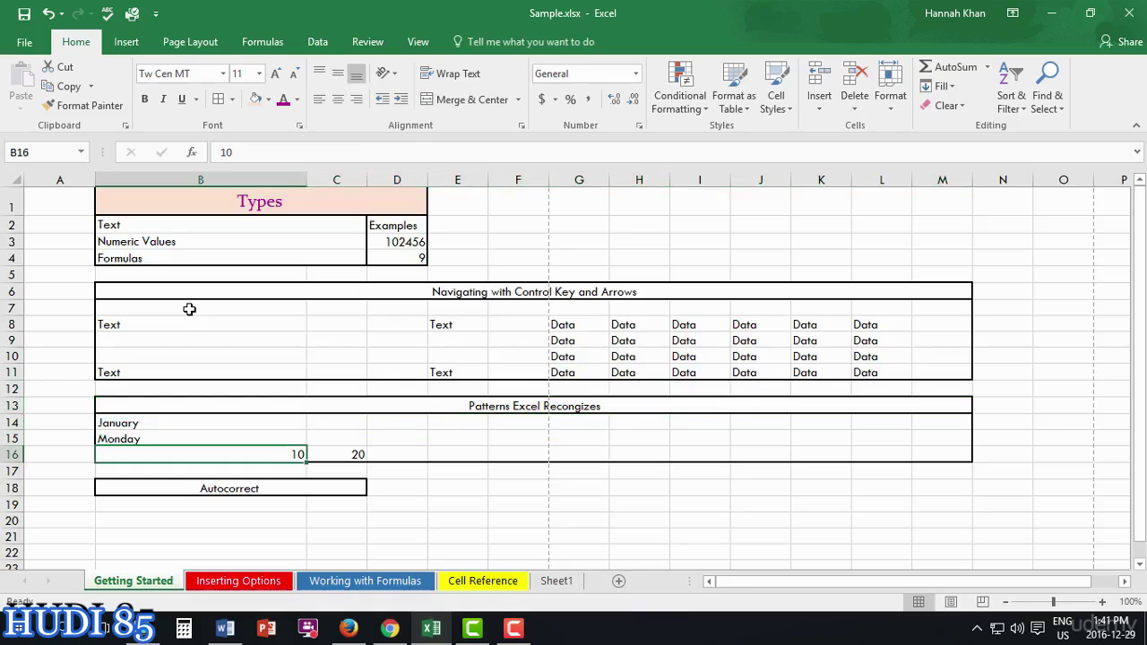
pyautogui.hotkey('ctrl', 'Down')
pyautogui.hotkey('ctrl', 'Up')
pyautogui.hotkey('ctrl', 'Up')
pyautogui.hotkey('ctrl', 'Up')
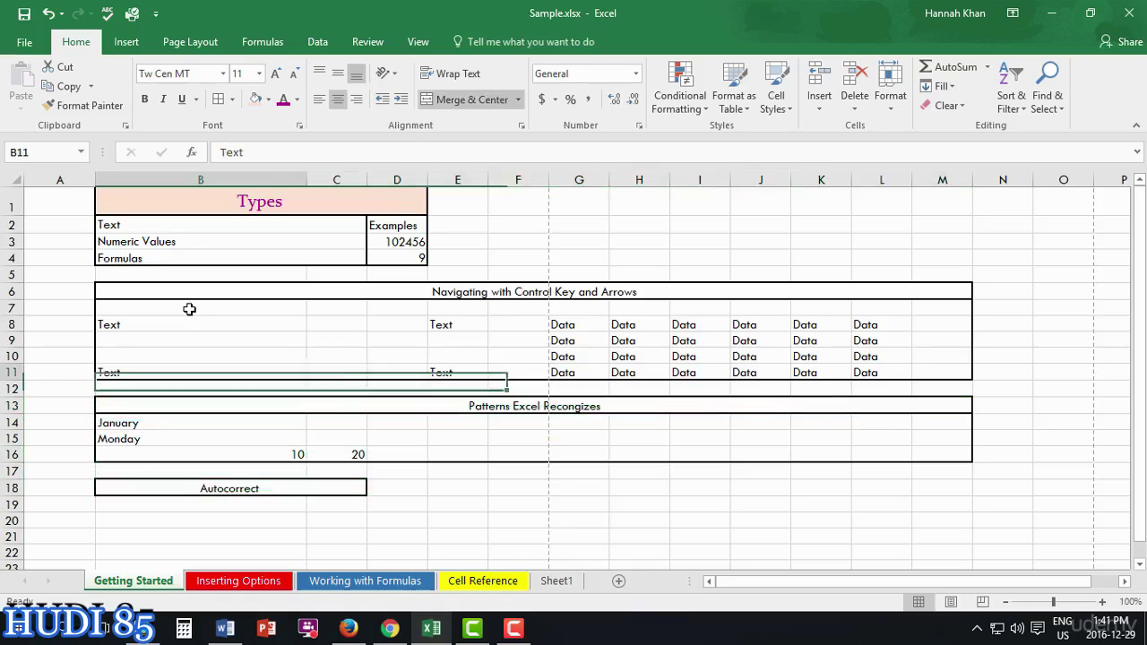
pyautogui.hotkey('ctrl', 'Up')
pyautogui.hotkey('ctrl', 'Up')
pyautogui.hotkey('ctrl', 'Up')
pyautogui.hotkey('ctrl', 'Up')
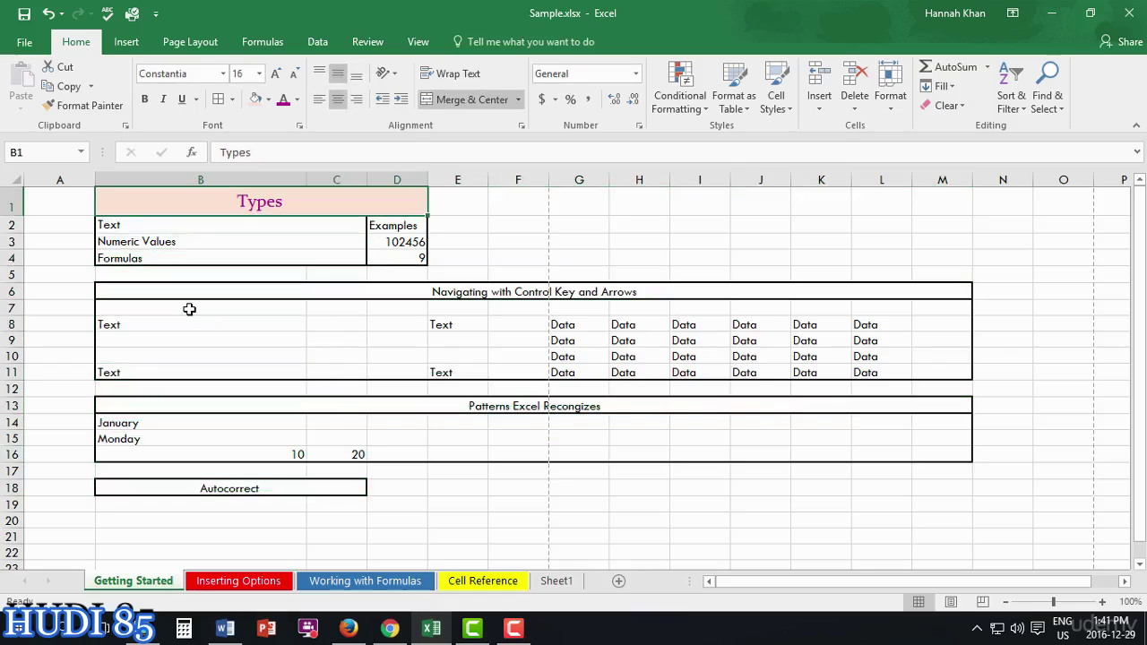
# - Jump from B1 down to B8, along row 8 between its block edges to L8, and back to B8
pyautogui.hotkey('ctrl', 'Down')
pyautogui.hotkey('ctrl', 'Down')
pyautogui.hotkey('ctrl', 'Down')
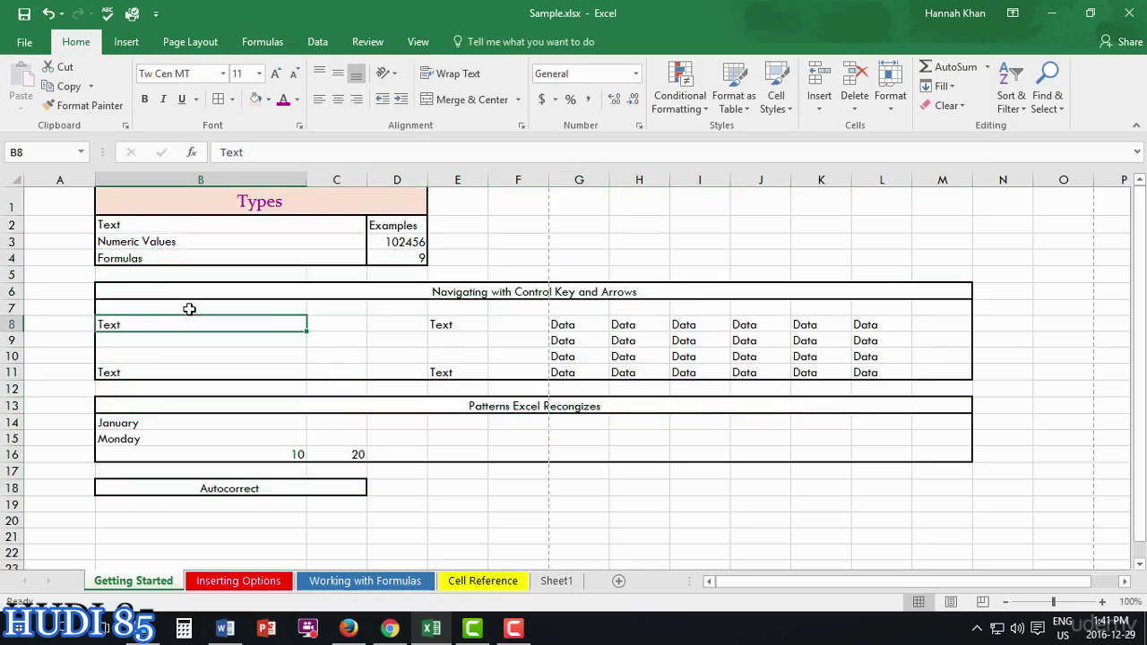
pyautogui.hotkey('ctrl', 'Right')
pyautogui.hotkey('ctrl', 'Right')
pyautogui.hotkey('ctrl', 'Right')
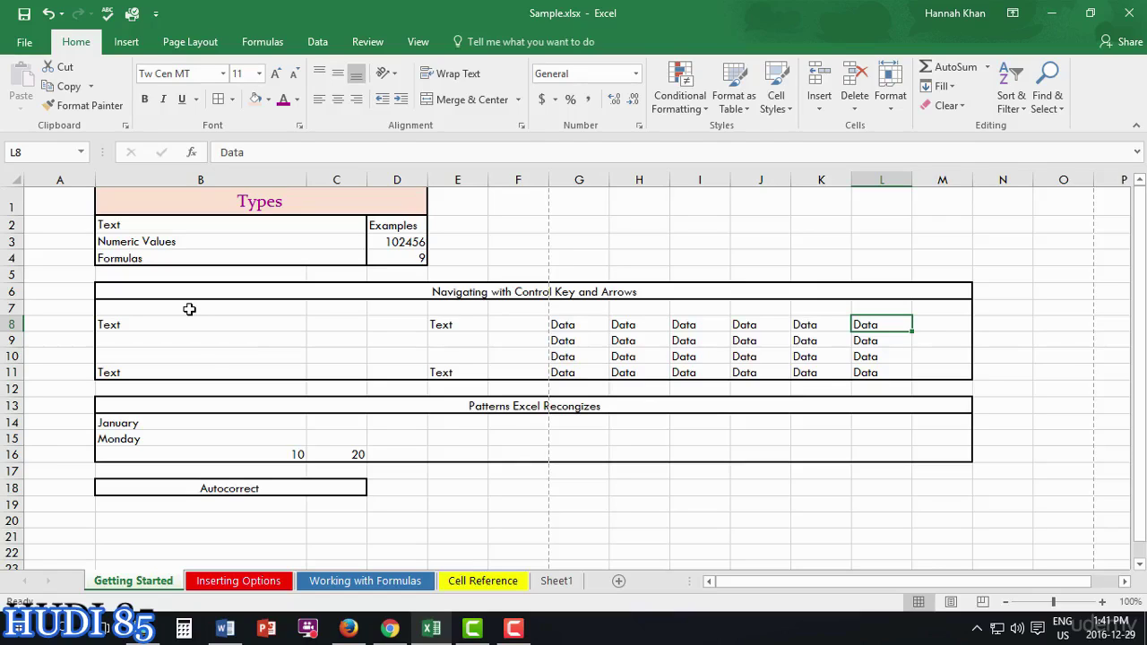
pyautogui.hotkey('ctrl', 'Left')
pyautogui.hotkey('ctrl', 'Left')
pyautogui.hotkey('ctrl', 'Left')
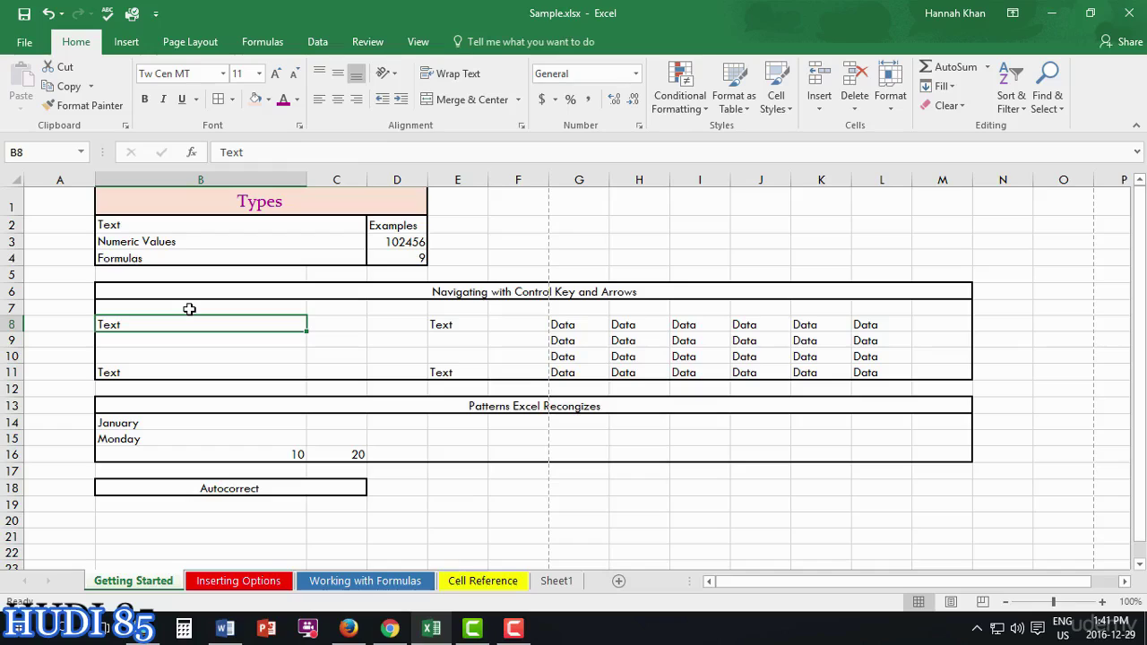
# - Jump along row 8 to L8, then between columns G and L on rows 9 to 11 of the Data block, ending at G9
pyautogui.hotkey('ctrl', 'Right')
pyautogui.hotkey('ctrl', 'Right')
pyautogui.hotkey('ctrl', 'Right')
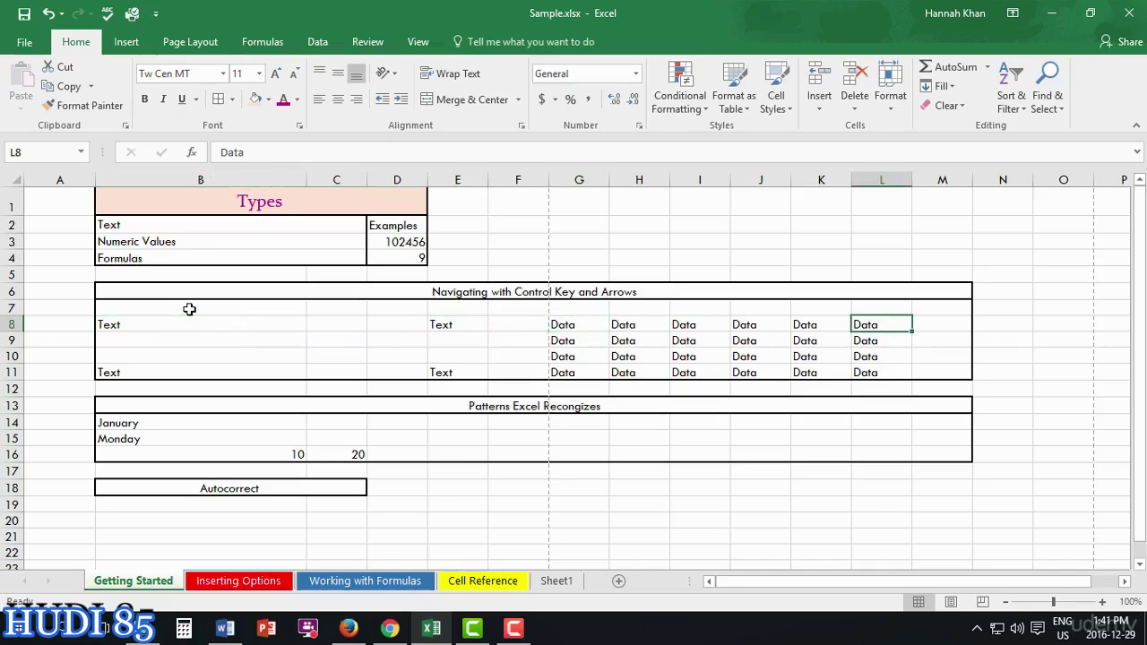
pyautogui.hotkey('ctrl', 'Down')
pyautogui.hotkey('ctrl', 'Left')
pyautogui.press('Up')
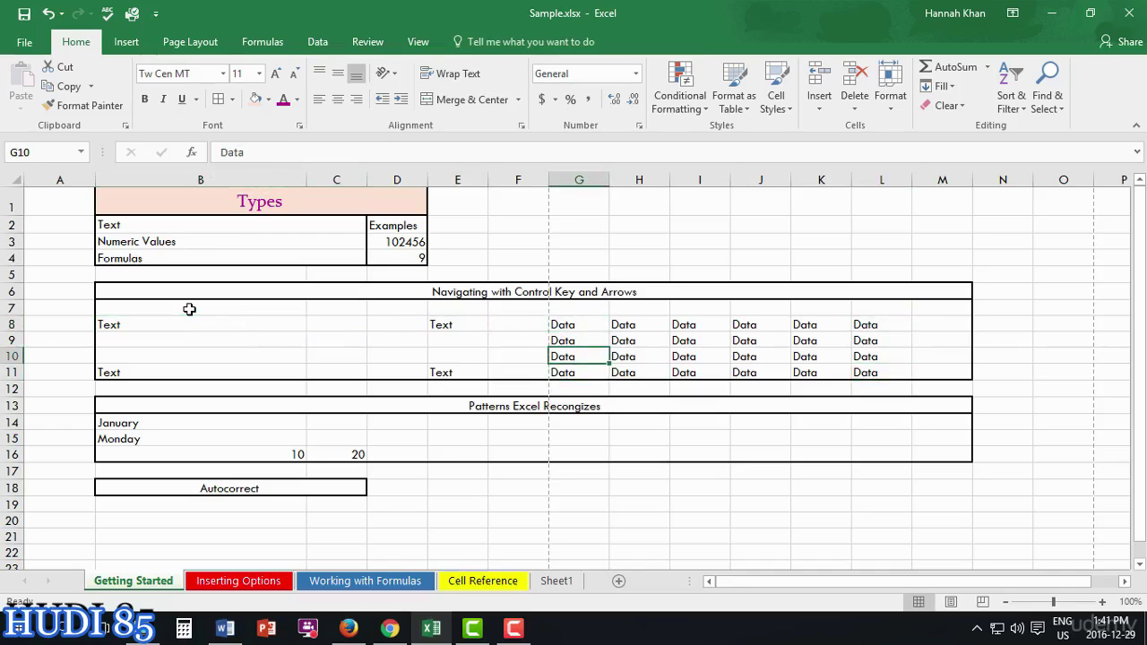
pyautogui.press('Up')
pyautogui.hotkey('ctrl', 'Right')
pyautogui.press('Down')
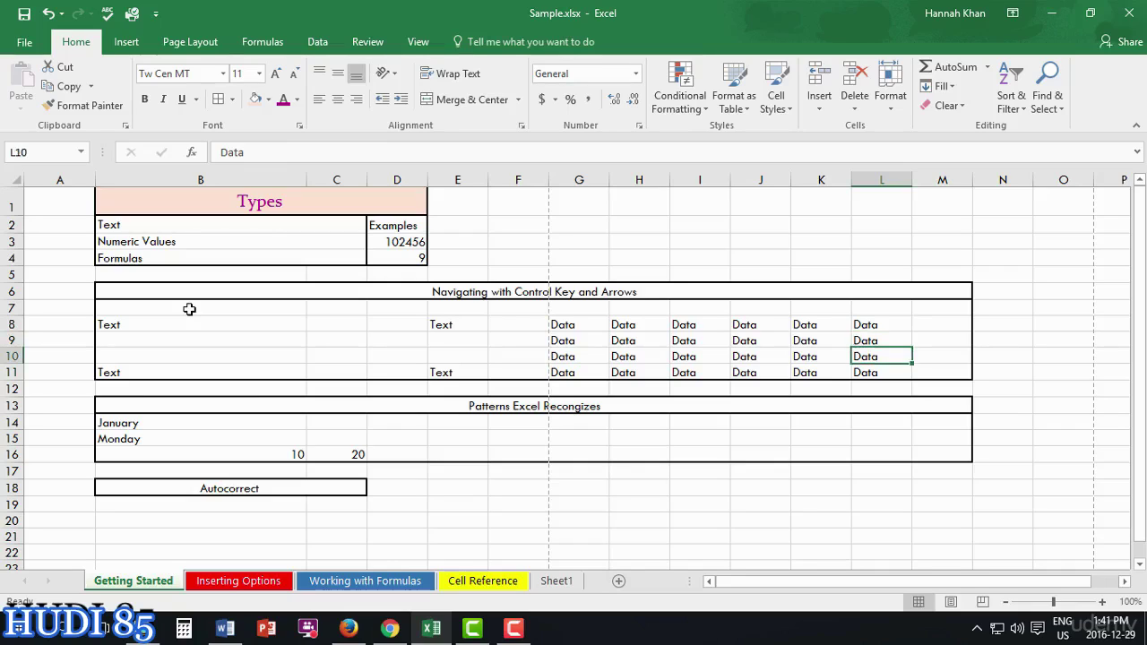
pyautogui.hotkey('ctrl', 'Left')
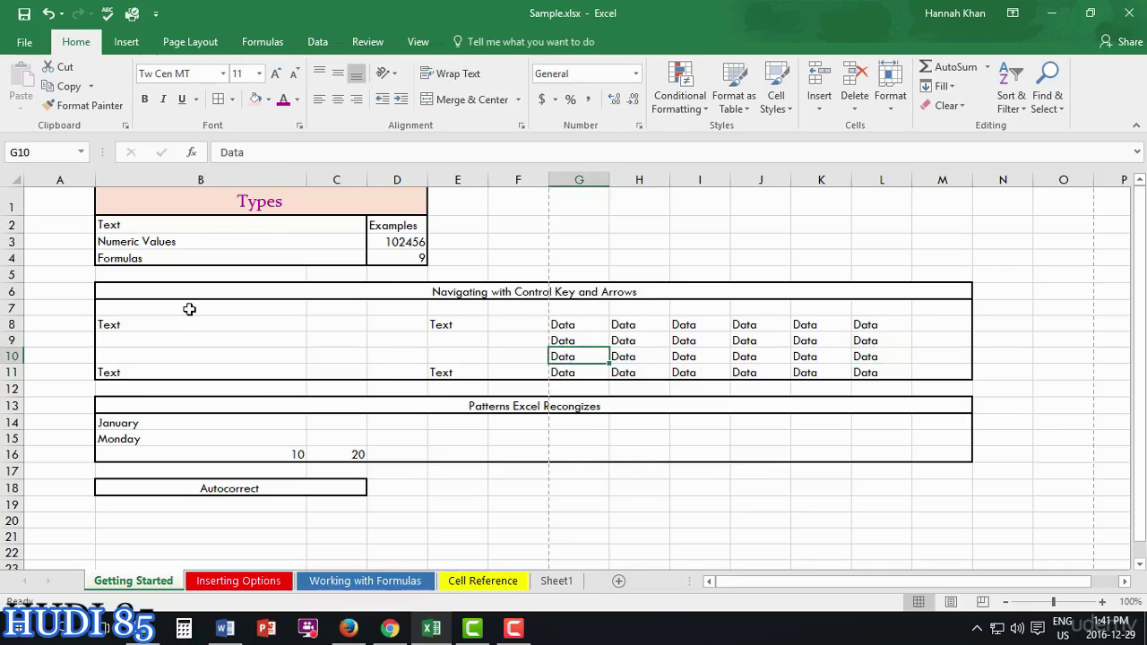
pyautogui.press('Up')
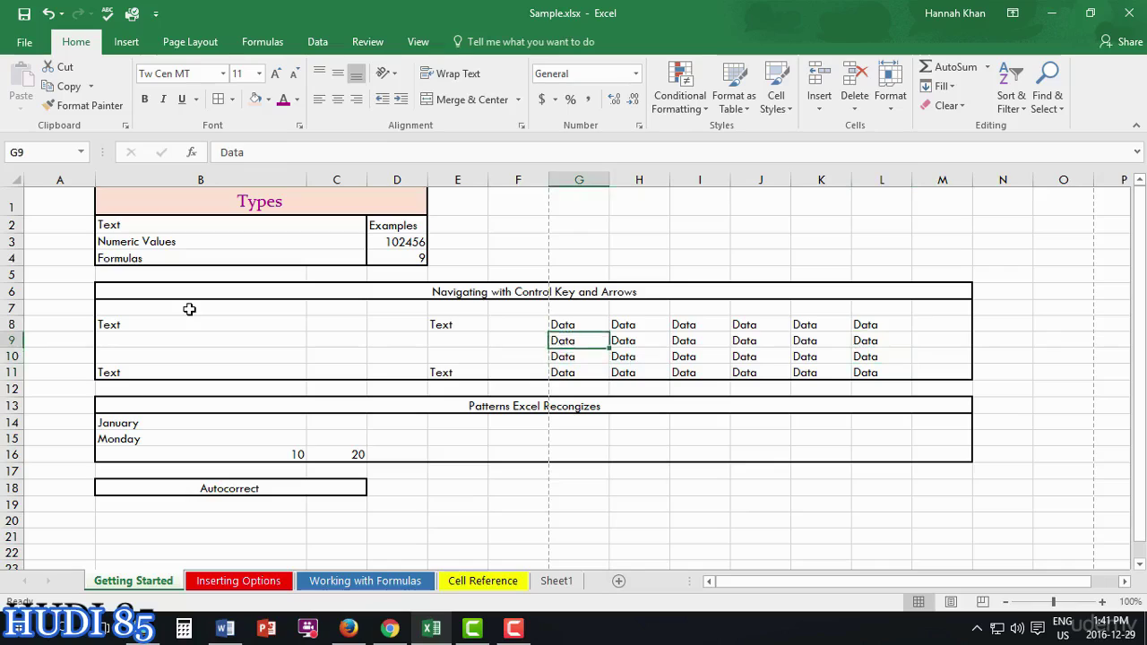
# - Enter Text in cells E9 and E10 to fill the gap between the existing entries of column E
pyautogui.press('Left')
pyautogui.press('Left')
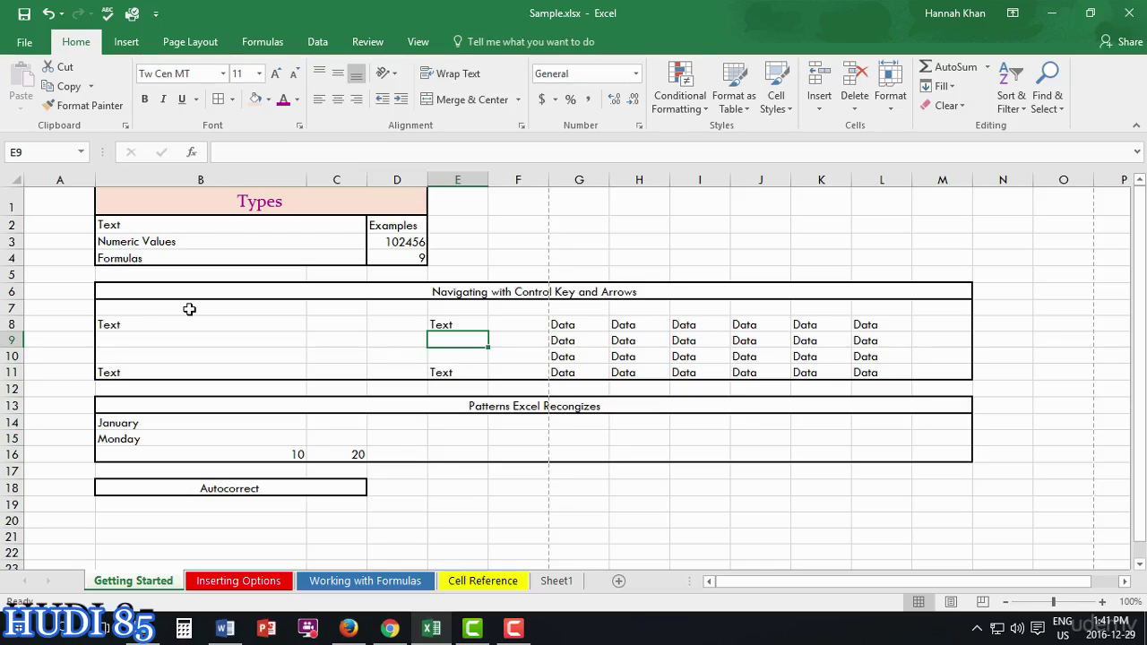
pyautogui.press('F2')
pyautogui.write('Text')
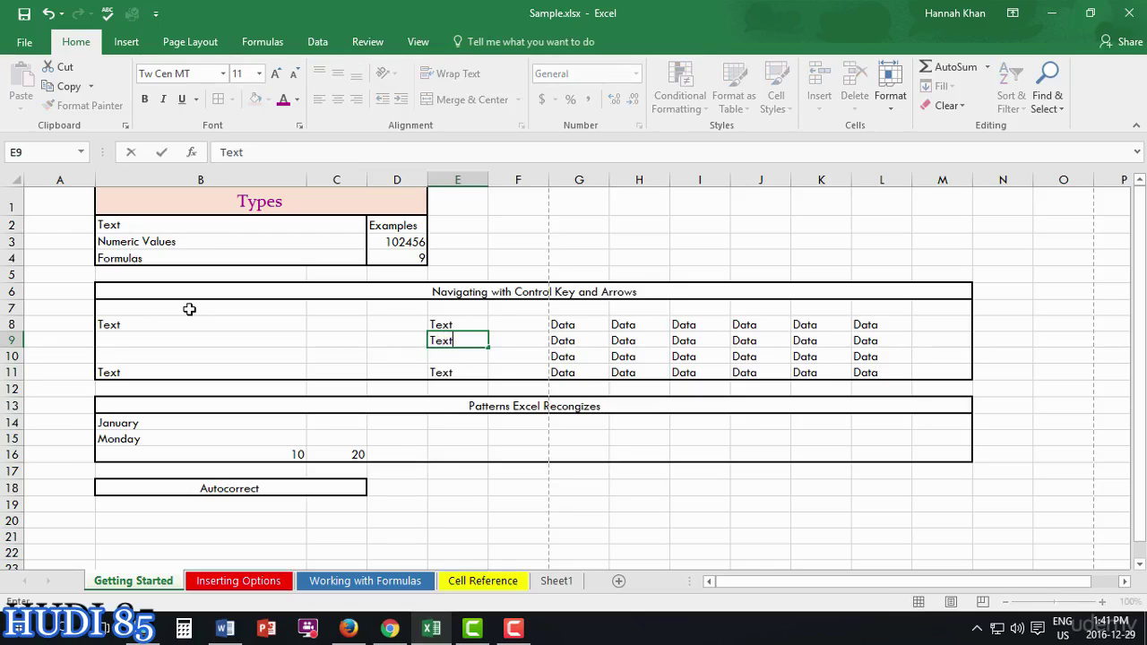
pyautogui.press('Return')
pyautogui.write('Text')
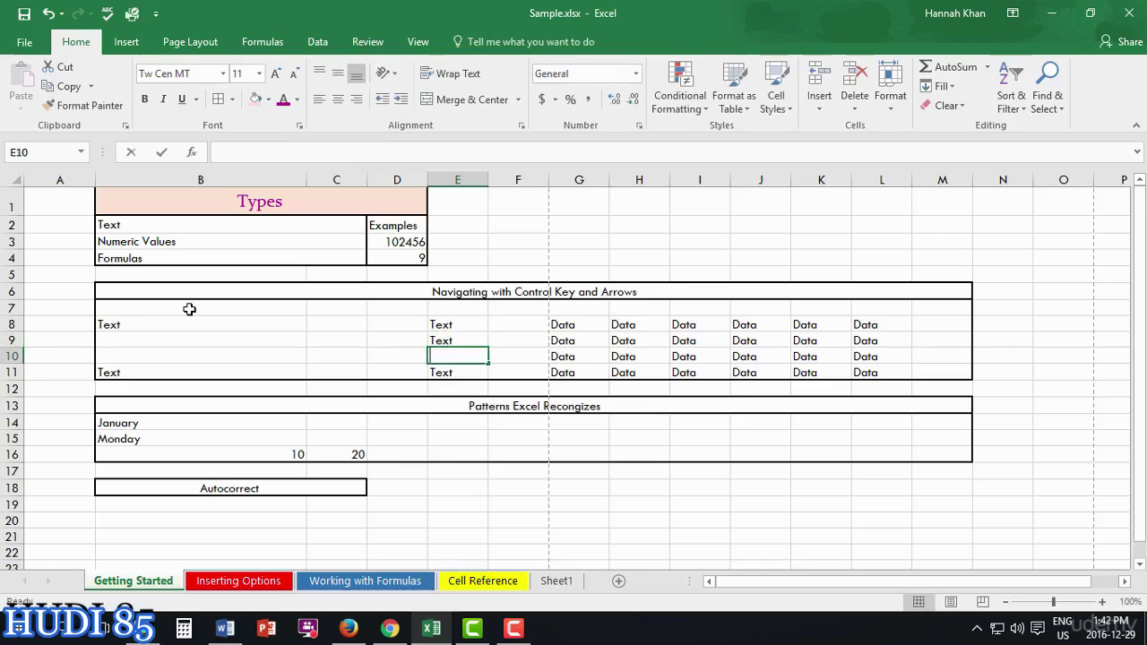
pyautogui.press('Return')
# - Move down column E to E16, try entering Text there, and erase it
pyautogui.hotkey('ctrl', 'Down')
pyautogui.press('Down')
pyautogui.press('Down')
pyautogui.press('Down')
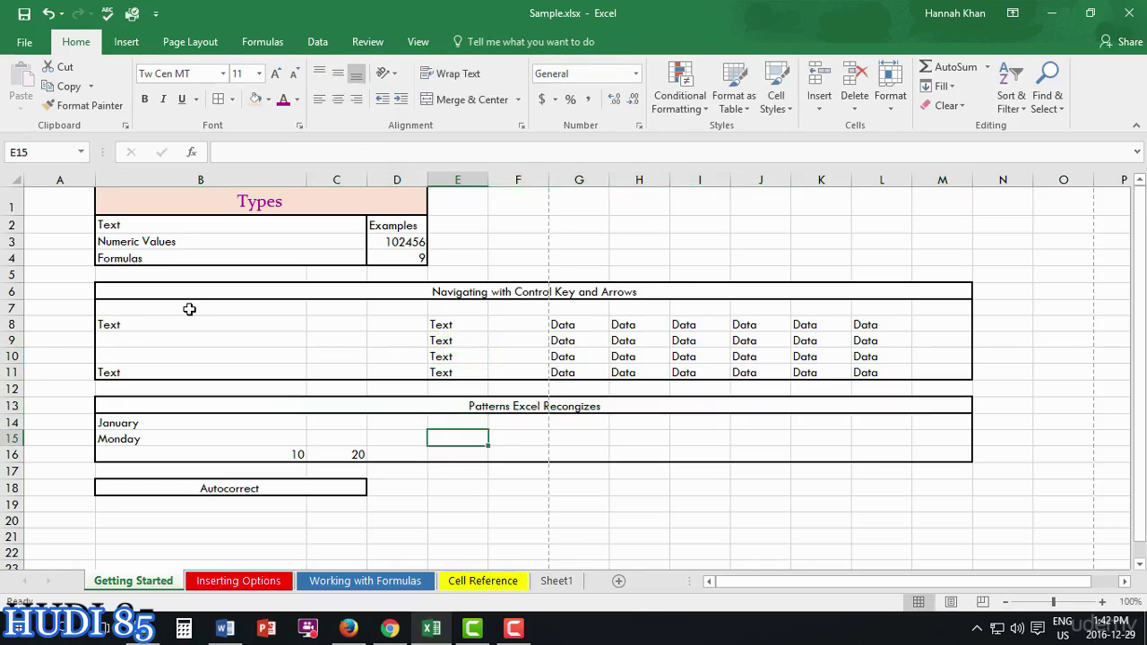
pyautogui.write('Text')
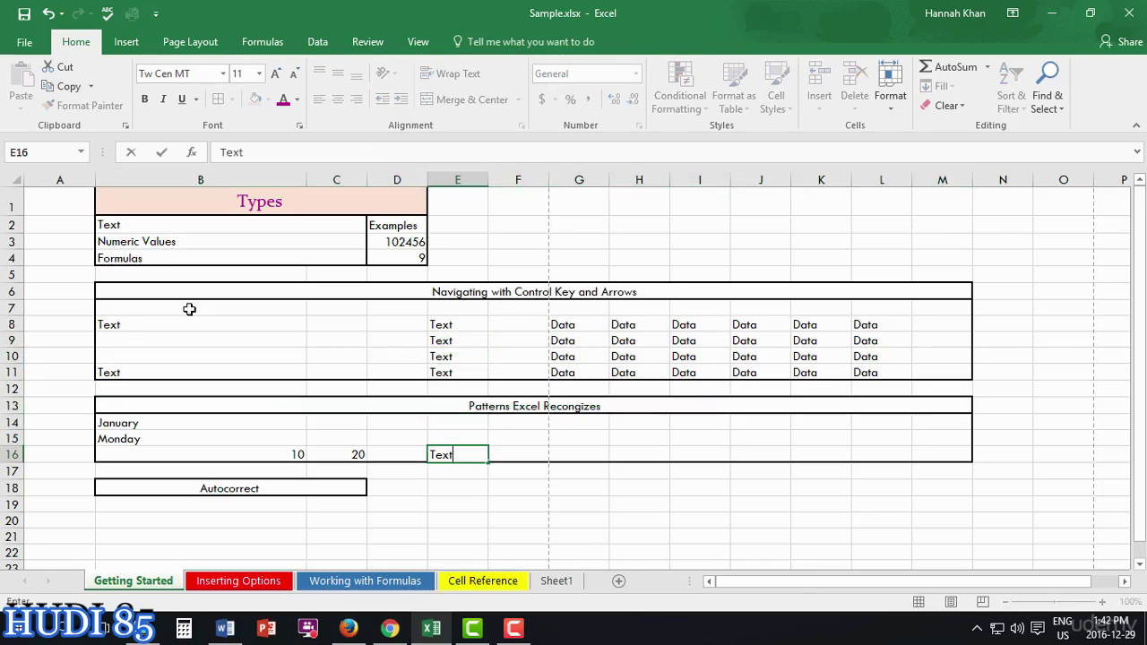
pyautogui.press('BackSpace')
pyautogui.press('BackSpace')
pyautogui.press('BackSpace')
pyautogui.press('BackSpace')
# - Go back up column E and clear the Text entries from E10 and E9
pyautogui.press('Up')
pyautogui.press('Up')
pyautogui.press('Up')
pyautogui.press('Up')
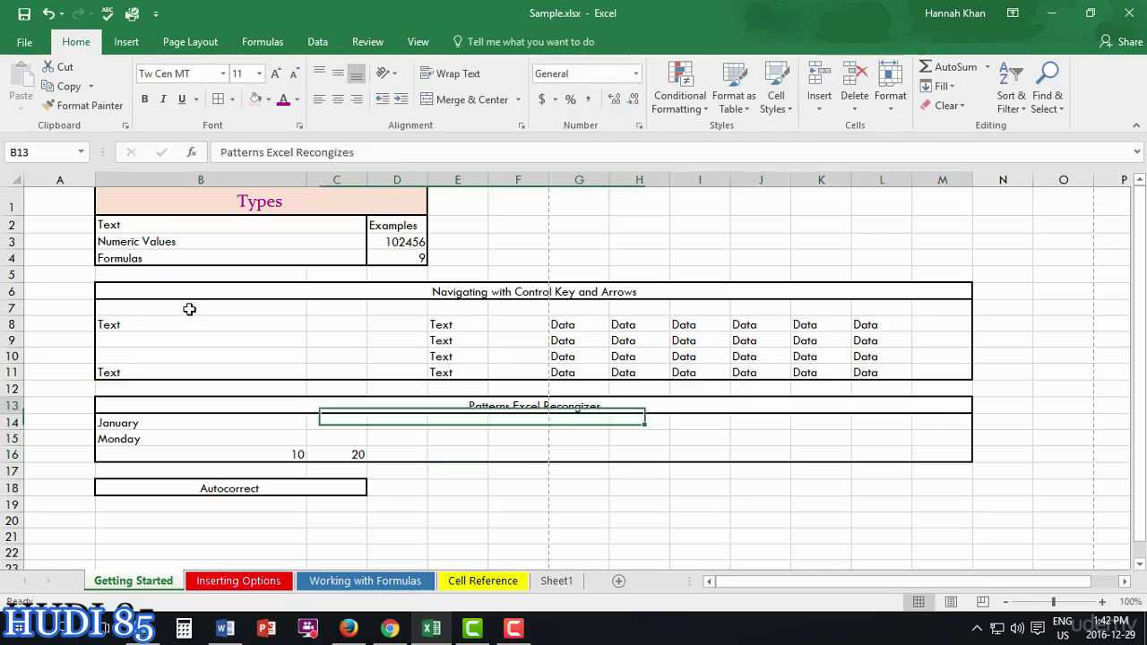
pyautogui.press('Up')
pyautogui.press('Up')
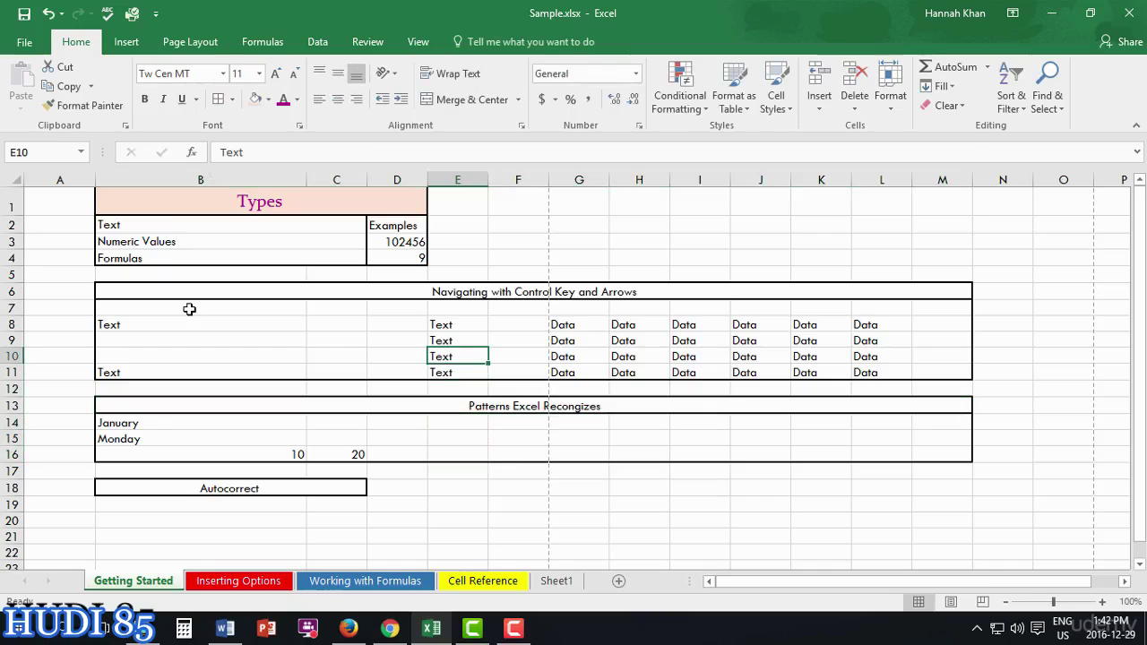
pyautogui.press('BackSpace')
pyautogui.press('Up')
pyautogui.press('BackSpace')
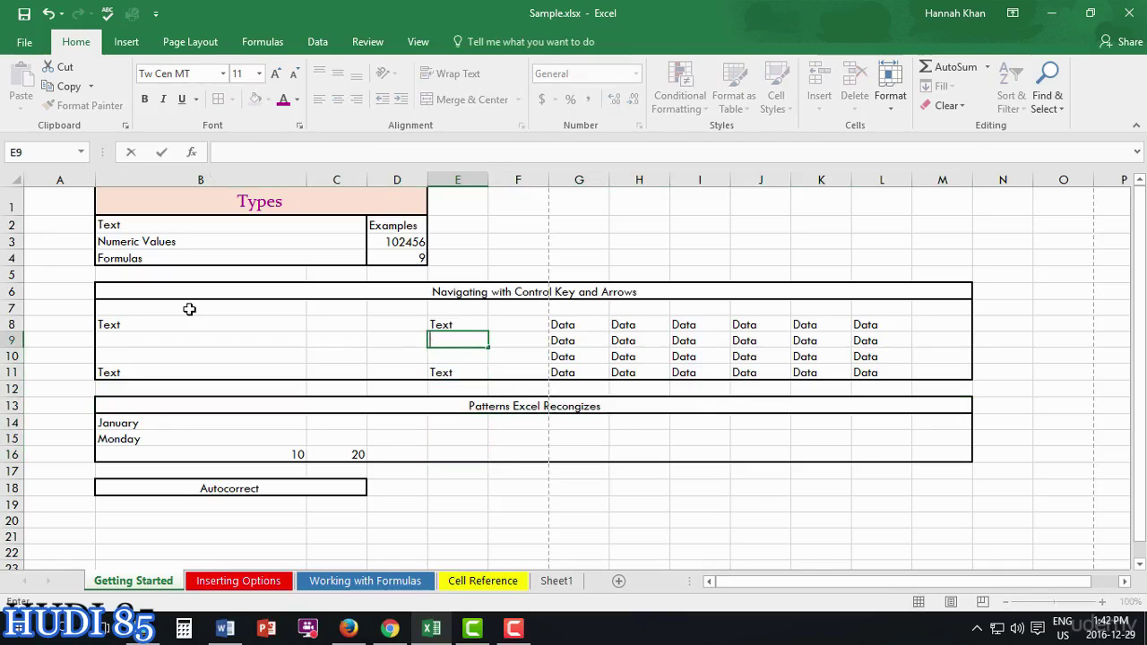
# - Clear cell E8 and re-enter Text in it
pyautogui.press('Up')
pyautogui.press('BackSpace')
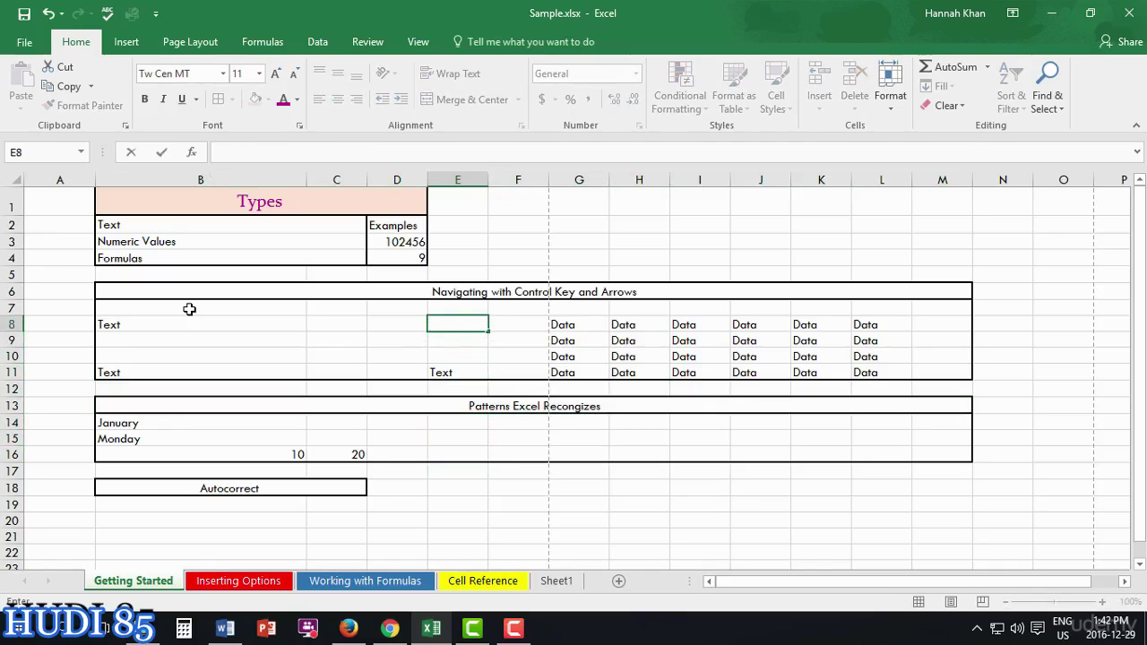
pyautogui.write('Text')
pyautogui.press('Return')
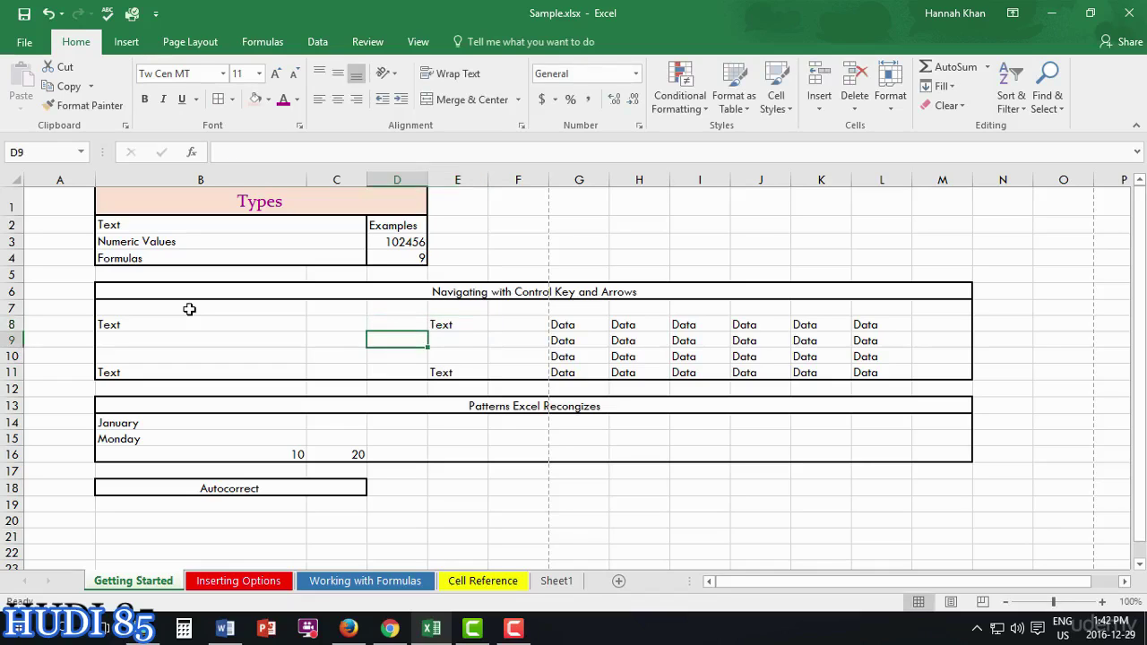
# - Move one cell at a time back and forth along row 9 between the blank cells and the Data block
pyautogui.press('Down')
pyautogui.press('Up')
pyautogui.press('Right')
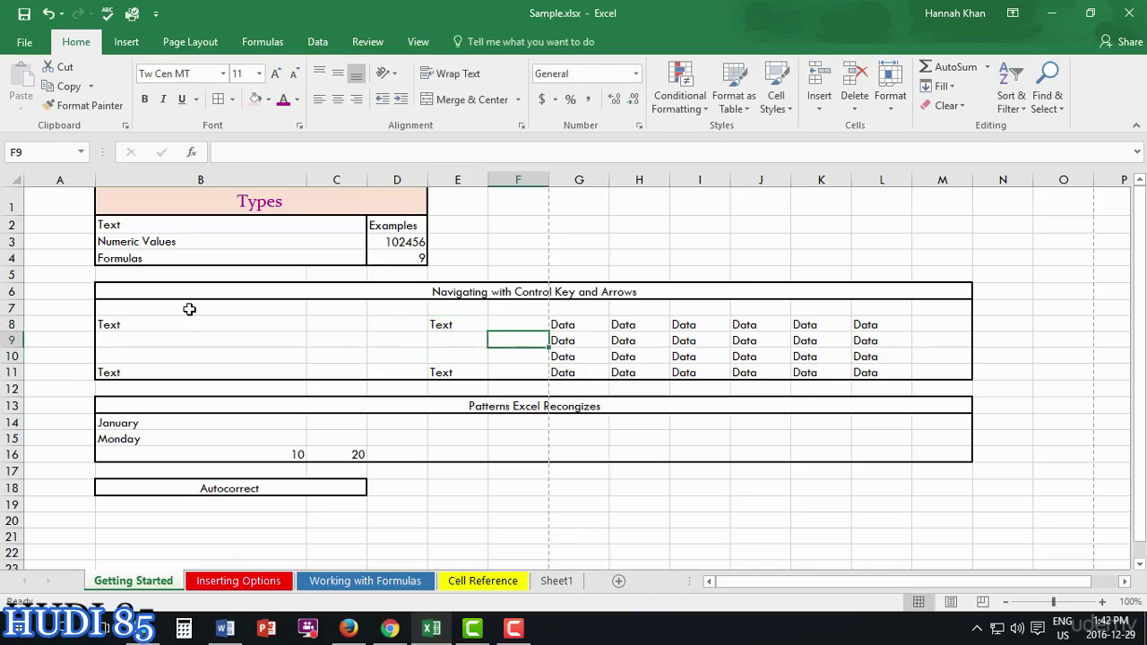
pyautogui.press('Right')
pyautogui.press('Right')
pyautogui.press('Left')
pyautogui.press('Left')
pyautogui.press('Left')
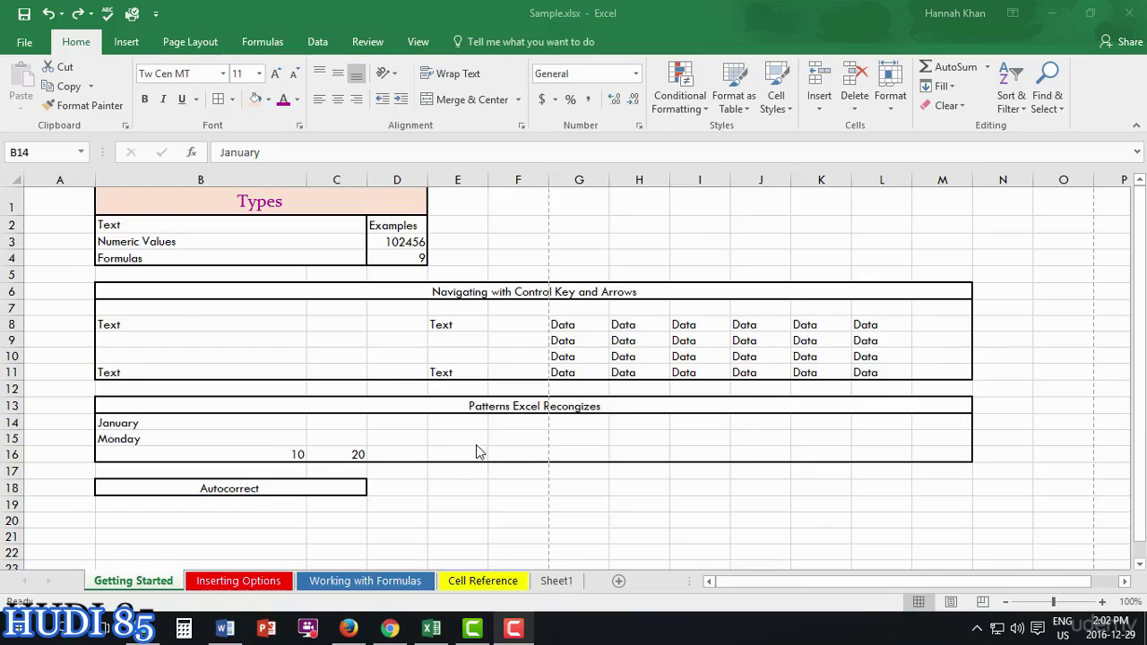
# - Fill the month series from January in B14 across row 14 to December in M14
pyautogui.click(153, 443)
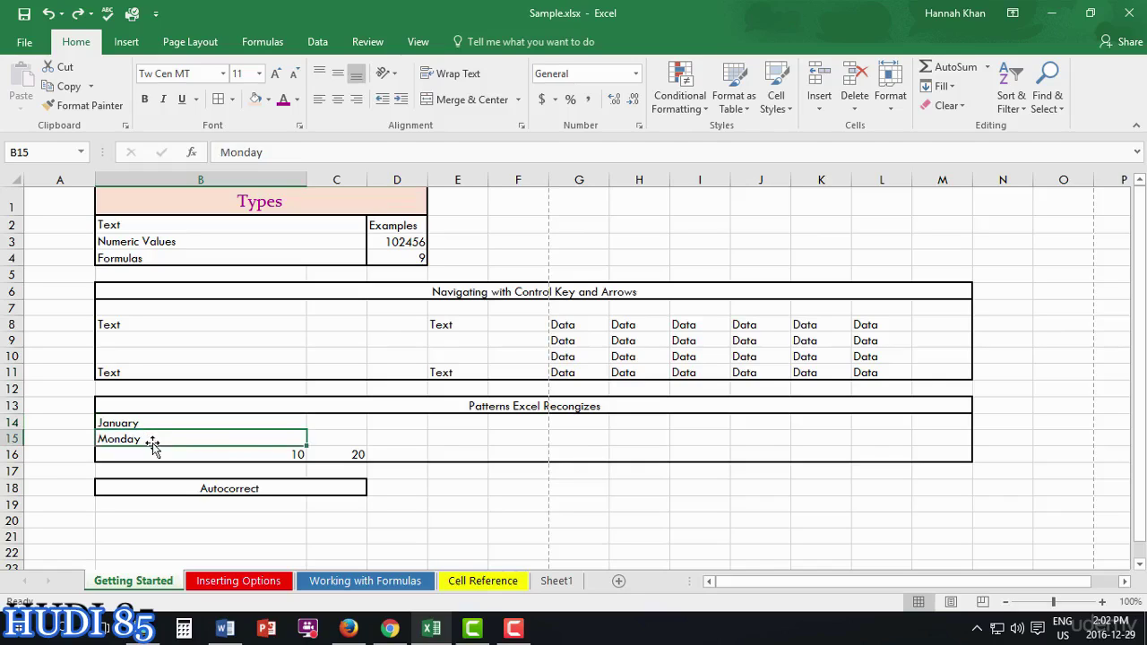
pyautogui.click(279, 460)
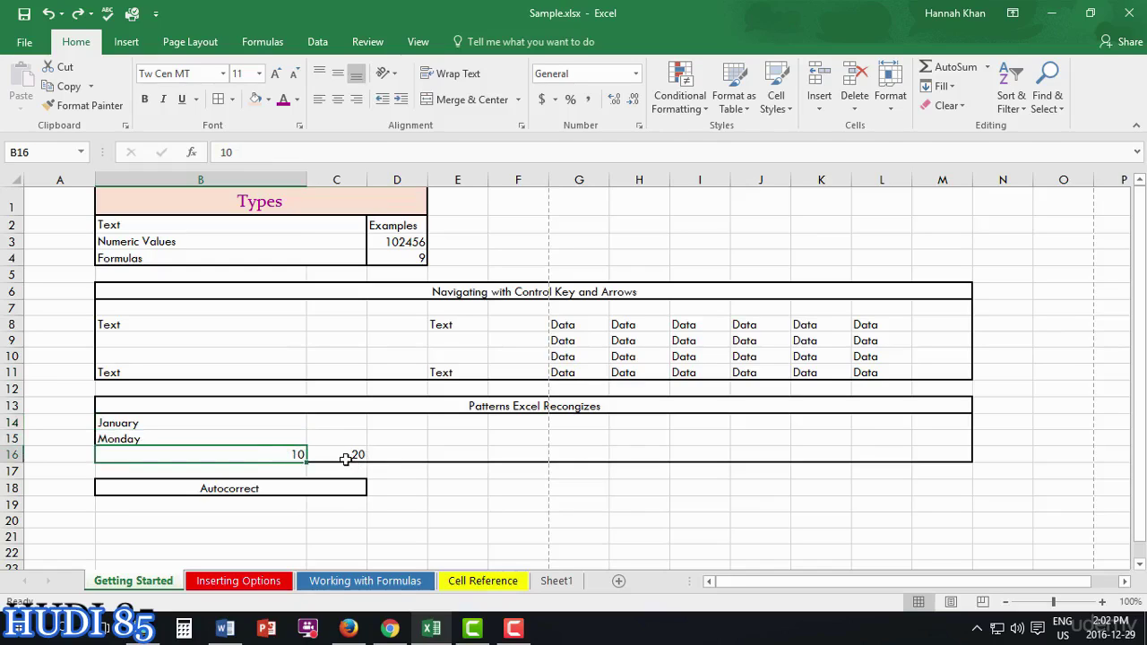
pyautogui.click(287, 426)
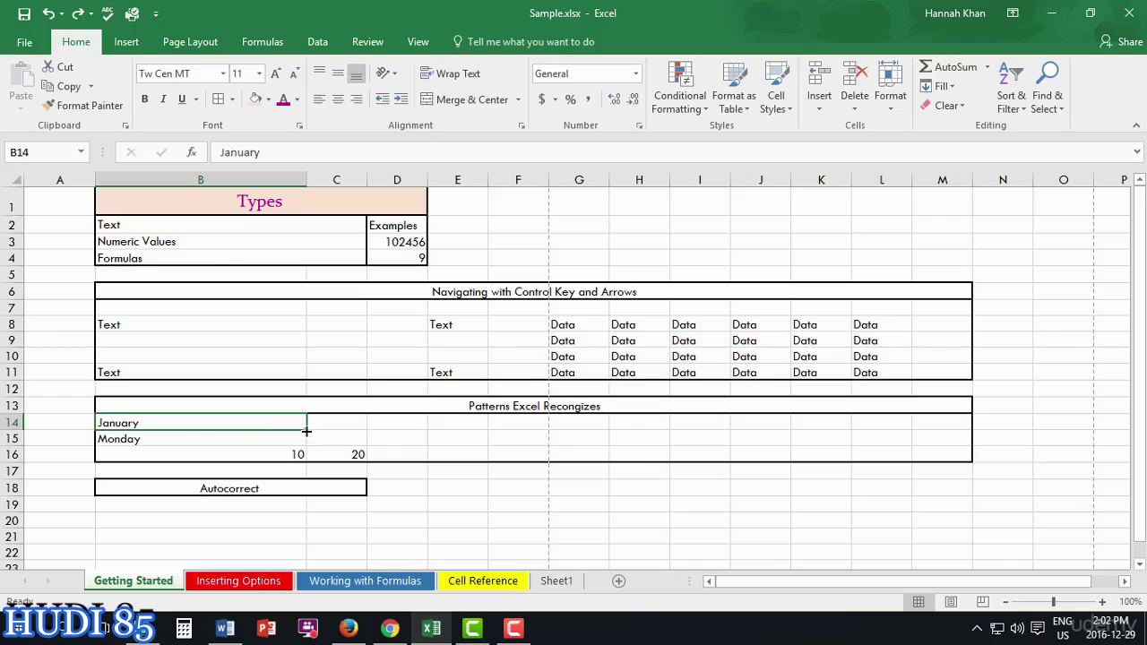
pyautogui.moveTo(306, 431)
pyautogui.mouseDown()
pyautogui.moveTo(370, 429)
pyautogui.moveTo(324, 431)
pyautogui.mouseUp()
pyautogui.moveTo(307, 430); pyautogui.dragTo(969, 421)
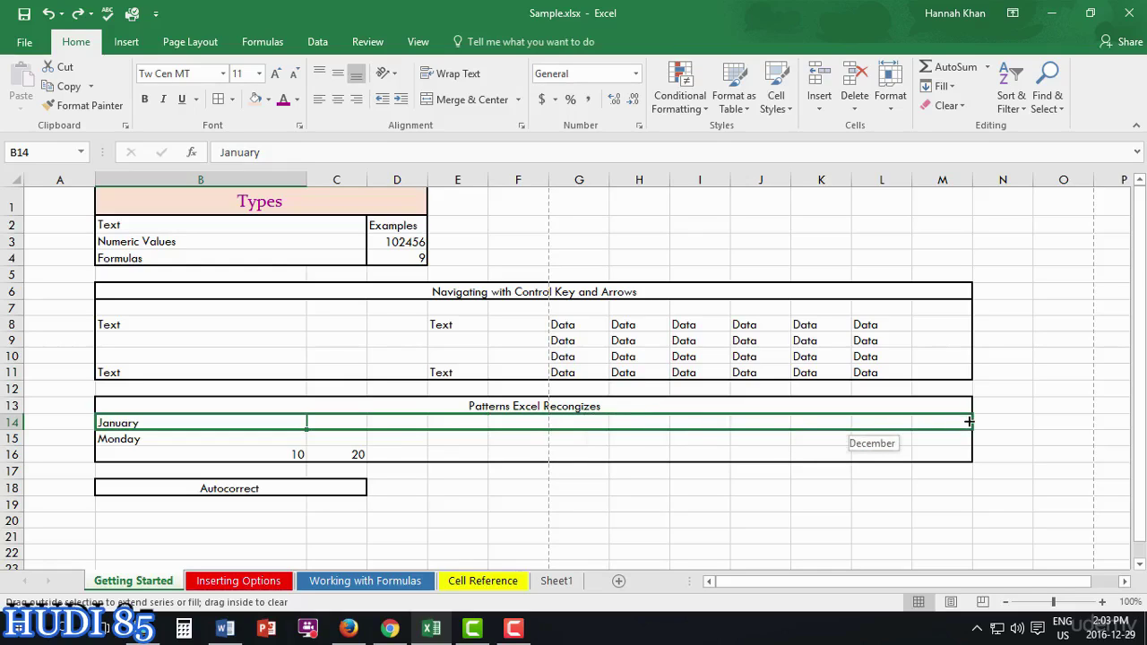
pyautogui.moveTo(970, 421); pyautogui.dragTo(970, 421)
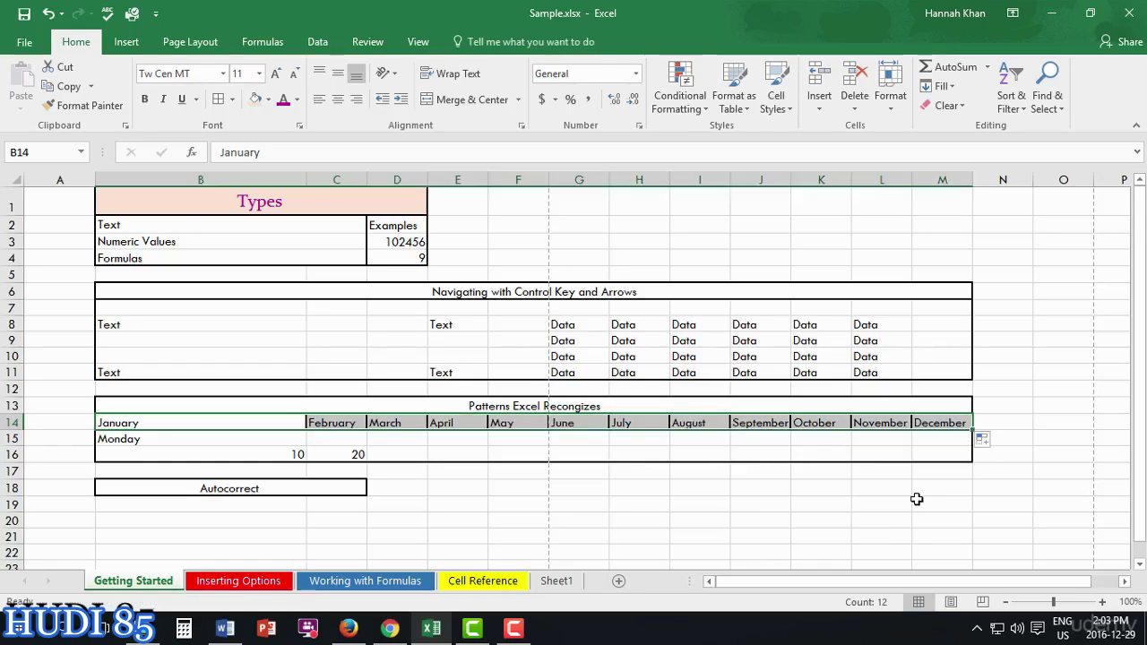
pyautogui.click(845, 541)
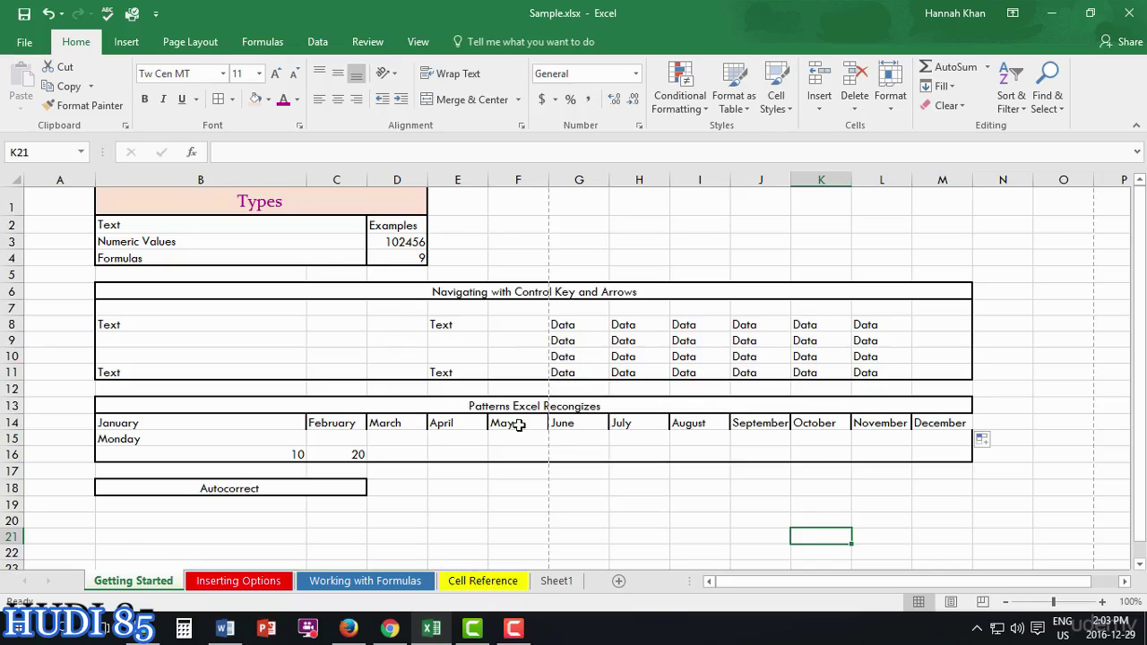
# - Fill the weekday series from Monday in B15 across row 15 to Friday in M15
pyautogui.click(183, 437)
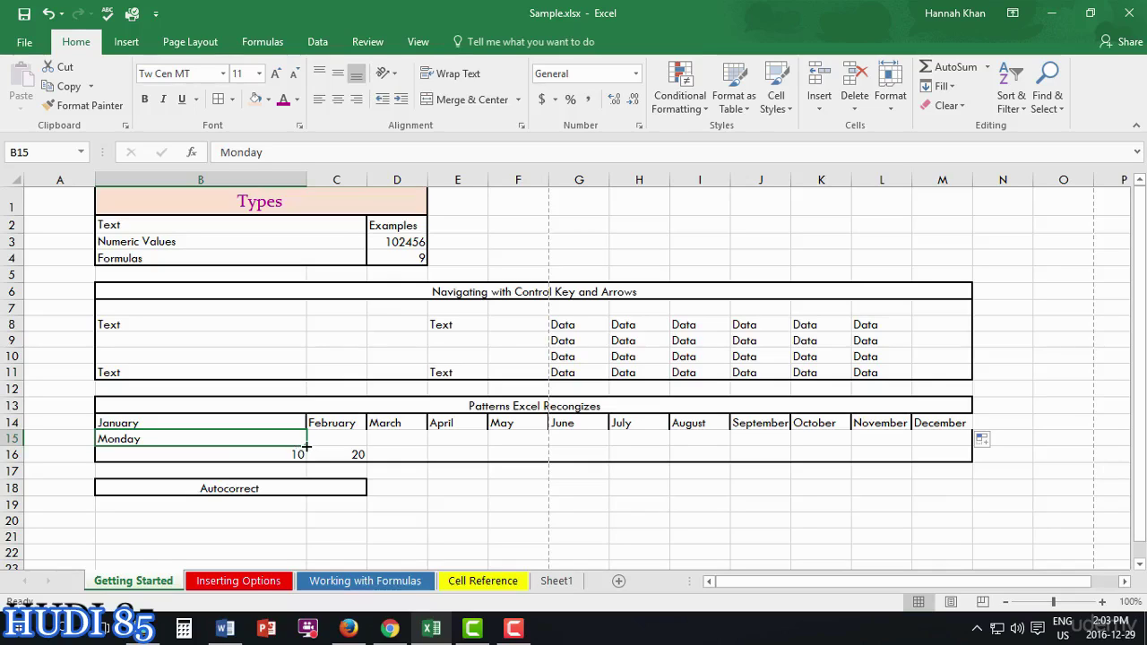
pyautogui.moveTo(307, 446); pyautogui.dragTo(357, 440)
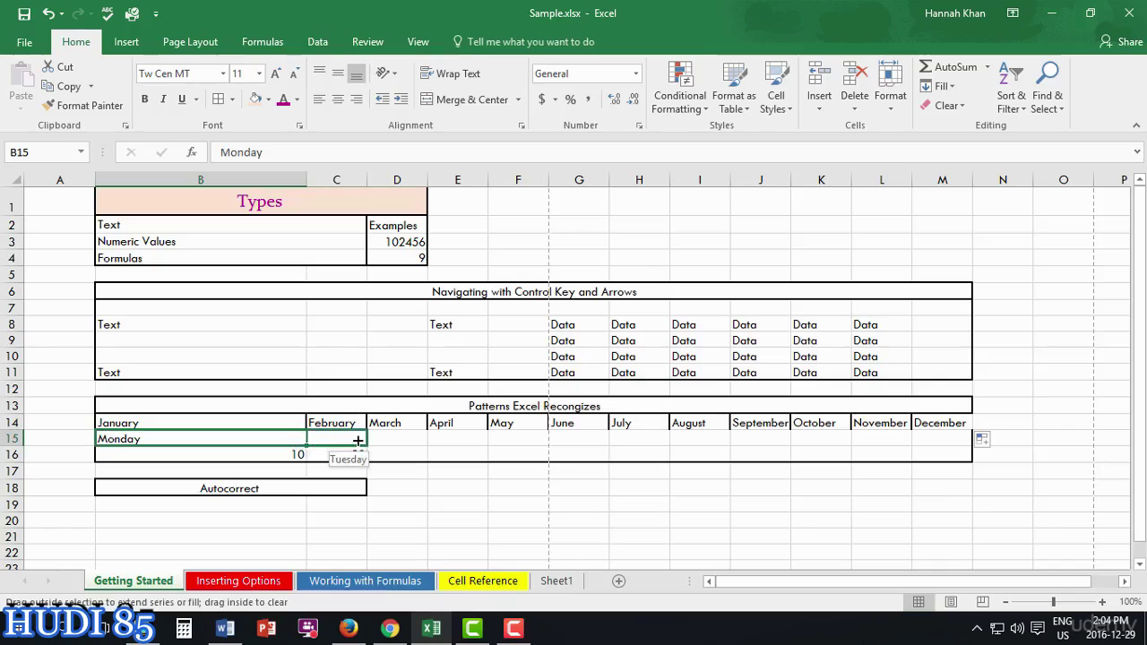
pyautogui.moveTo(357, 441); pyautogui.dragTo(642, 438)
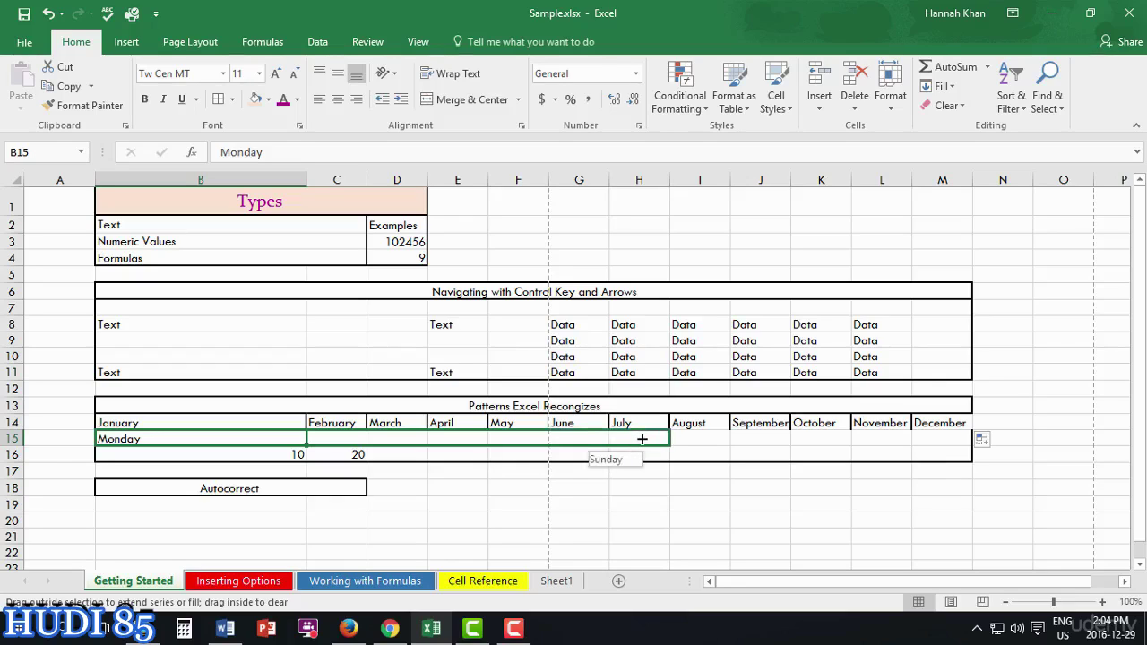
pyautogui.moveTo(641, 438); pyautogui.dragTo(952, 440)
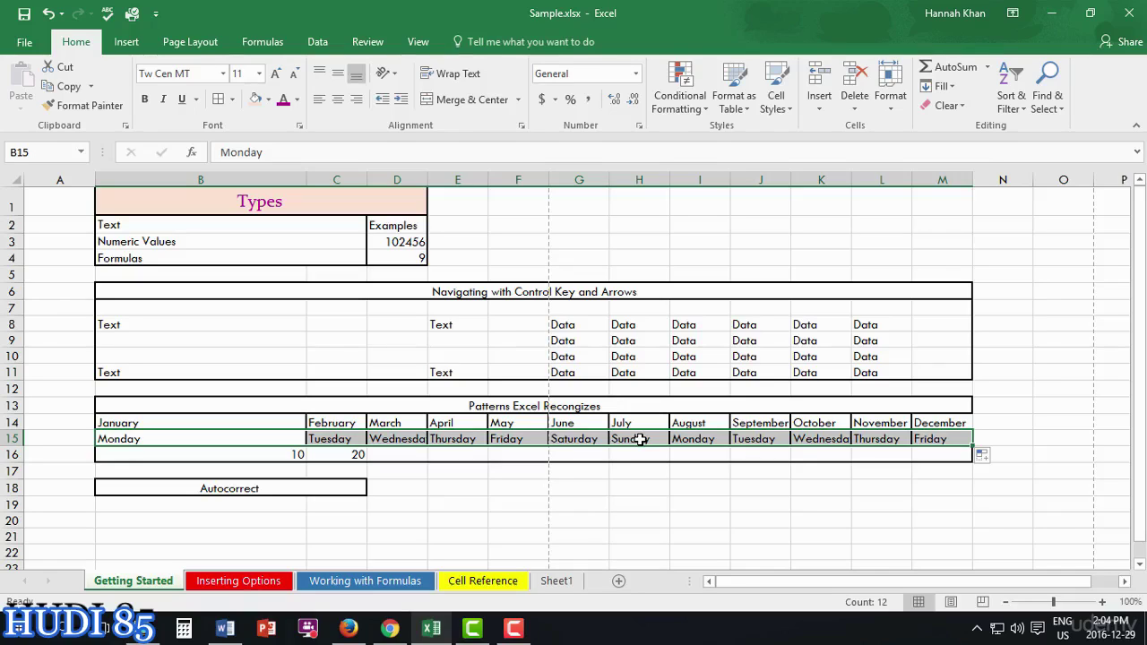
pyautogui.click(526, 520)
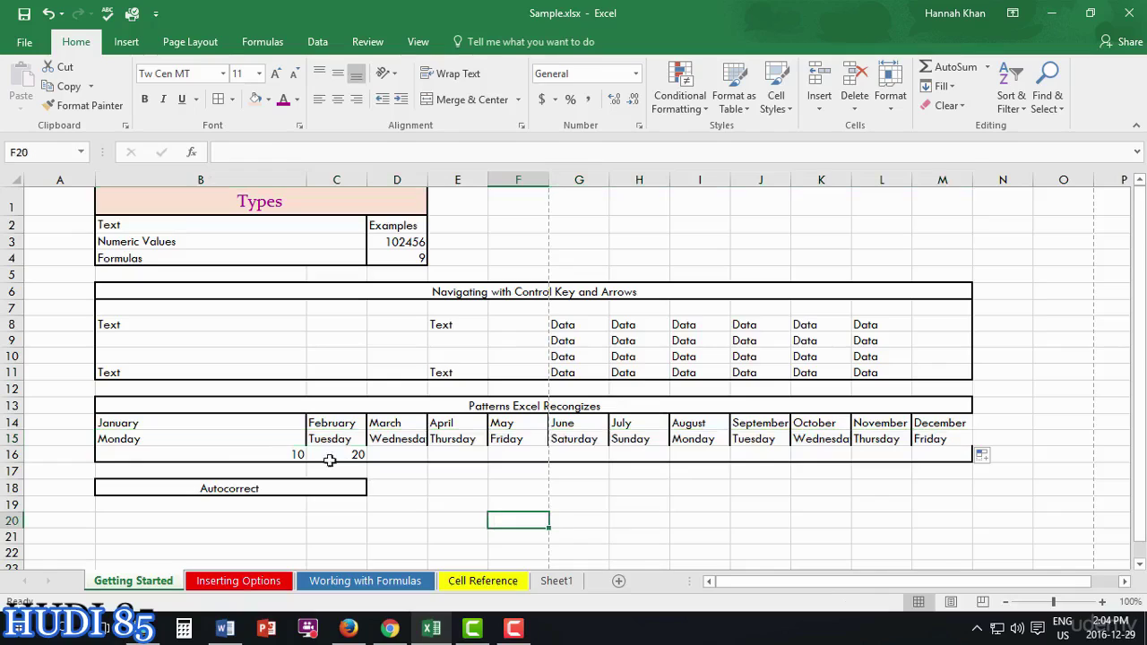
# - Enter 30 in D16 and extend the 10, 20, 30 pattern across row 16 to 120 in M16
pyautogui.click(266, 452)
pyautogui.moveTo(390, 629)
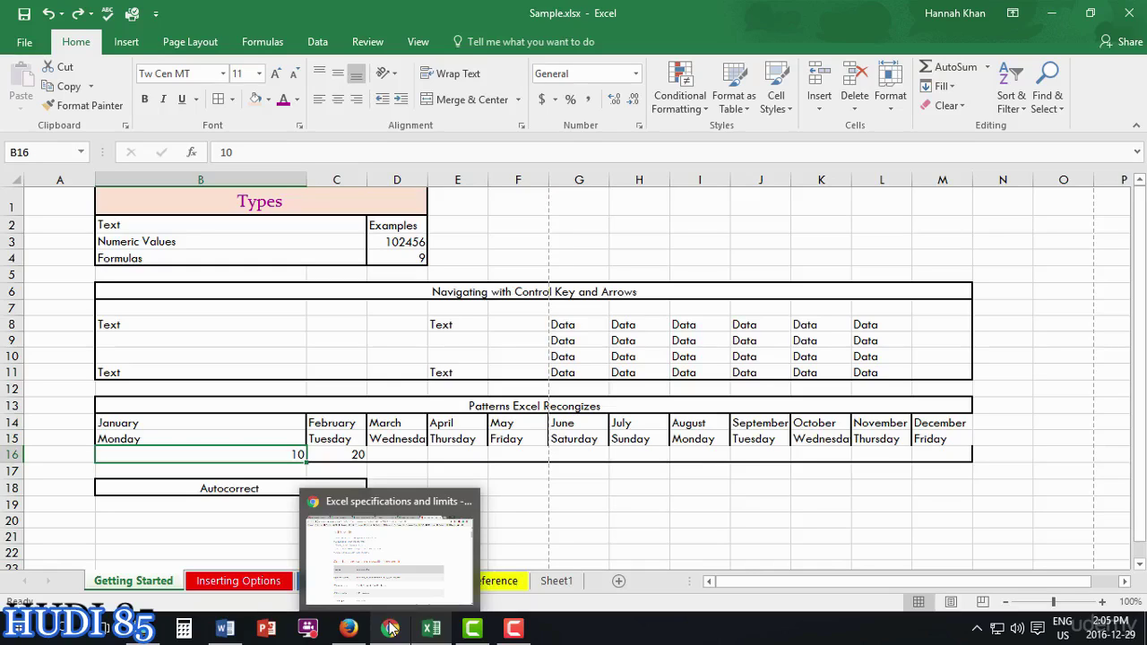
pyautogui.click(397, 452)
pyautogui.write('30')
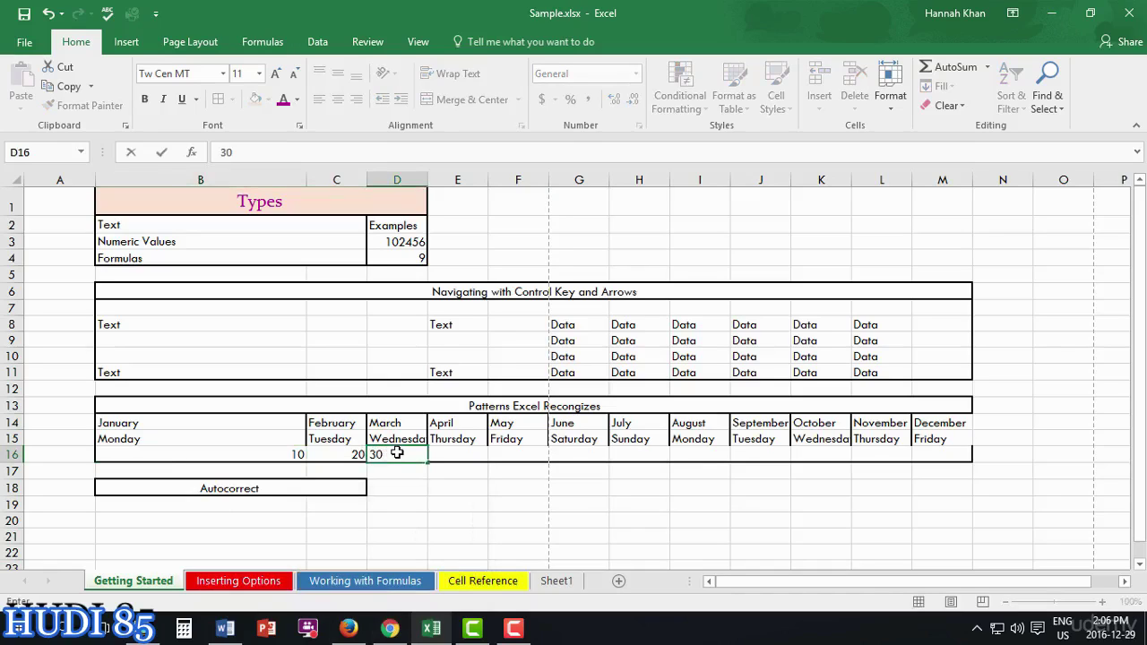
pyautogui.press('Return')
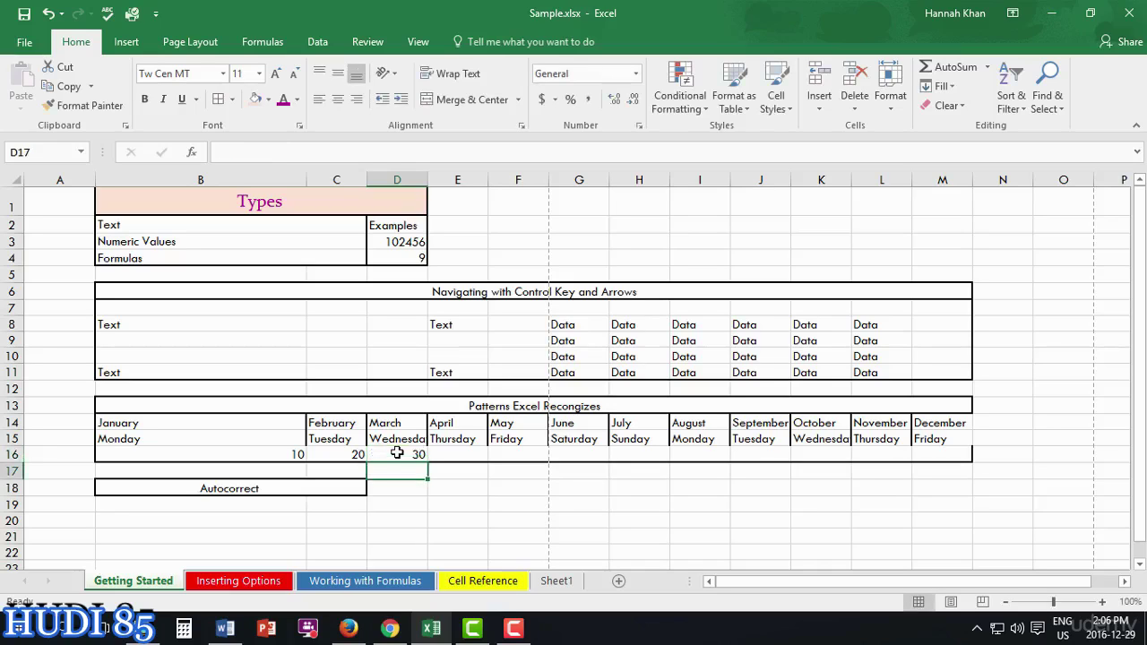
pyautogui.click(294, 453)
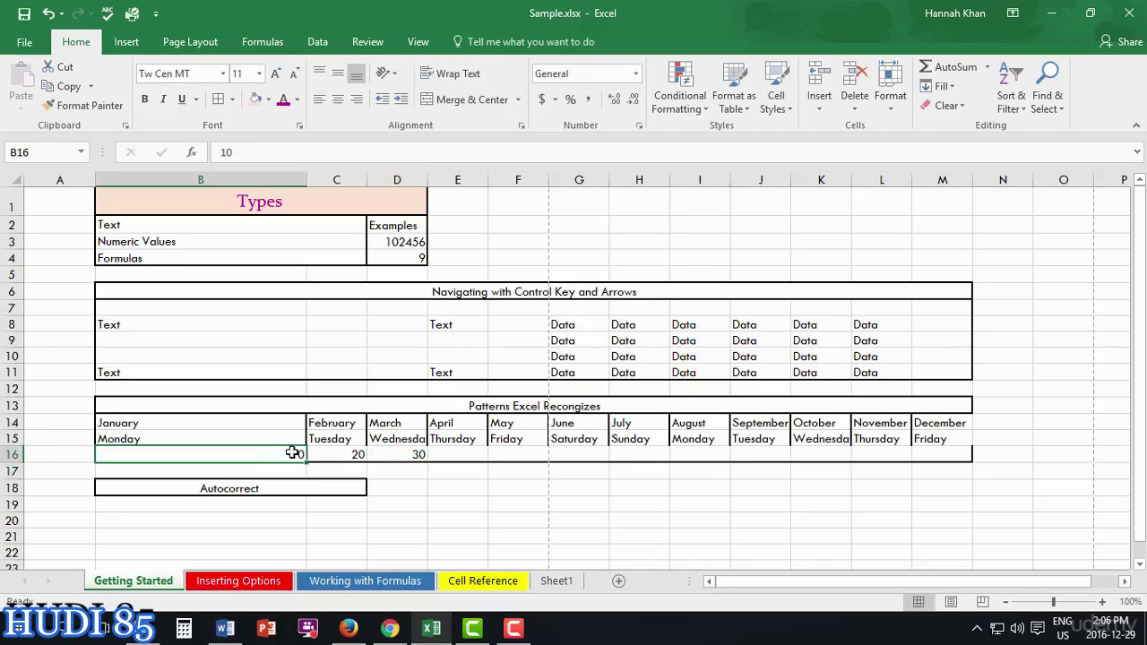
pyautogui.moveTo(294, 454); pyautogui.dragTo(399, 454)
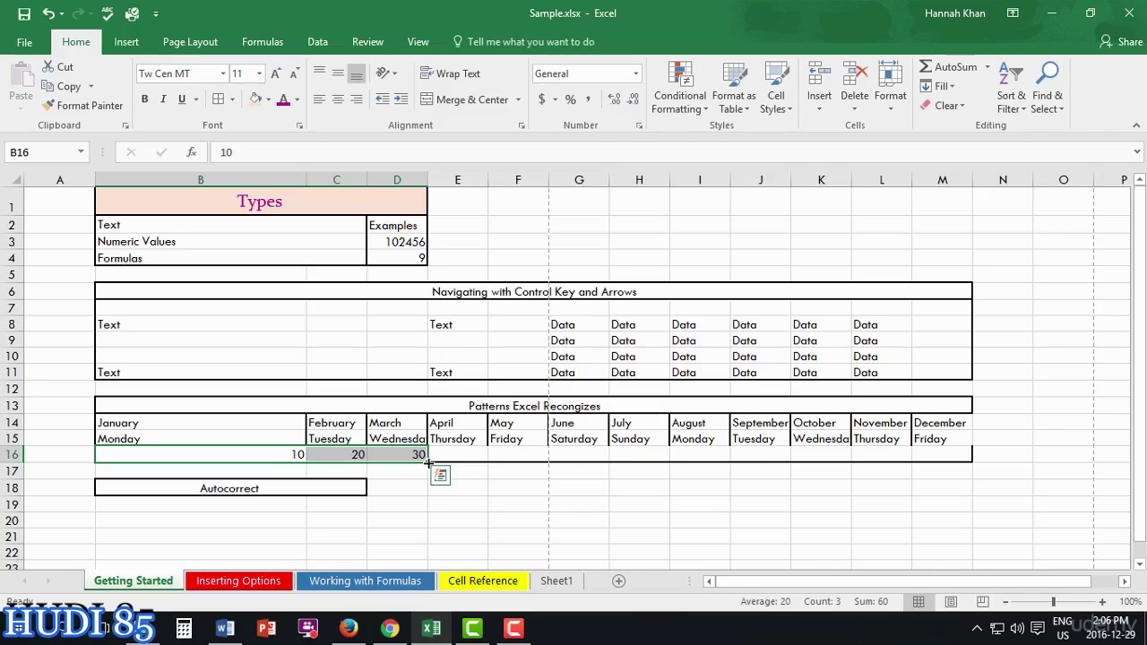
pyautogui.moveTo(428, 462); pyautogui.dragTo(946, 459)
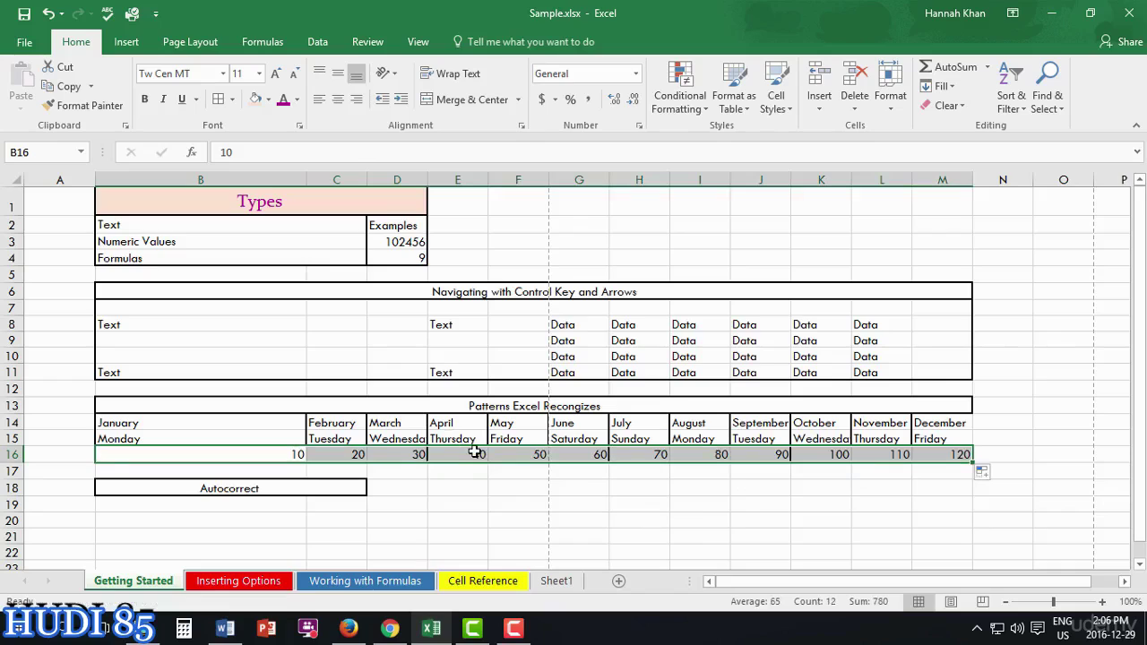
pyautogui.click(451, 516)
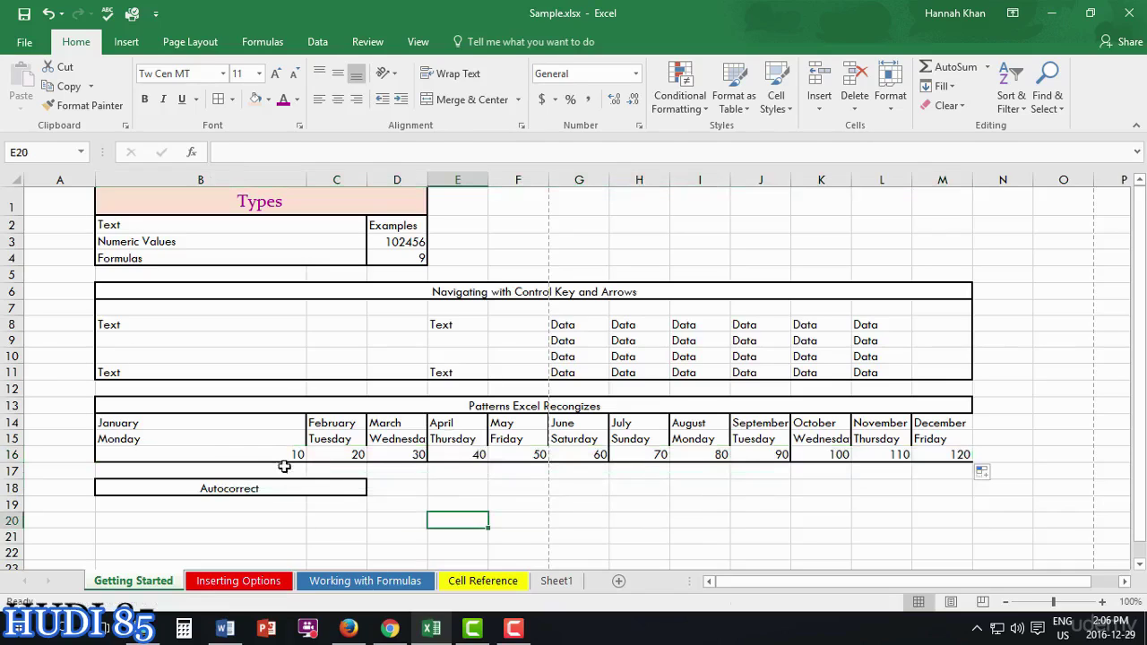
# - Try to fill row 16 through L16 from only the single value 10 in B16, and undo that fill
pyautogui.click(295, 454)
pyautogui.moveTo(307, 462); pyautogui.dragTo(896, 472)
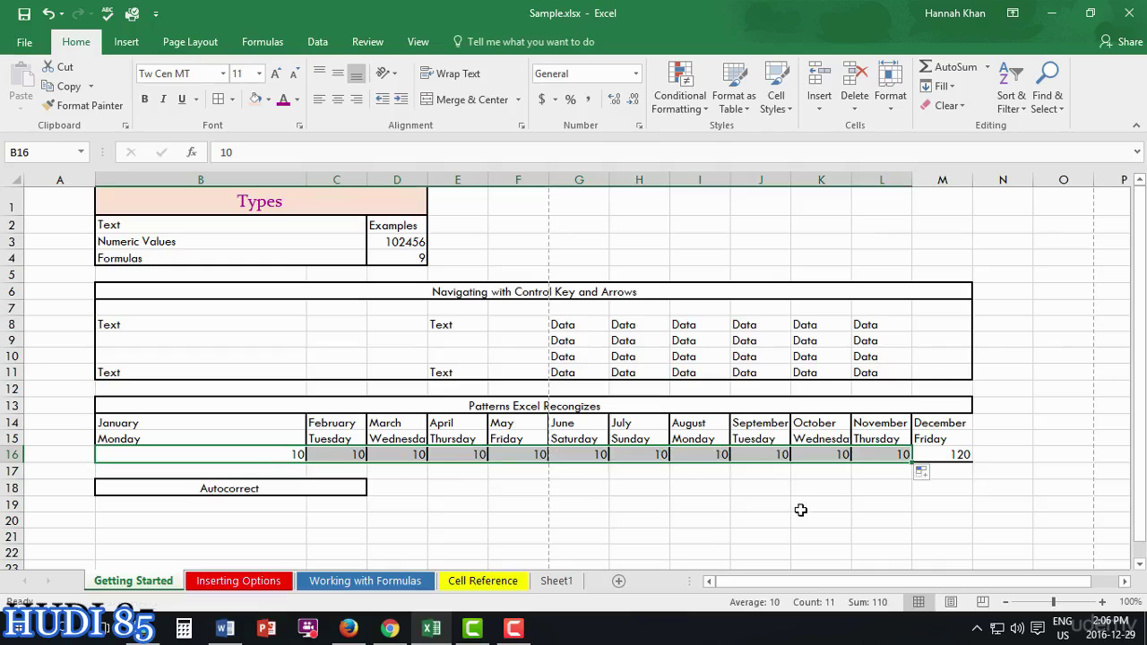
pyautogui.hotkey('ctrl', 'z')
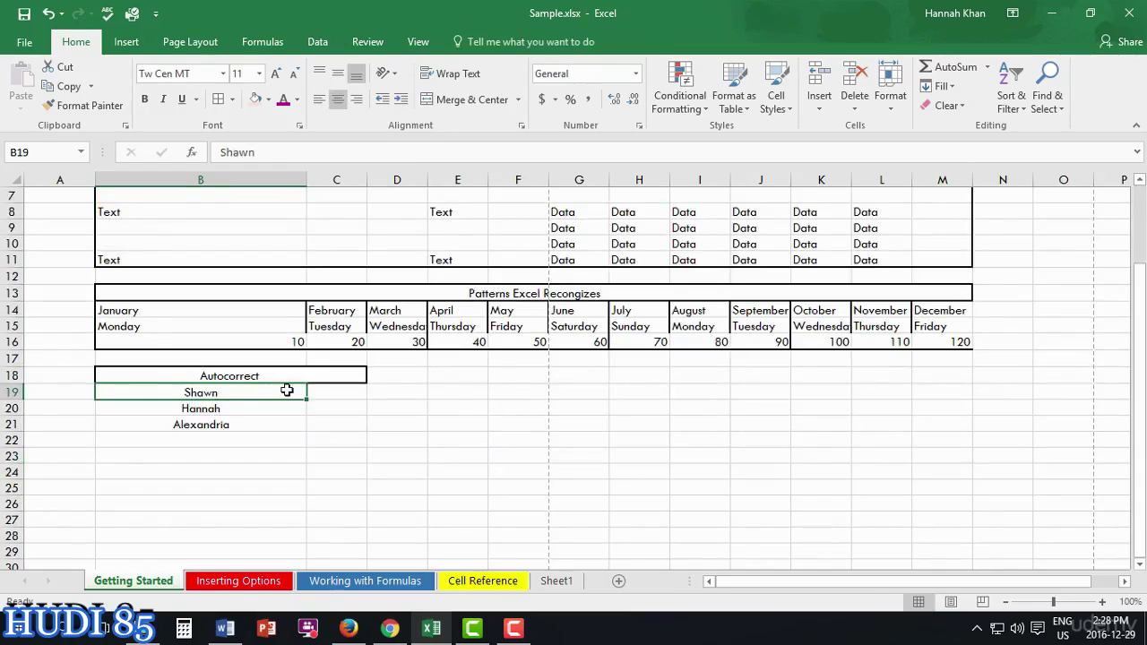
# - Enter an alternative spelling of the B19 first name in B22, overriding the suggested completion
pyautogui.scroll(1, 286, 391)
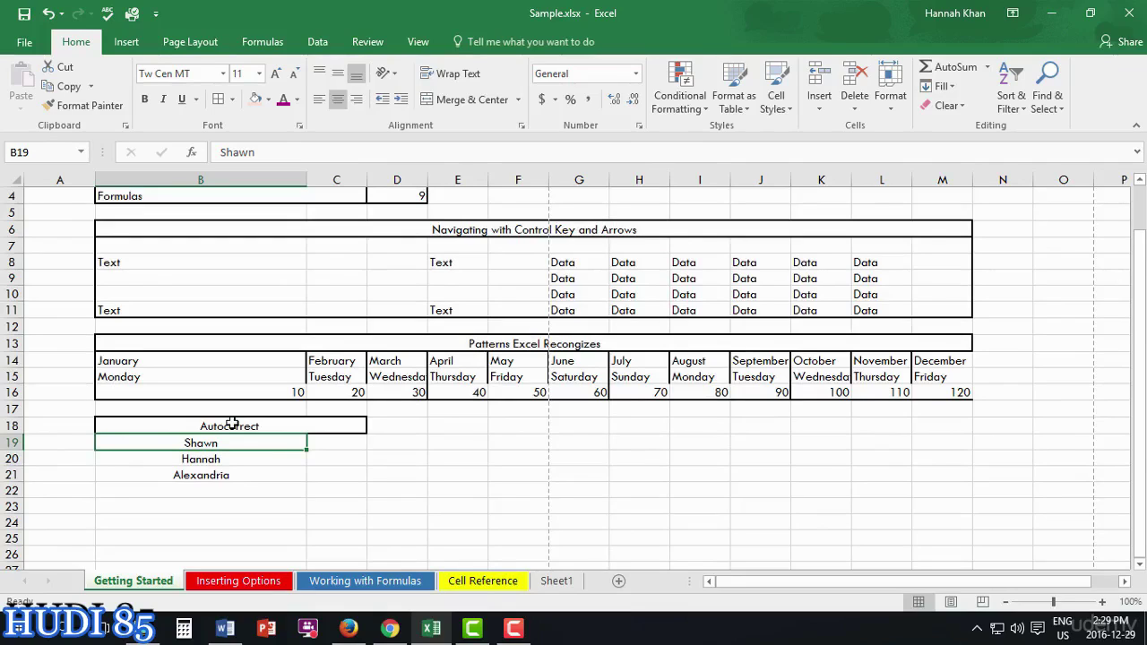
pyautogui.press('Down')
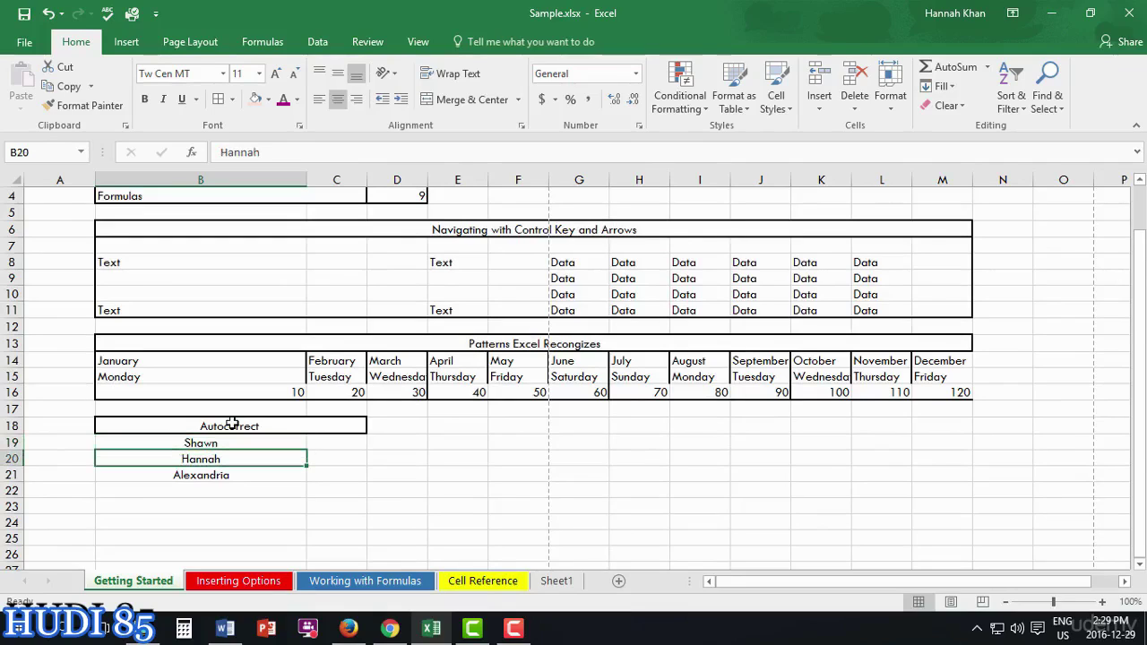
pyautogui.press('Down')
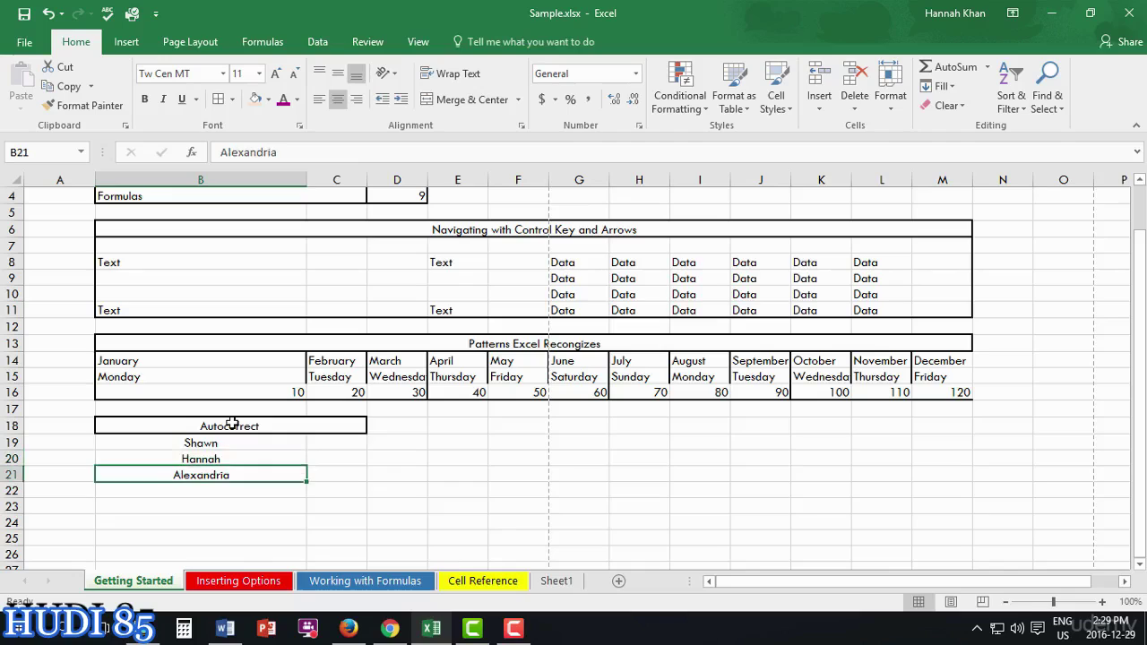
pyautogui.press('Down')
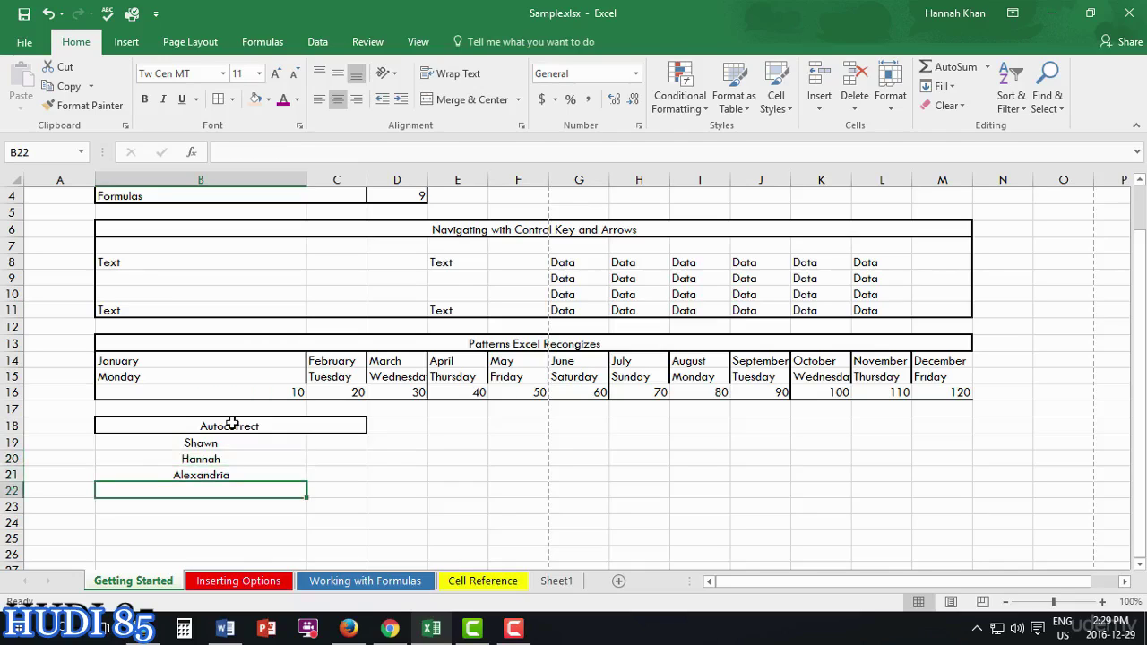
pyautogui.write('Sh')
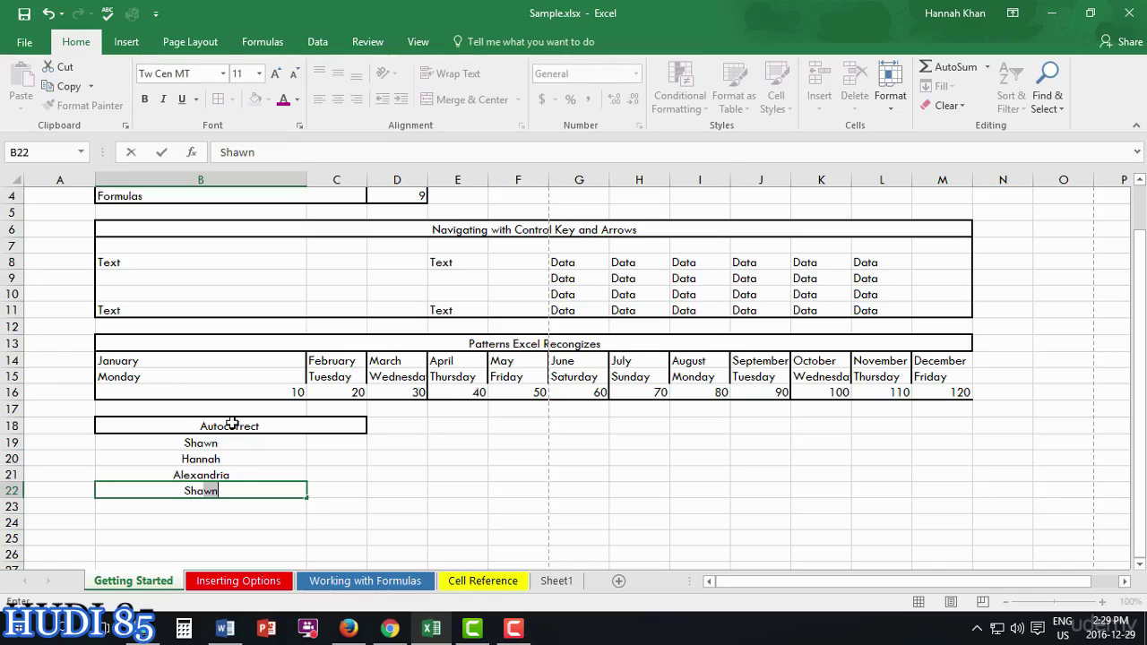
pyautogui.press('BackSpace')
pyautogui.press('BackSpace')
pyautogui.press('BackSpace')
pyautogui.press('BackSpace')
pyautogui.write('S')
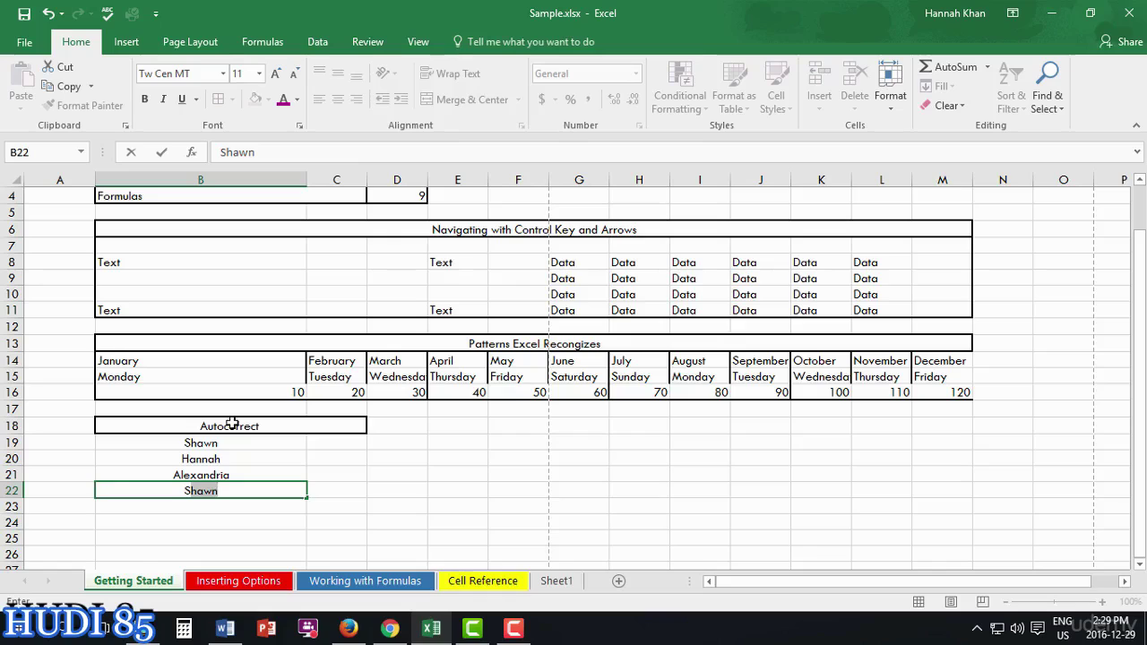
pyautogui.write('huan')
pyautogui.press('BackSpace')
pyautogui.press('BackSpace')
pyautogui.press('BackSpace')
pyautogui.write('aun')
pyautogui.press('BackSpace')
pyautogui.press('BackSpace')
pyautogui.press('BackSpace')
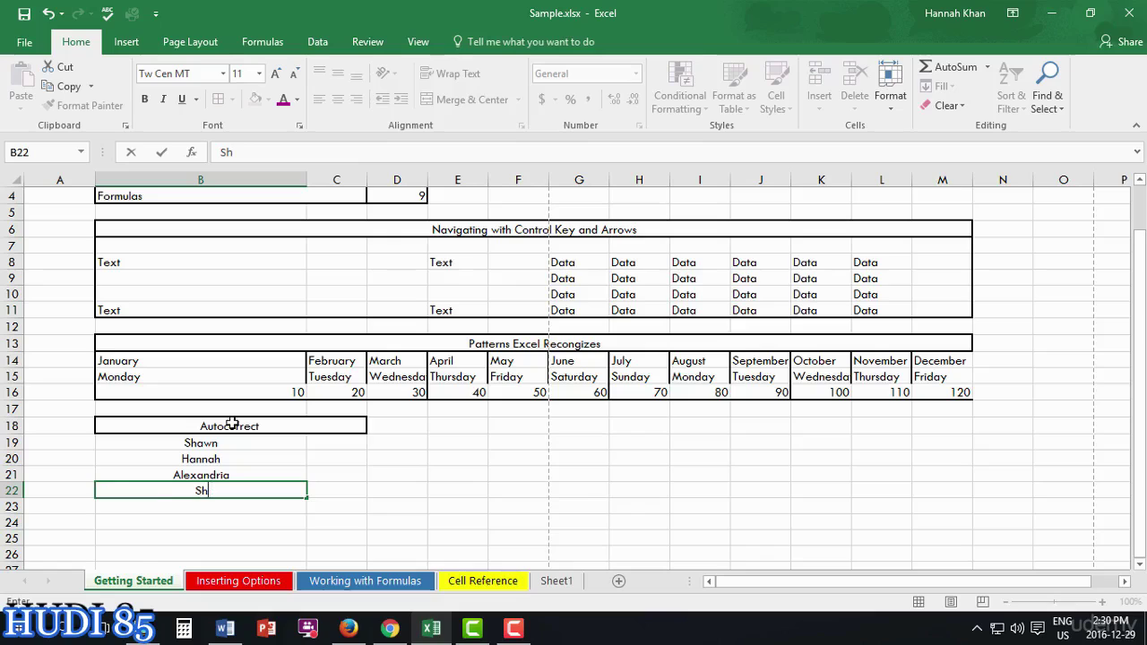
pyautogui.write('au')
pyautogui.write('n')
pyautogui.press('Return')
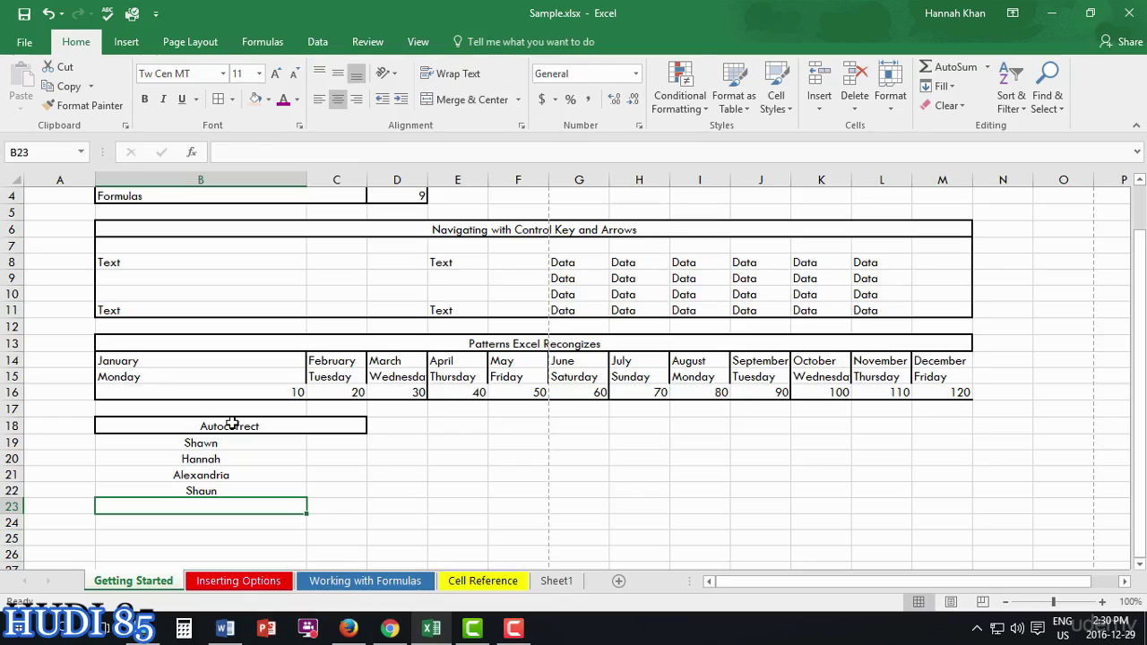
# - Enter a different first name in B23 that shares its first two letters with the B20 name, overriding the suggestion
pyautogui.press('F2')
pyautogui.write('Ha')
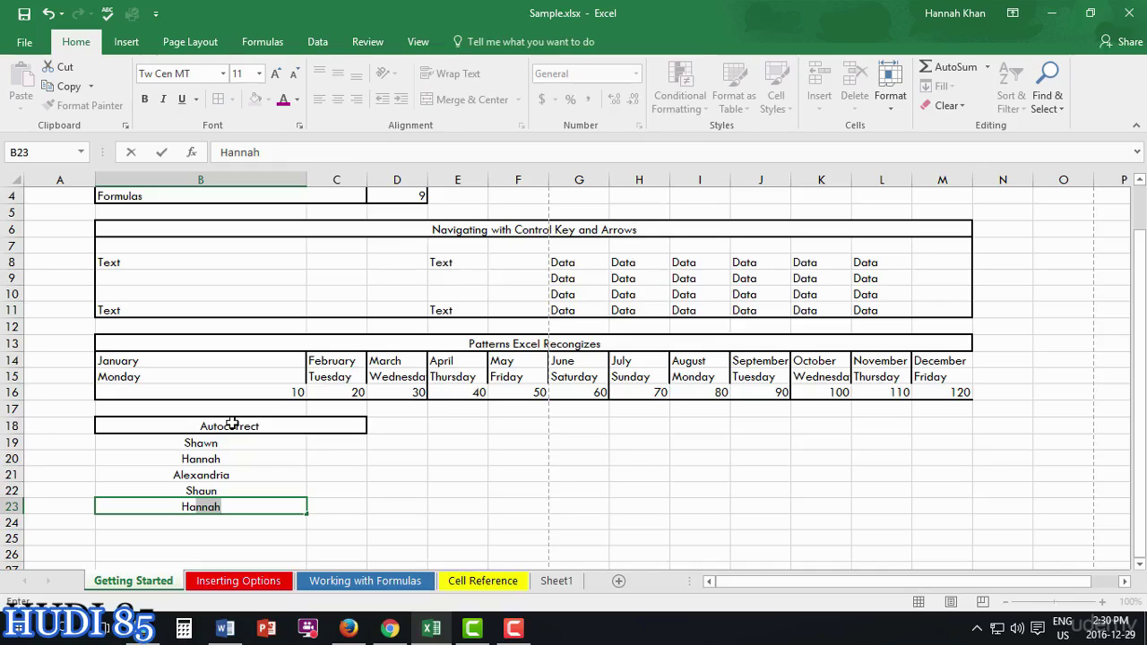
pyautogui.write('rry')
pyautogui.press('Return')
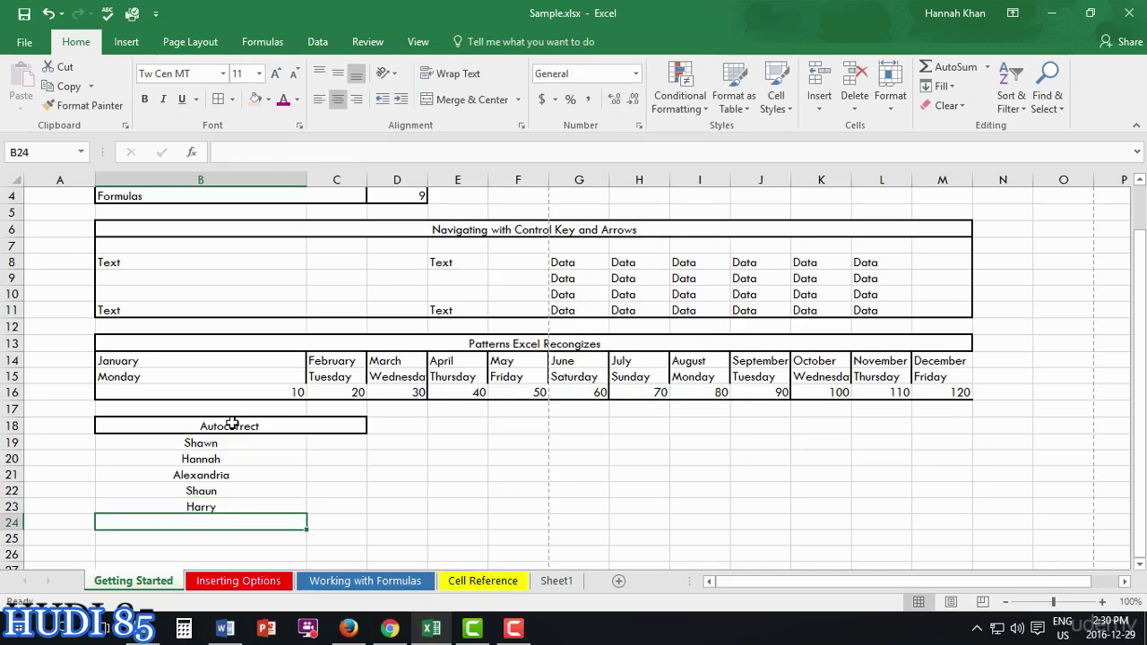
# - Enter the masculine form of the B21 first name in B24, overriding the suggested completion
pyautogui.write('Alexan')
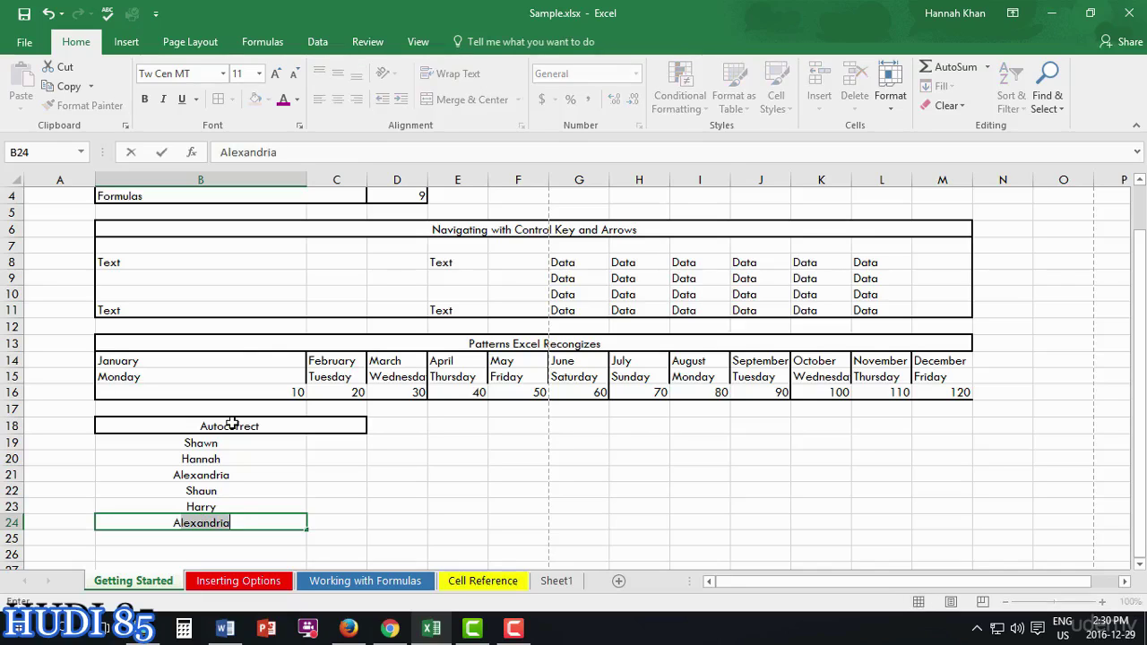
pyautogui.write('ex')
pyautogui.press('BackSpace')
pyautogui.press('BackSpace')
pyautogui.press('BackSpace')
pyautogui.press('BackSpace')
pyautogui.press('BackSpace')
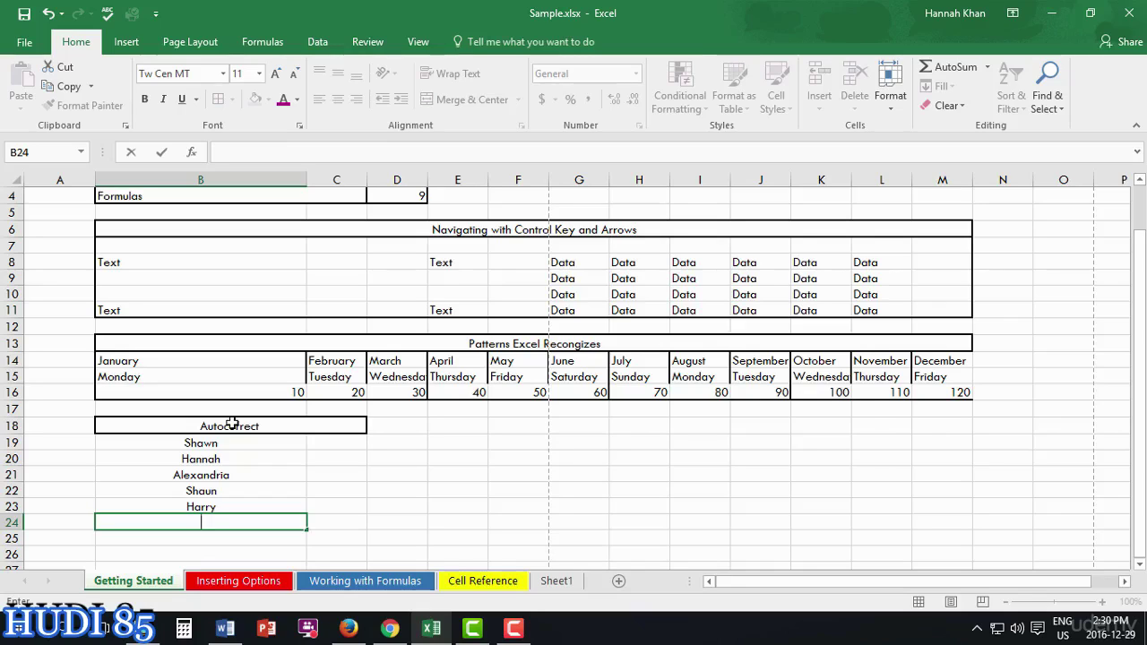
pyautogui.write('Alex')
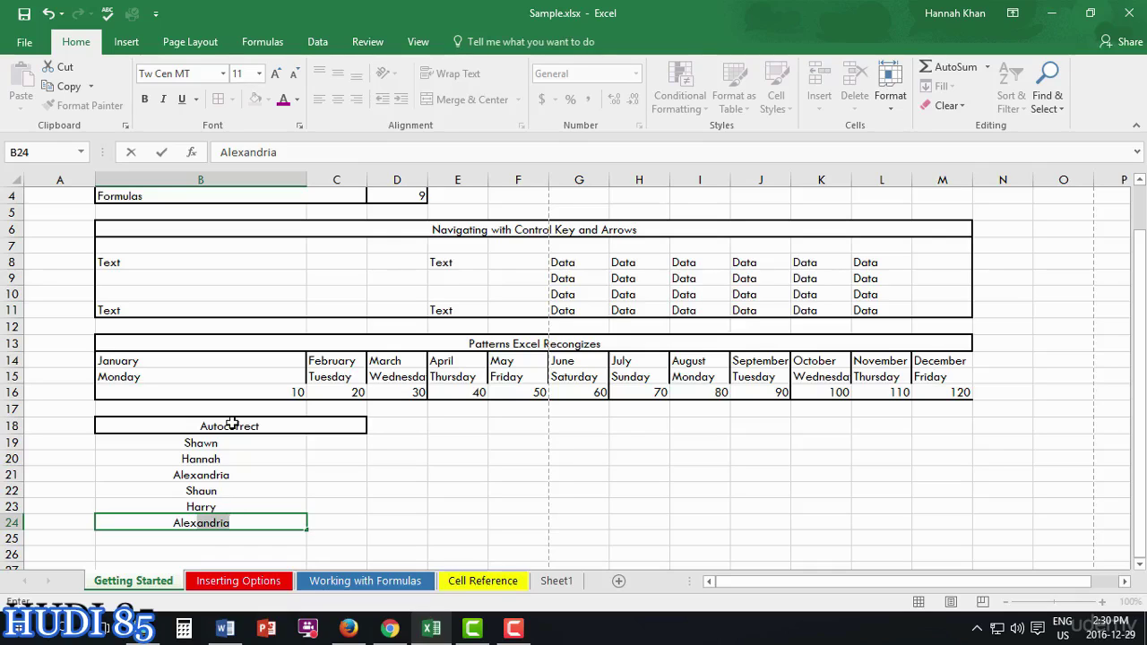
pyautogui.press('Delete')
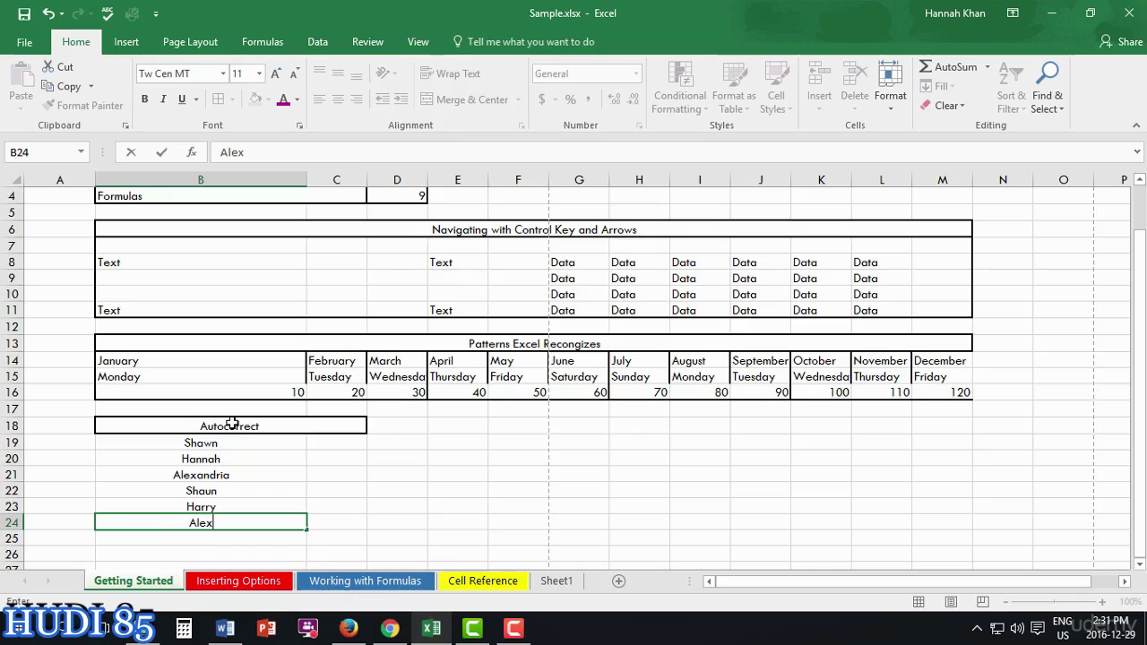
pyautogui.press('BackSpace')
pyautogui.press('BackSpace')
pyautogui.press('BackSpace')
pyautogui.press('BackSpace')
pyautogui.write('Al')
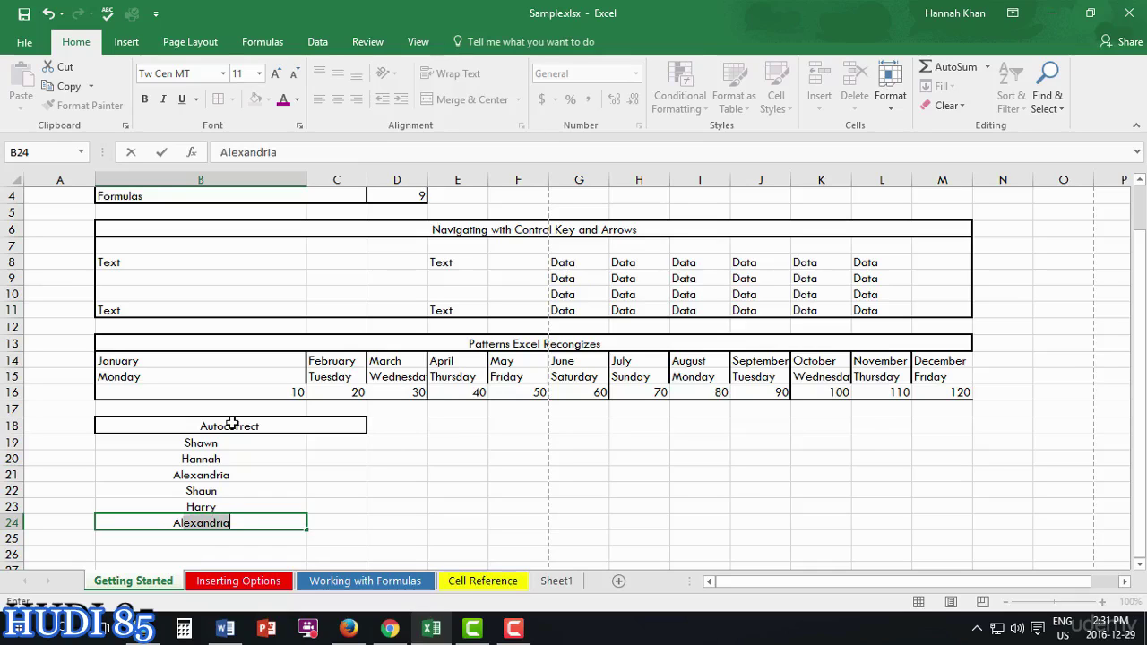
pyautogui.write('exander')
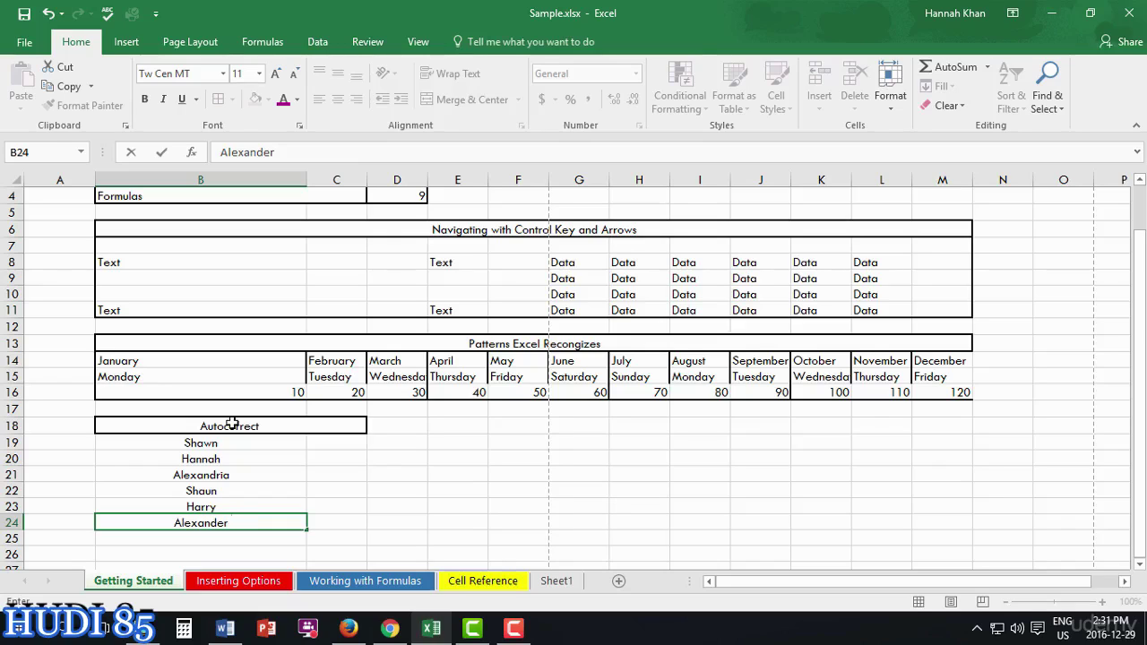
pyautogui.press('Return')
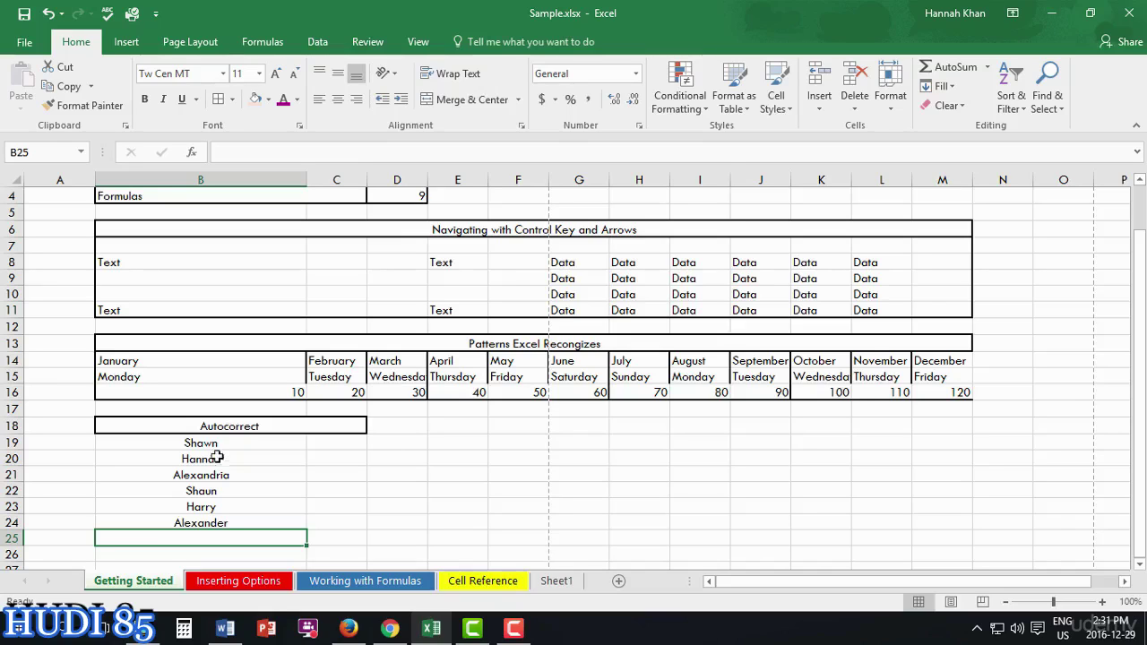
# - Enter the same first name as in B19 in cell B25
pyautogui.write('Sh')
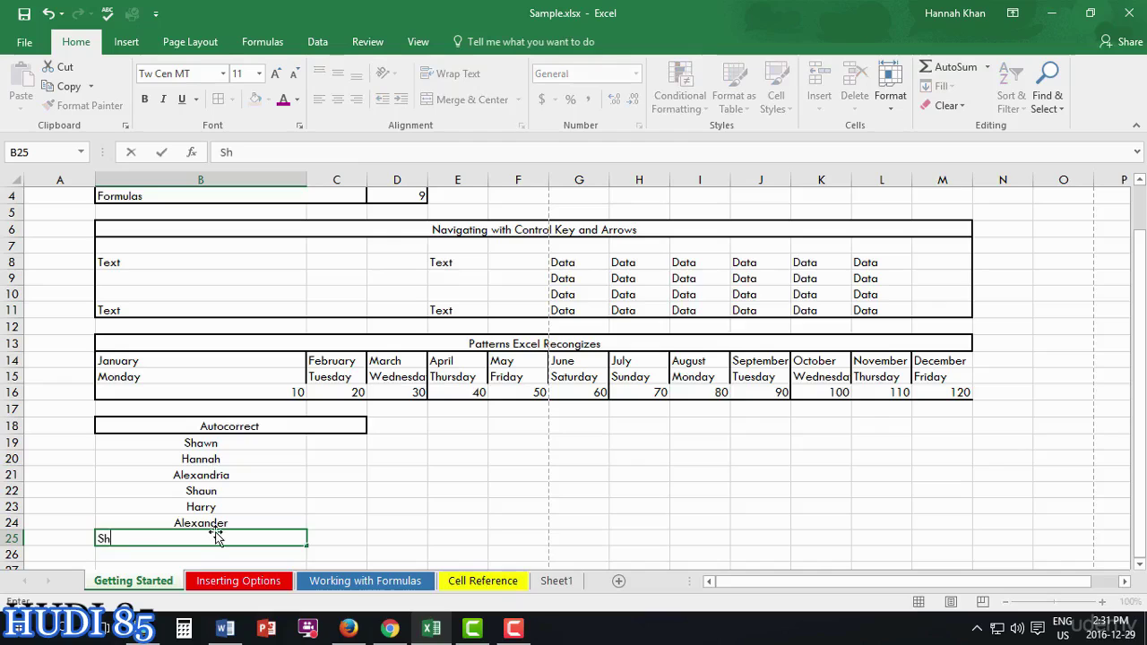
pyautogui.press('BackSpace')
pyautogui.press('BackSpace')
pyautogui.write('Shawn')
pyautogui.press('BackSpace')
pyautogui.press('BackSpace')
pyautogui.press('BackSpace')
pyautogui.press('BackSpace')
pyautogui.press('BackSpace')
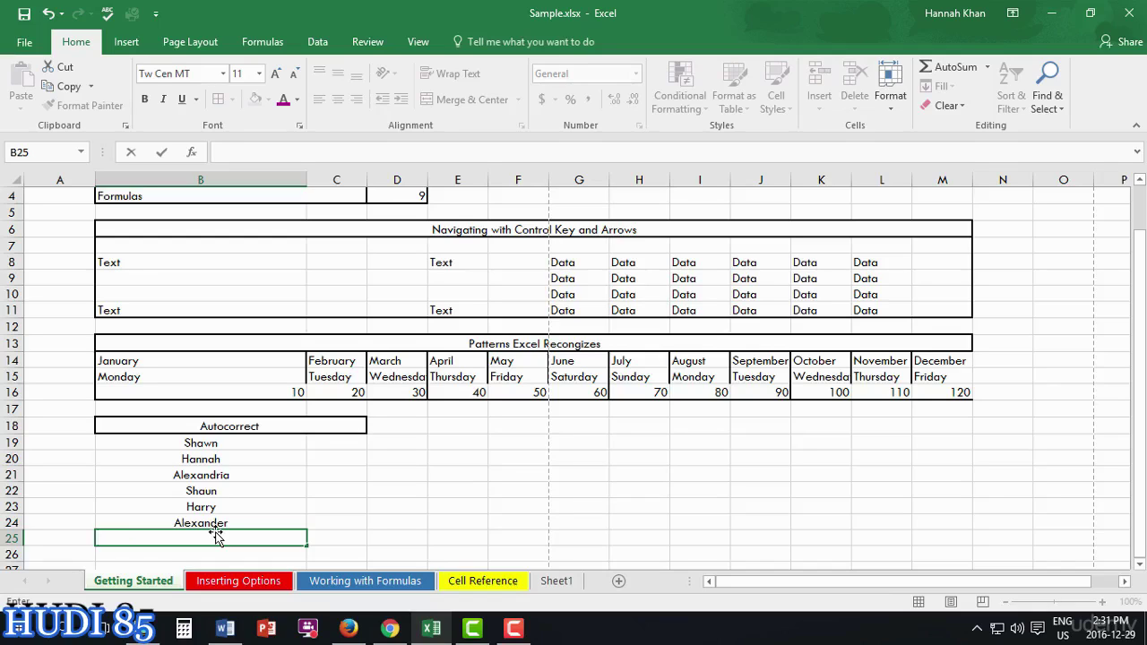
pyautogui.write('Shawn')
pyautogui.press('Return')
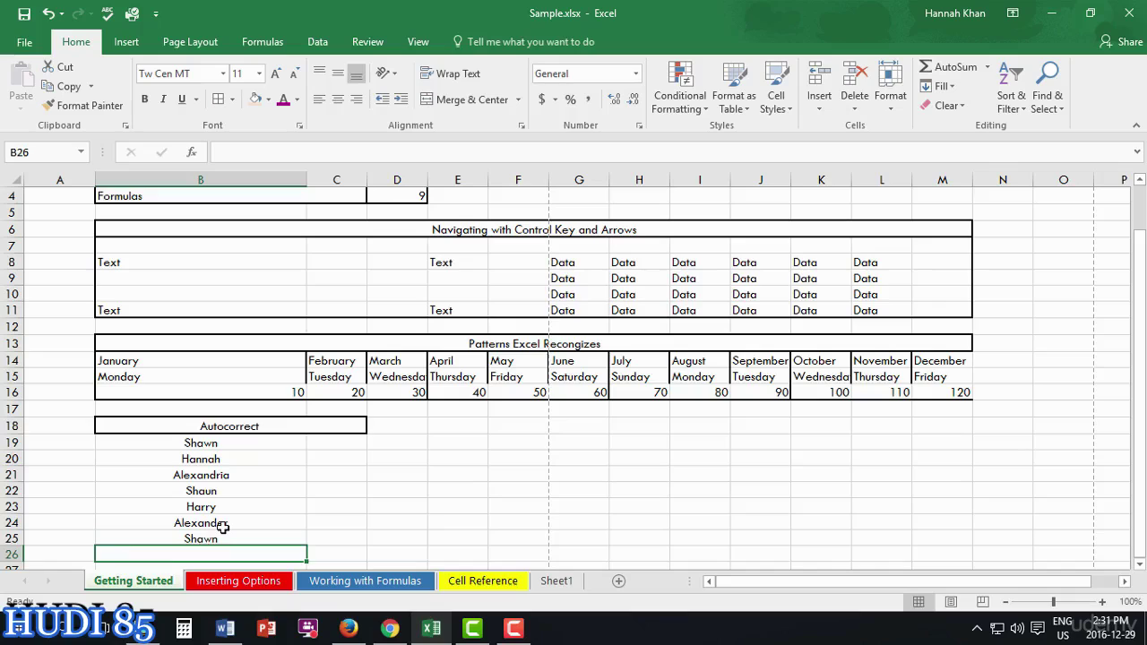
# - Enter the B21 first name without its second "a" in B26, and the B20 first name in B27
pyautogui.write('Alex')
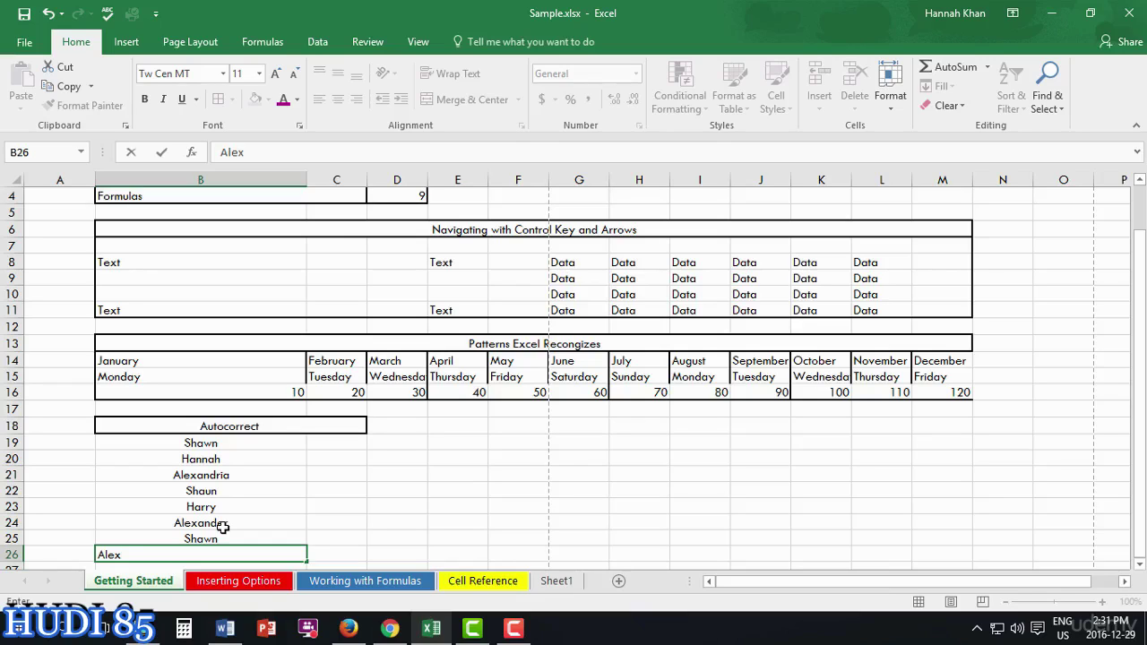
pyautogui.write('ander')
pyautogui.press('BackSpace')
pyautogui.press('BackSpace')
pyautogui.press('BackSpace')
pyautogui.press('BackSpace')
pyautogui.press('BackSpace')
pyautogui.write('ndria')
pyautogui.press('Return')
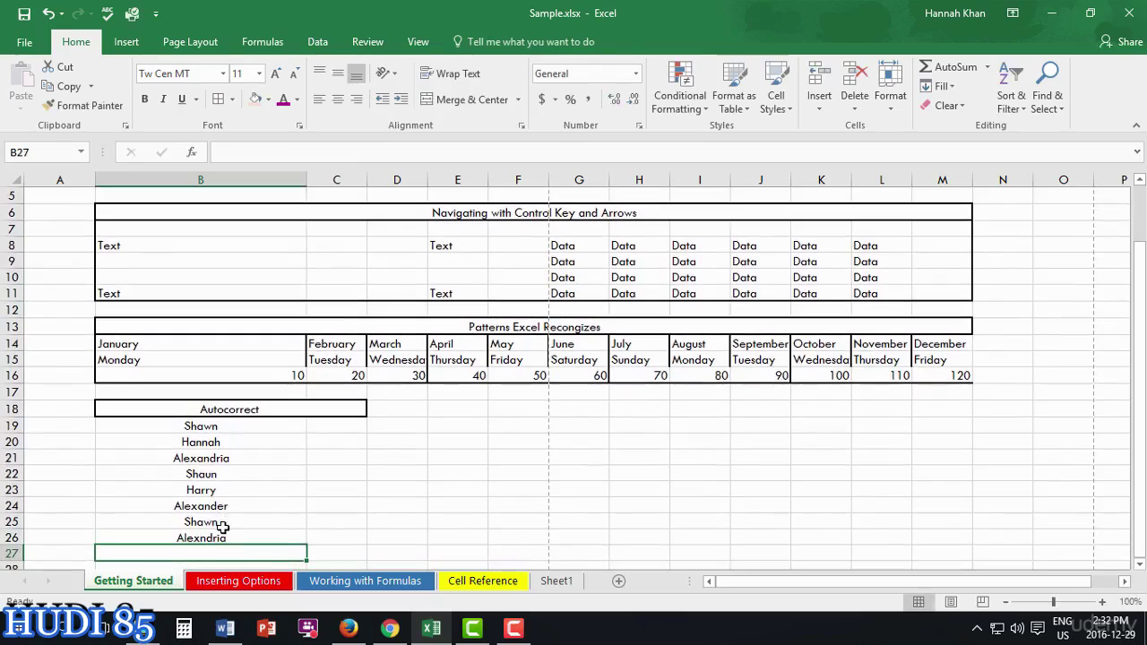
pyautogui.write('Han')
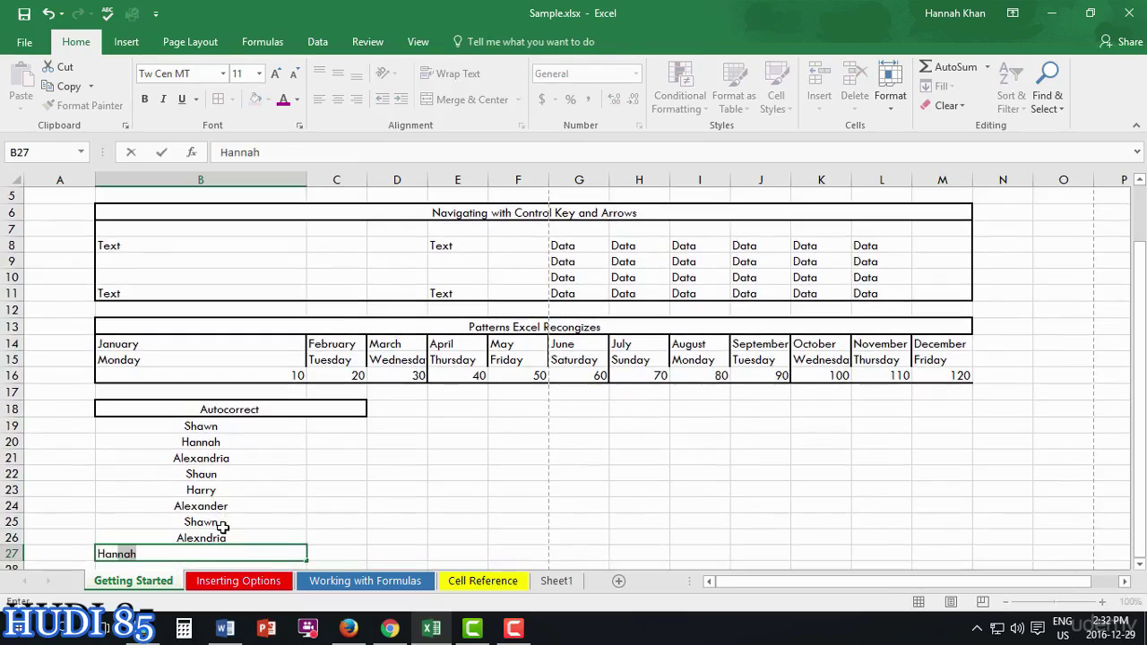
pyautogui.press('Return')
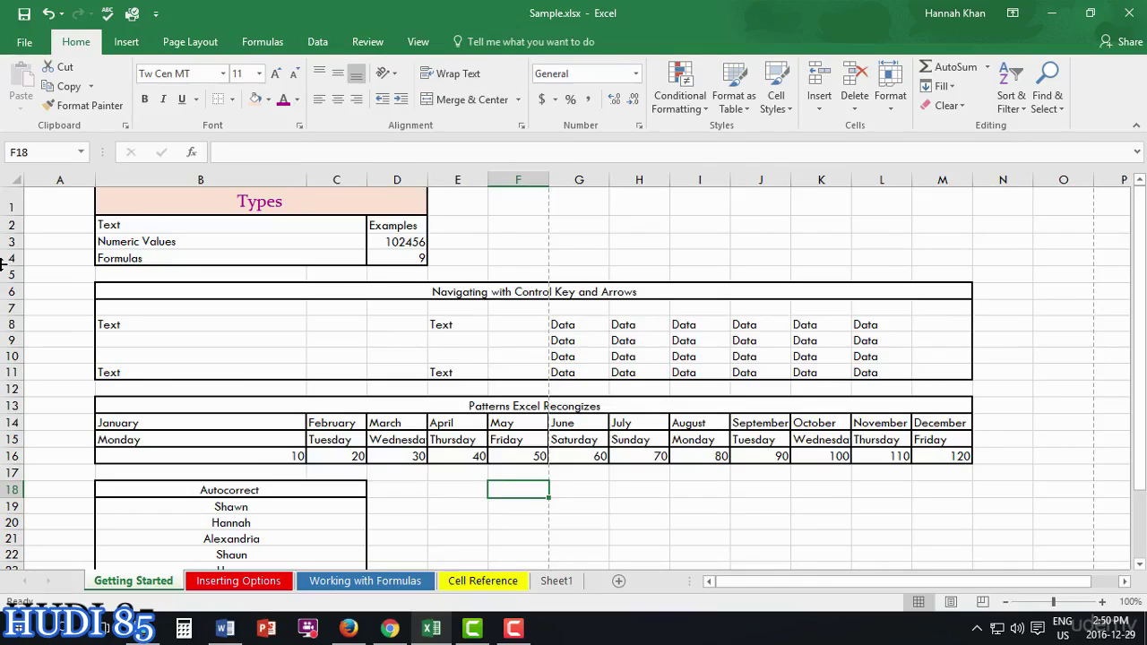
# - Apply the Title cell style to the Types, Navigating with Control Key and Arrows, Patterns Excel Recongizes and Autocorrect headings together
pyautogui.click(241, 207)
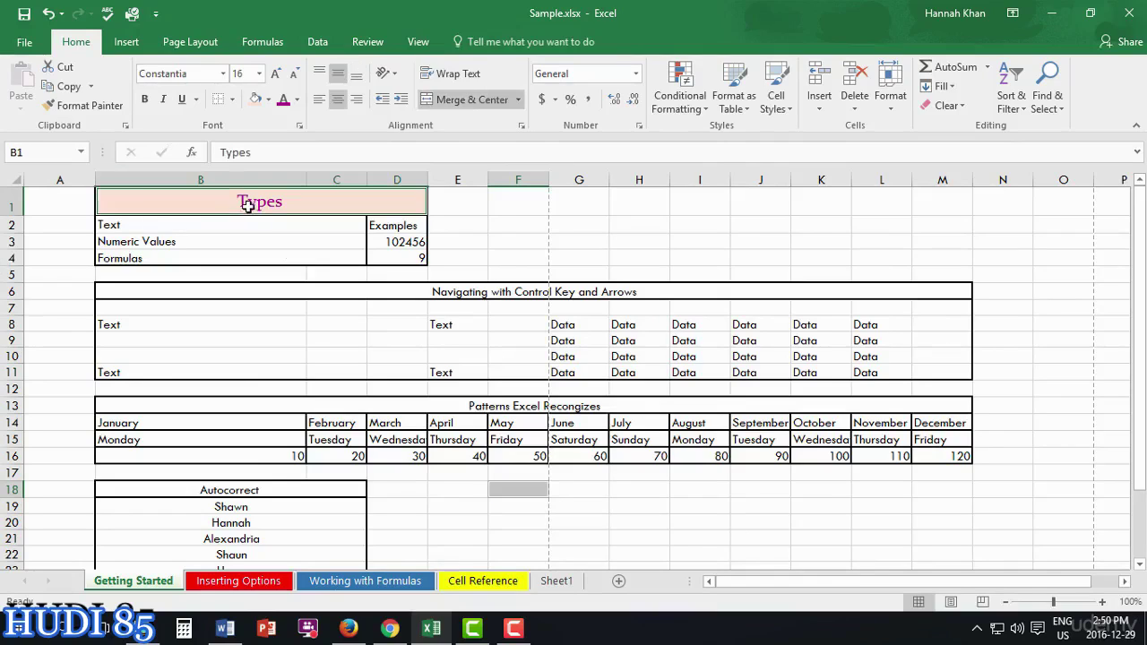
pyautogui.keyDown('ctrl'); pyautogui.click(359, 293); pyautogui.keyUp('ctrl')
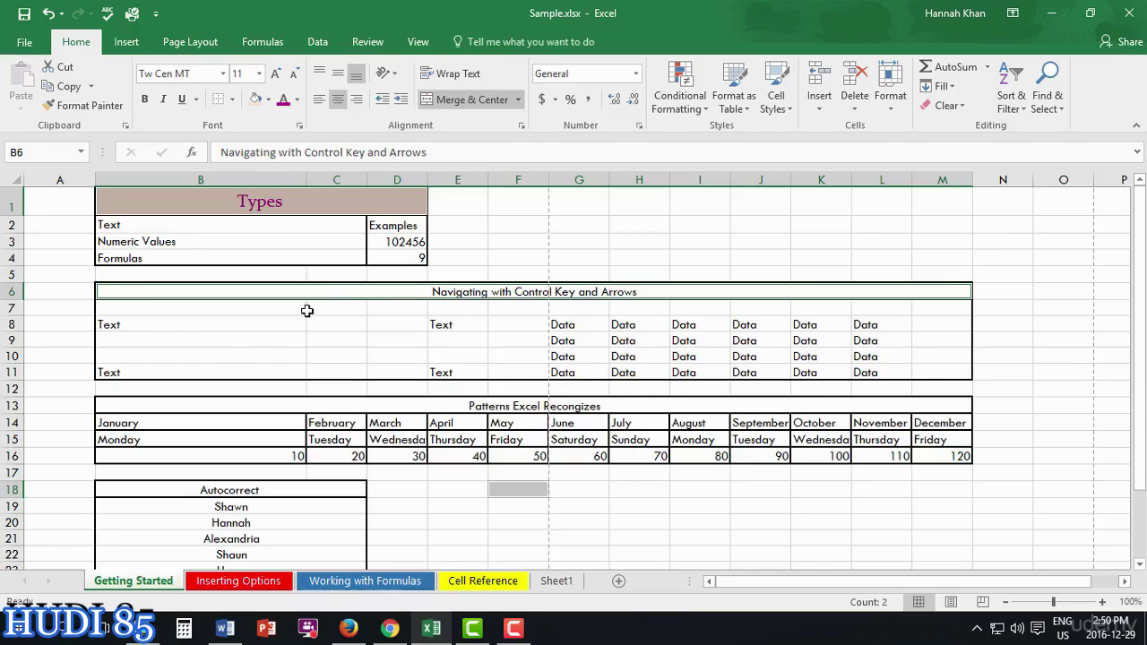
pyautogui.keyDown('ctrl'); pyautogui.click(390, 411); pyautogui.keyUp('ctrl')
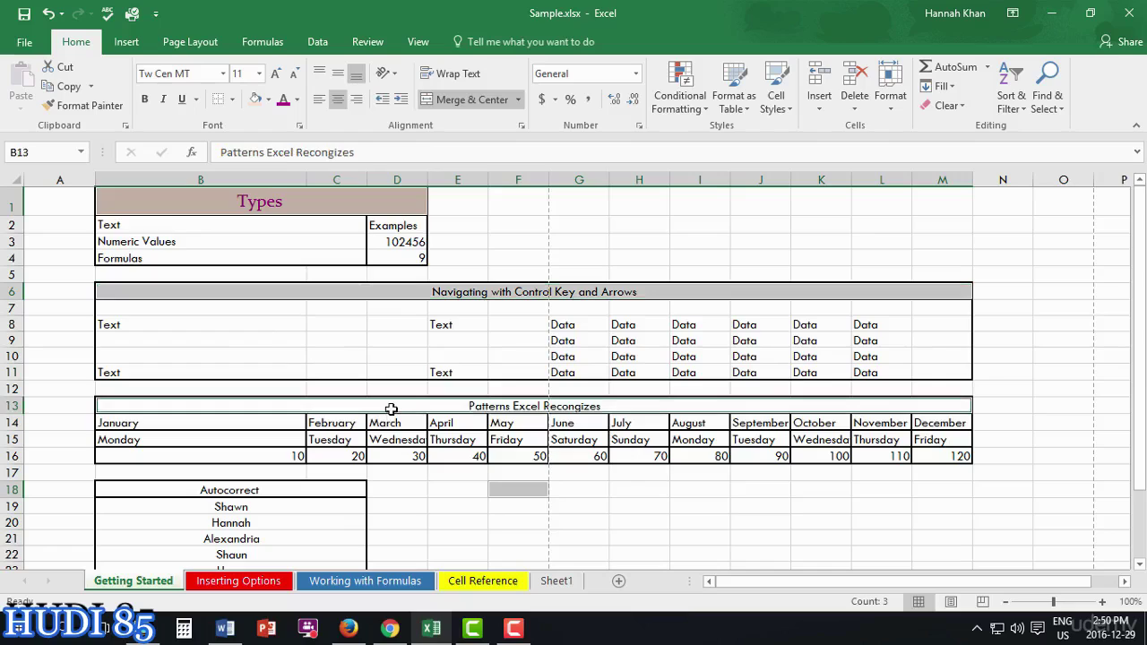
pyautogui.keyDown('ctrl'); pyautogui.click(304, 490); pyautogui.keyUp('ctrl')
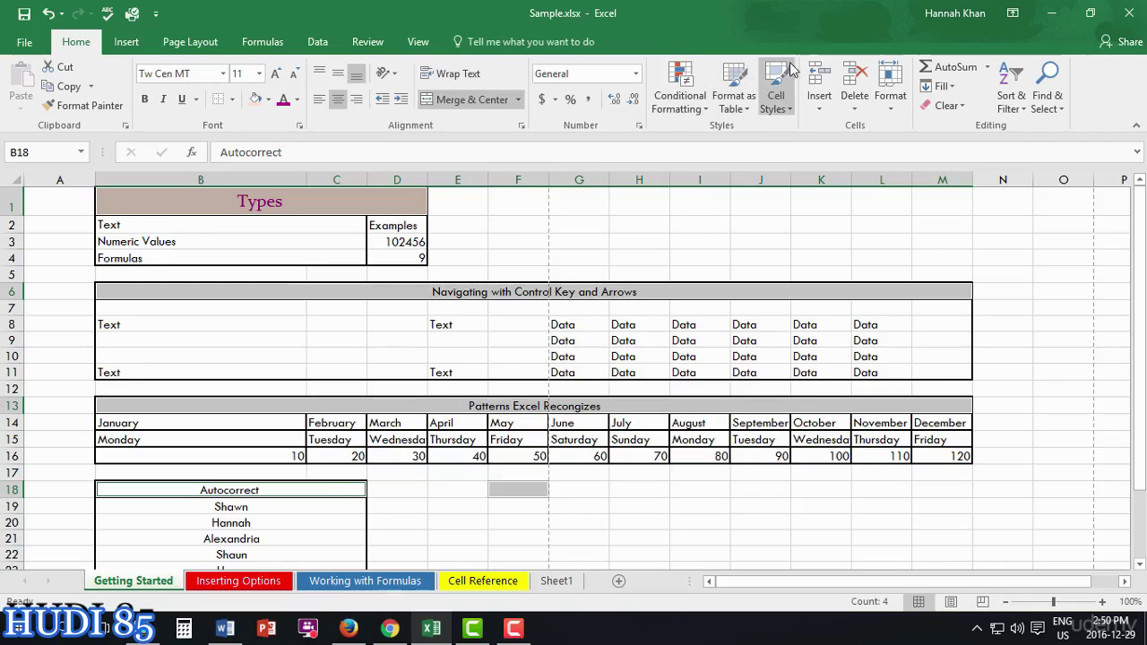
pyautogui.click(787, 113)
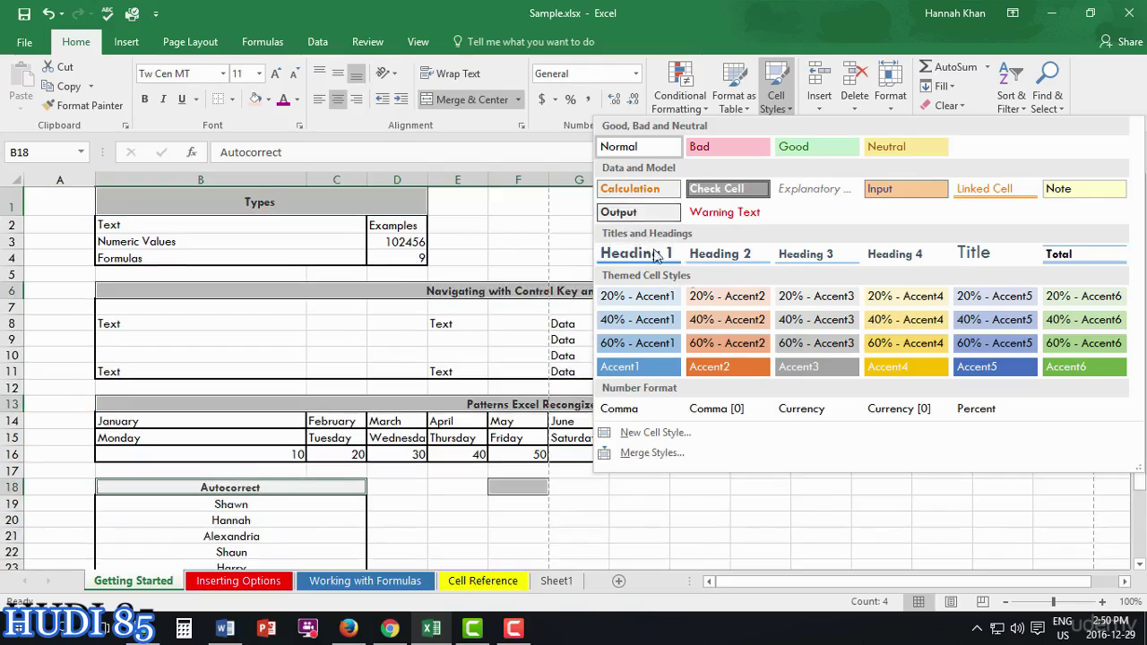
pyautogui.click(976, 256)
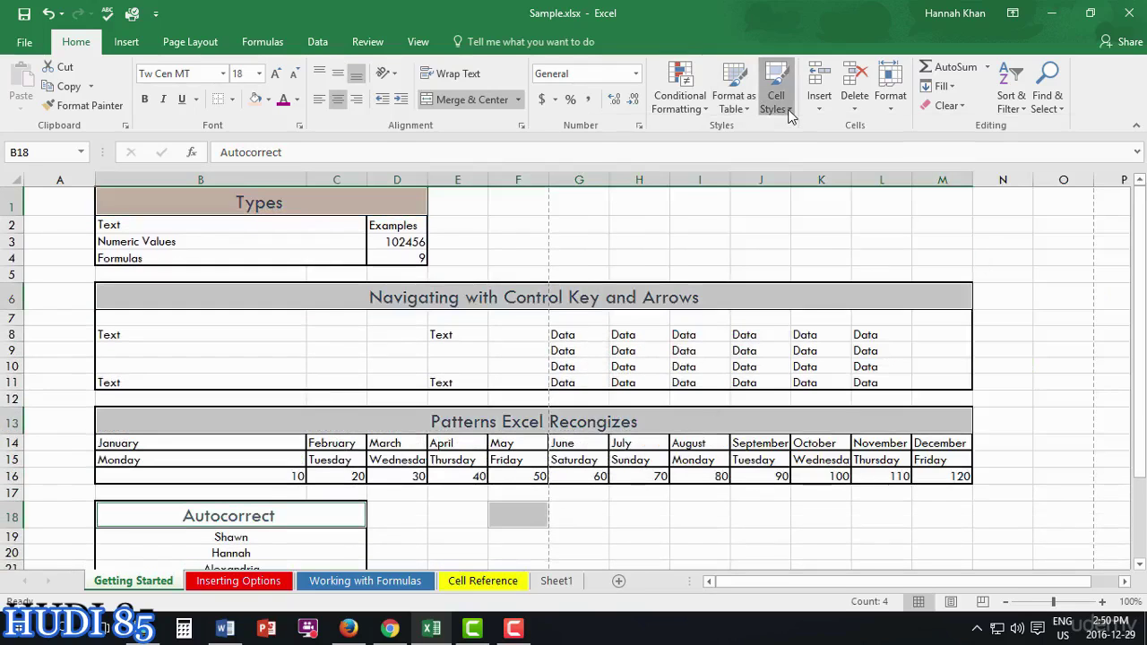
# - Restyle the selected section headings with the Accent5 cell style, and clear the stray blue fill from cell F18
pyautogui.click(781, 103)
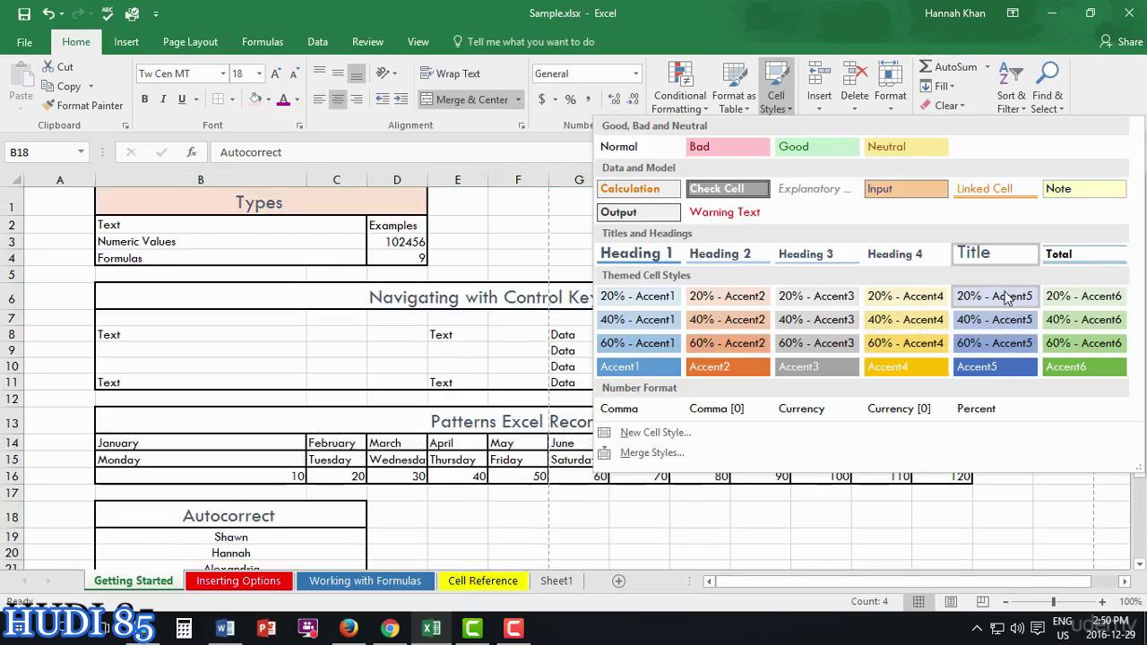
pyautogui.click(982, 368)
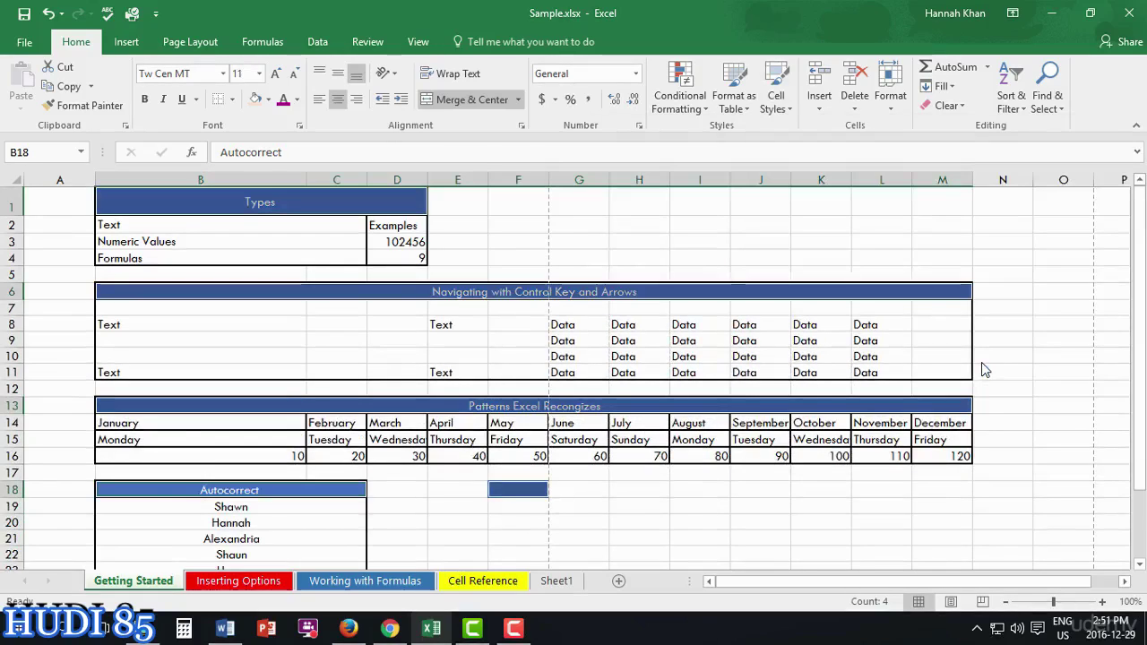
pyautogui.click(528, 488)
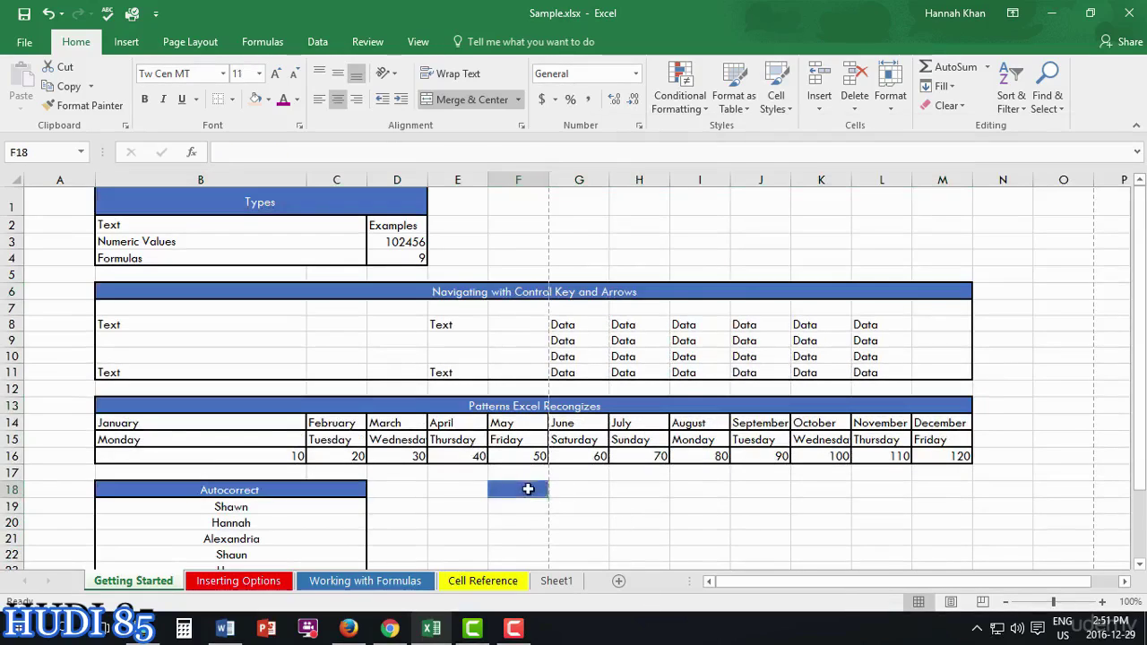
pyautogui.press('Right')
pyautogui.press('Right')
pyautogui.press('Down')
pyautogui.press('Down')
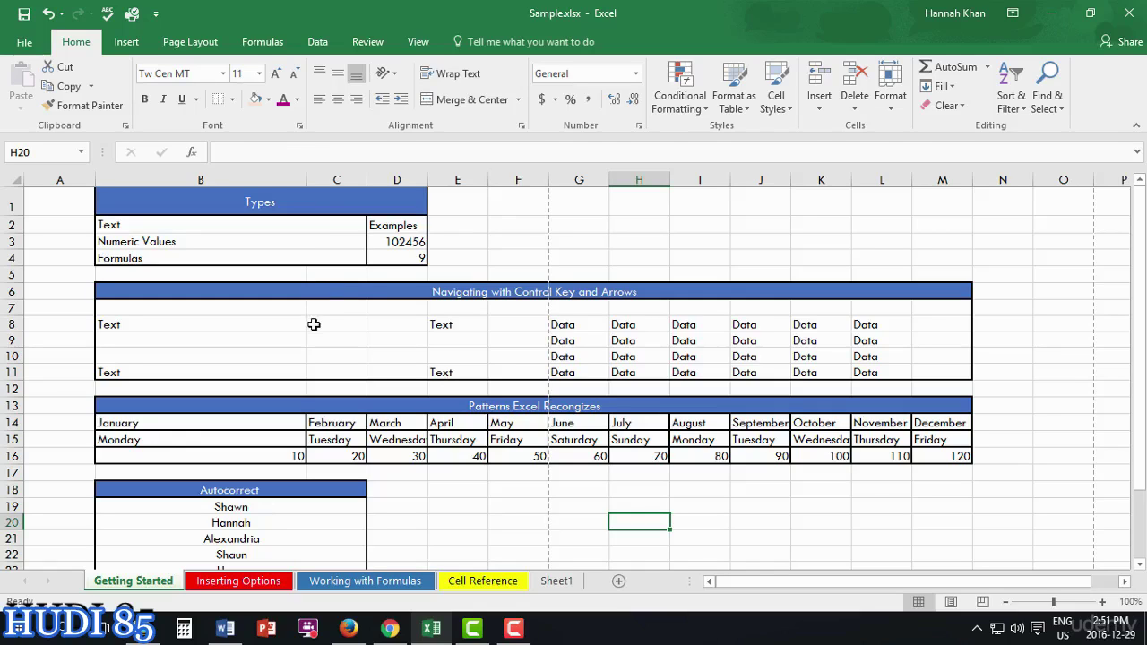
# - Apply the 40% - Accent5 cell style to B2:C4, B14:B16, B19:C21 and the navigation block B7:M11 together
pyautogui.moveTo(279, 222); pyautogui.dragTo(274, 258)
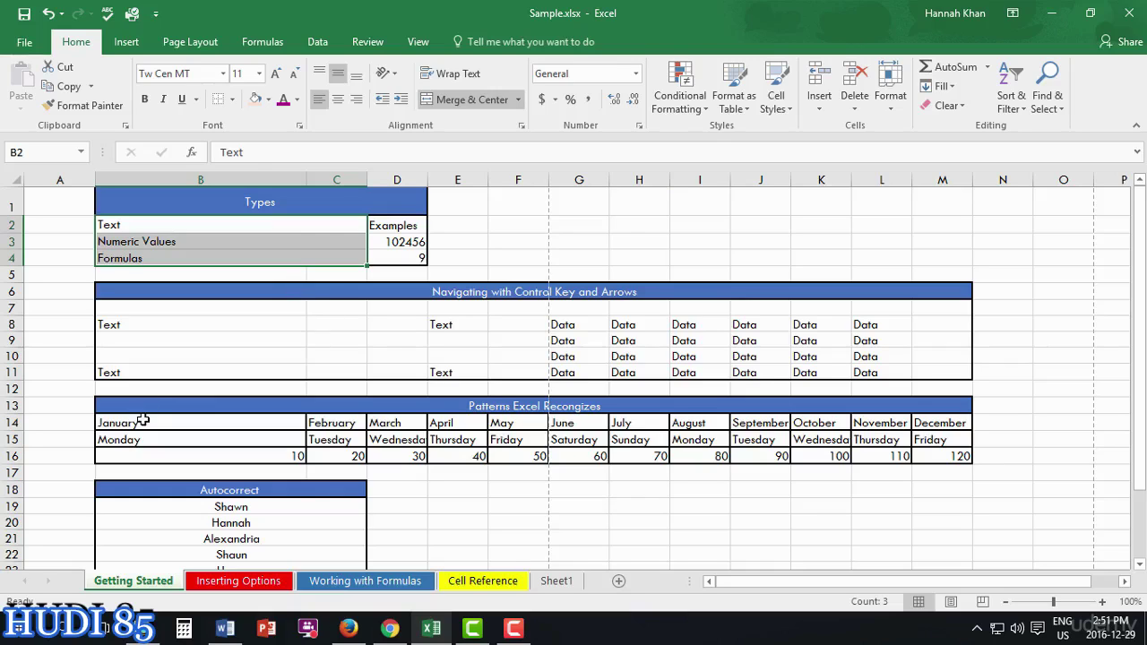
pyautogui.moveTo(140, 417); pyautogui.dragTo(140, 453)
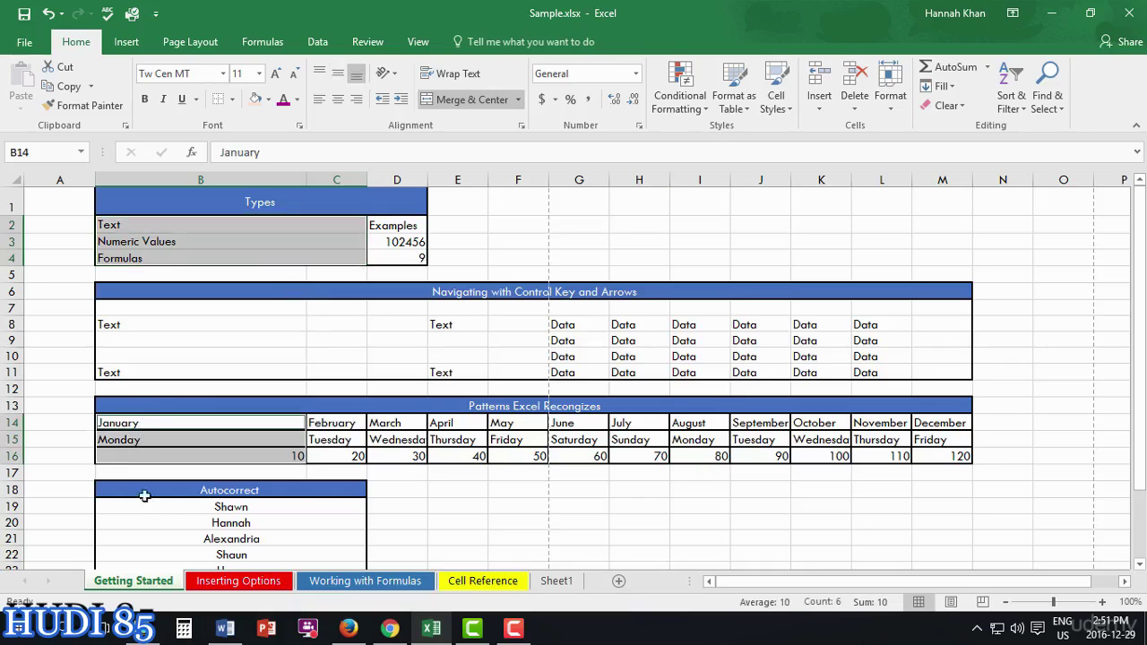
pyautogui.moveTo(191, 507); pyautogui.dragTo(198, 538)
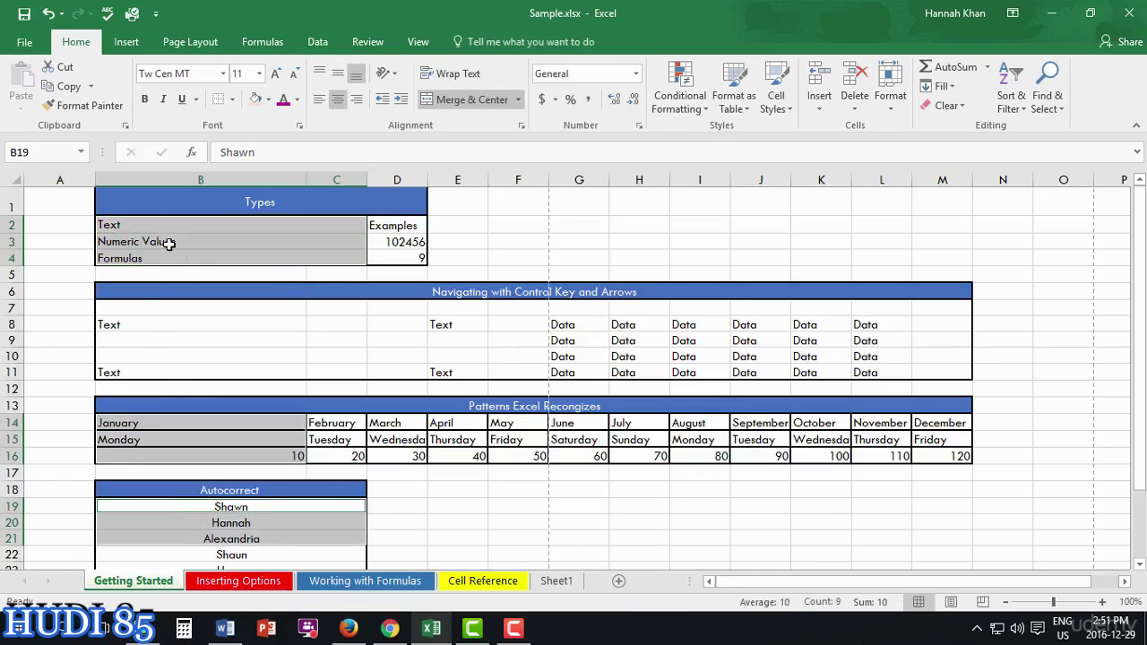
pyautogui.click(182, 311)
pyautogui.moveTo(184, 316); pyautogui.dragTo(969, 371)
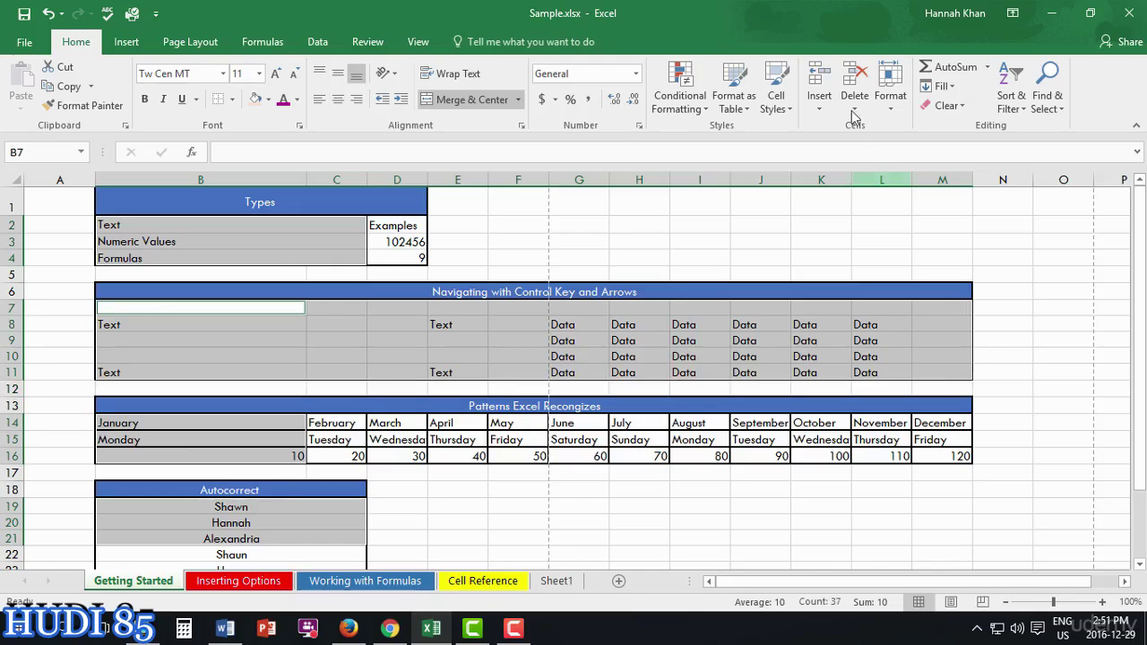
pyautogui.click(776, 90)
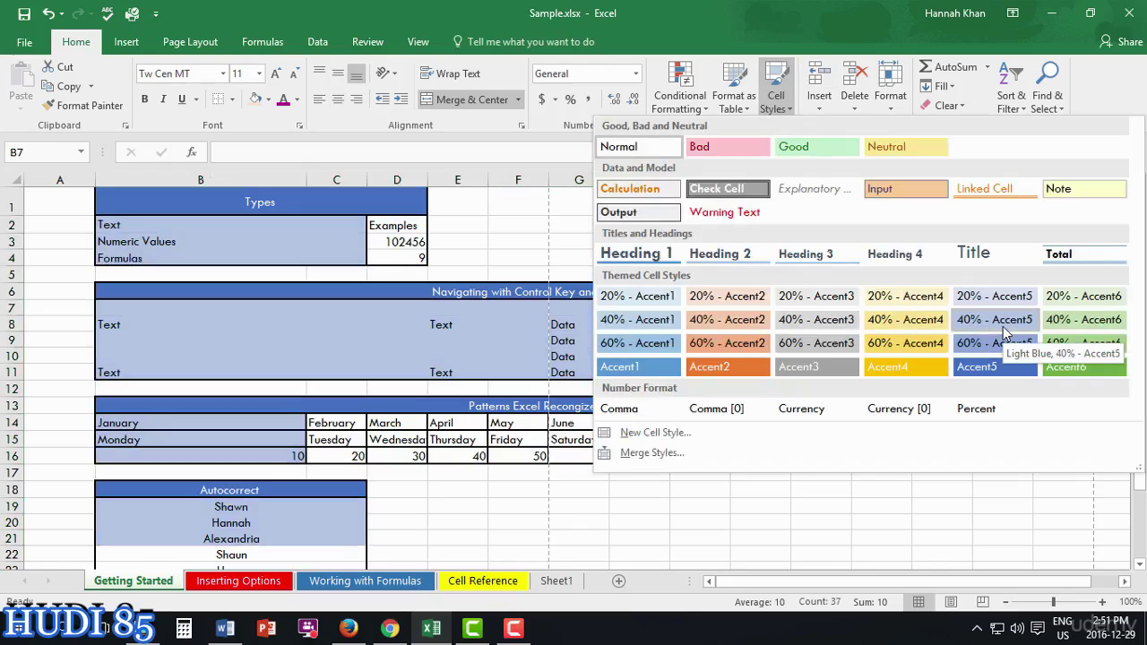
pyautogui.click(1003, 333)
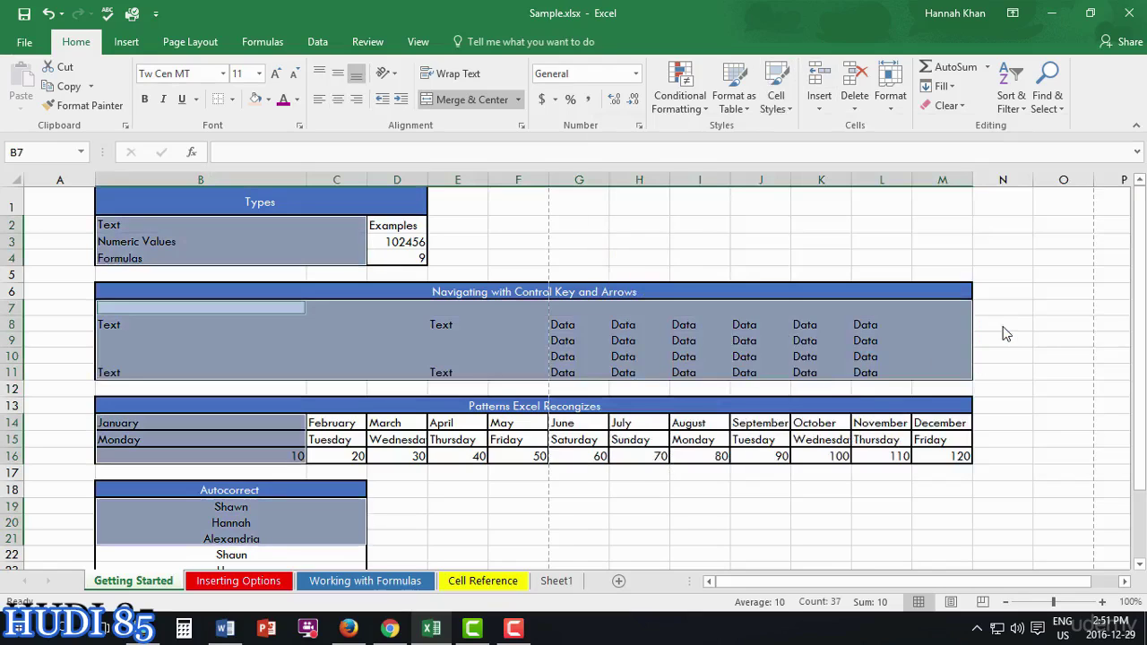
pyautogui.click(1070, 305)
# - Apply the 40% - Accent3 cell style to D2:D4, C14:M16 and the remaining Autocorrect names in rows 22 to 27
pyautogui.moveTo(405, 227)
pyautogui.mouseDown()
pyautogui.moveTo(415, 259)
pyautogui.moveTo(407, 224)
pyautogui.mouseUp()
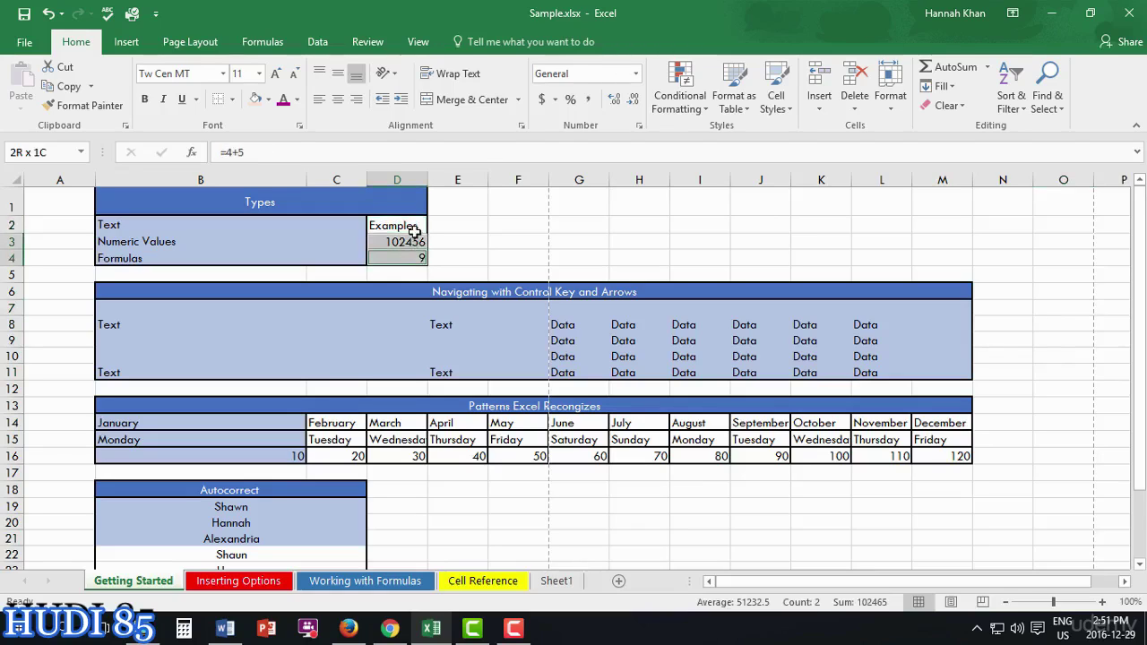
pyautogui.moveTo(331, 417); pyautogui.dragTo(936, 455)
pyautogui.scroll(-2, 268, 488)
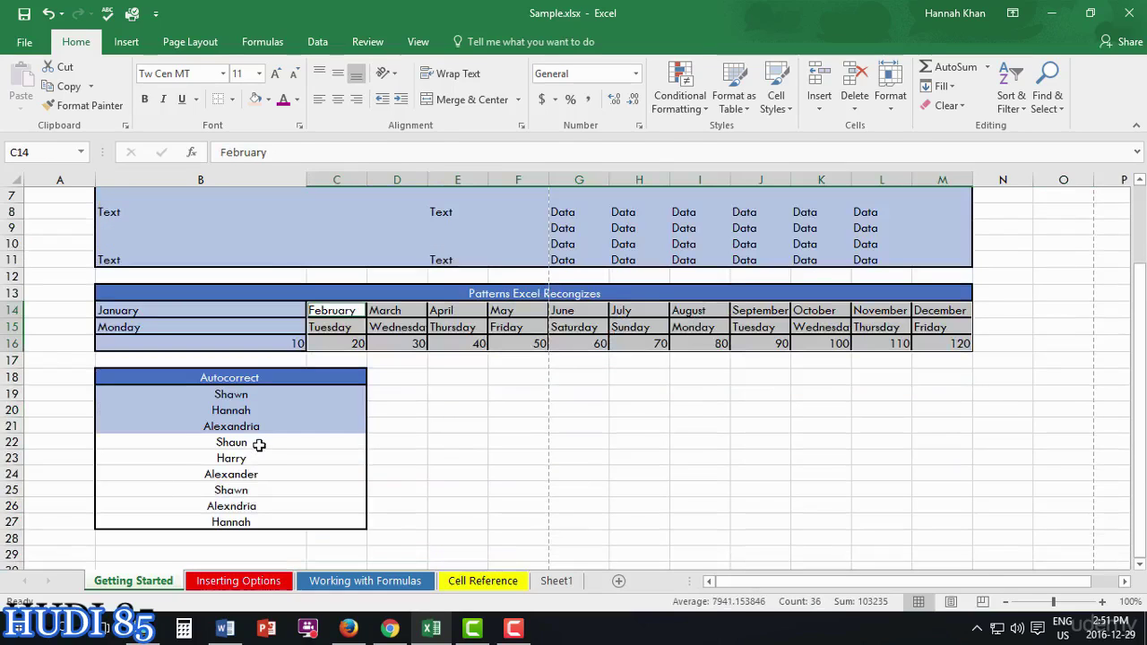
pyautogui.moveTo(259, 442); pyautogui.dragTo(250, 521)
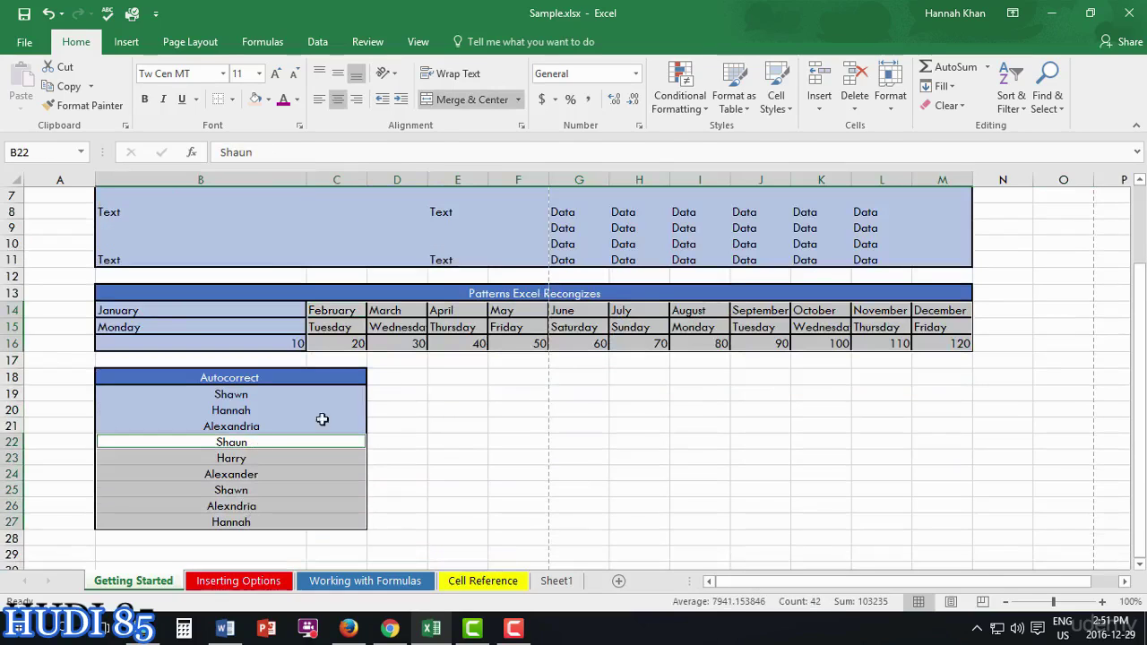
pyautogui.scroll(2, 560, 325)
pyautogui.click(784, 107)
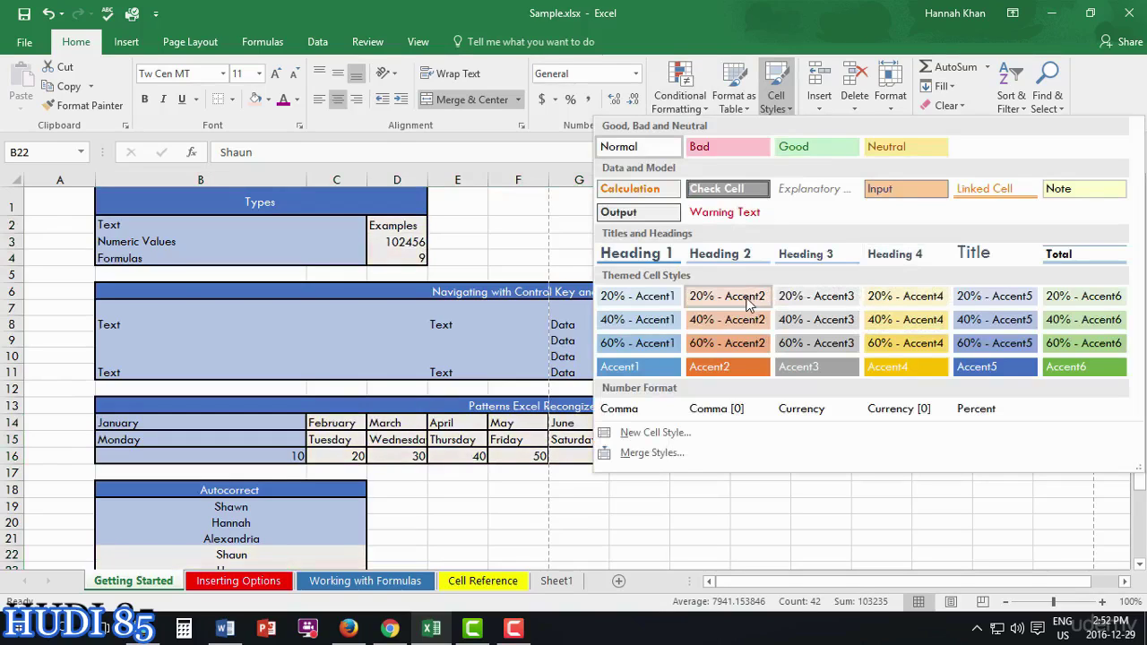
pyautogui.click(820, 330)
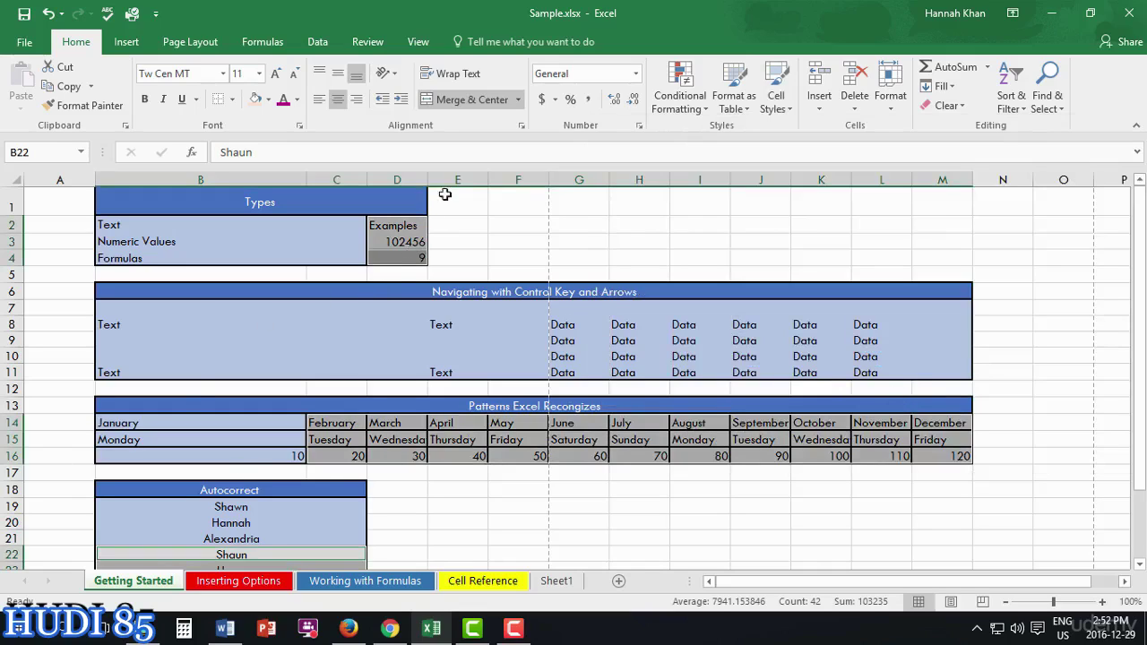
# - Insert a sheet row at cell D5, and undo the insertion
pyautogui.click(411, 275)
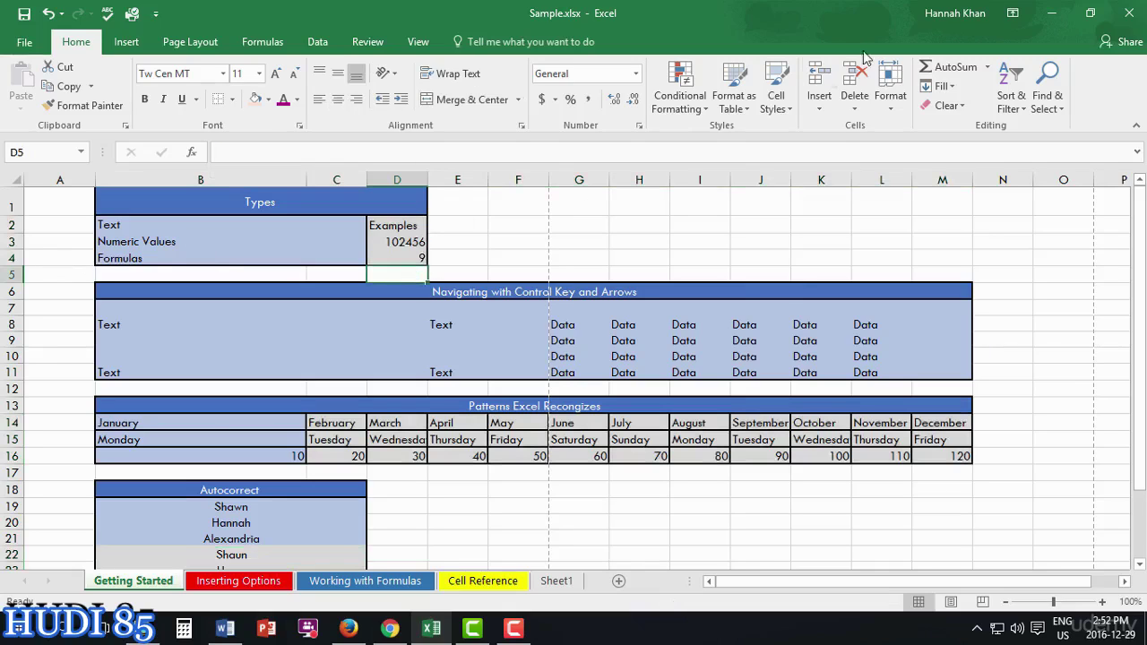
pyautogui.click(820, 106)
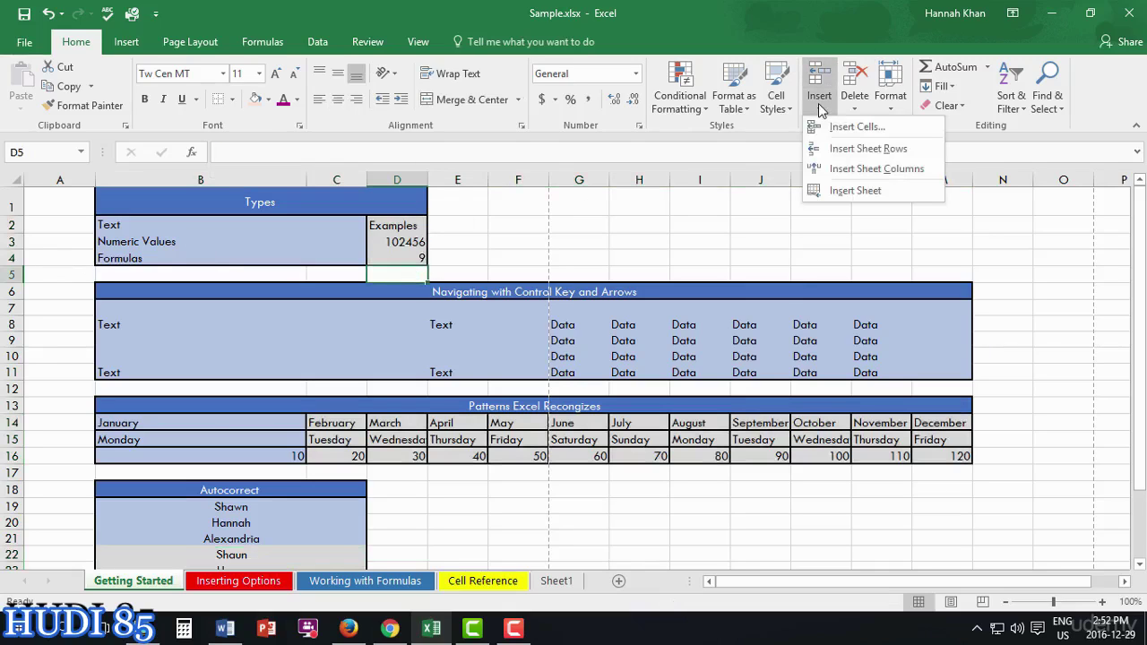
pyautogui.click(855, 158)
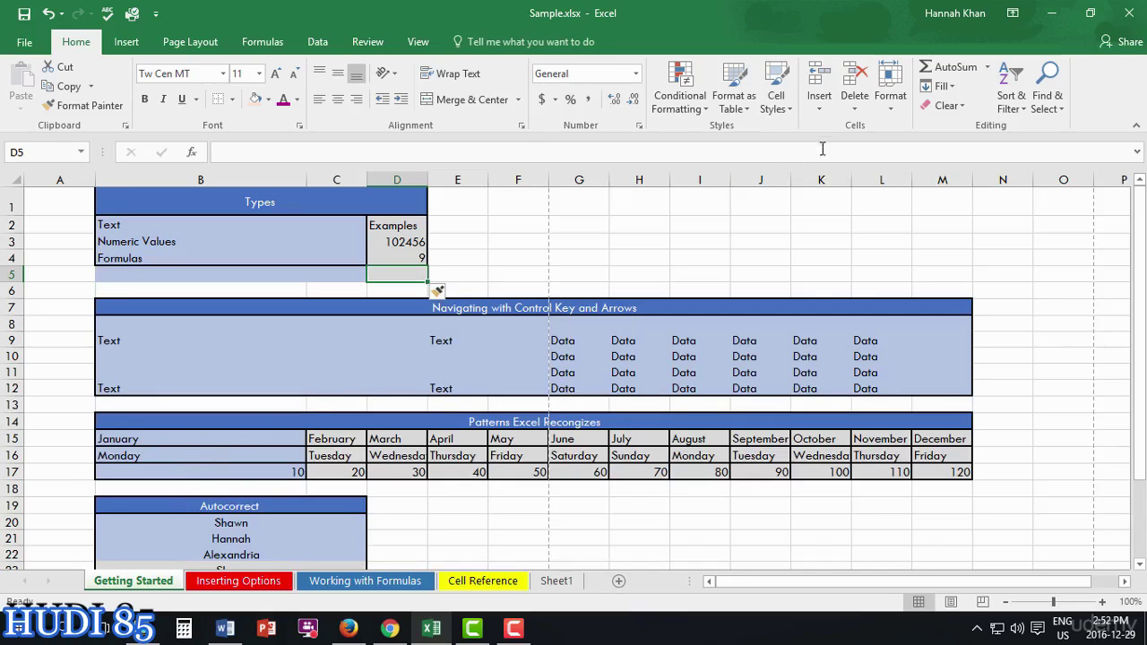
pyautogui.click(820, 106)
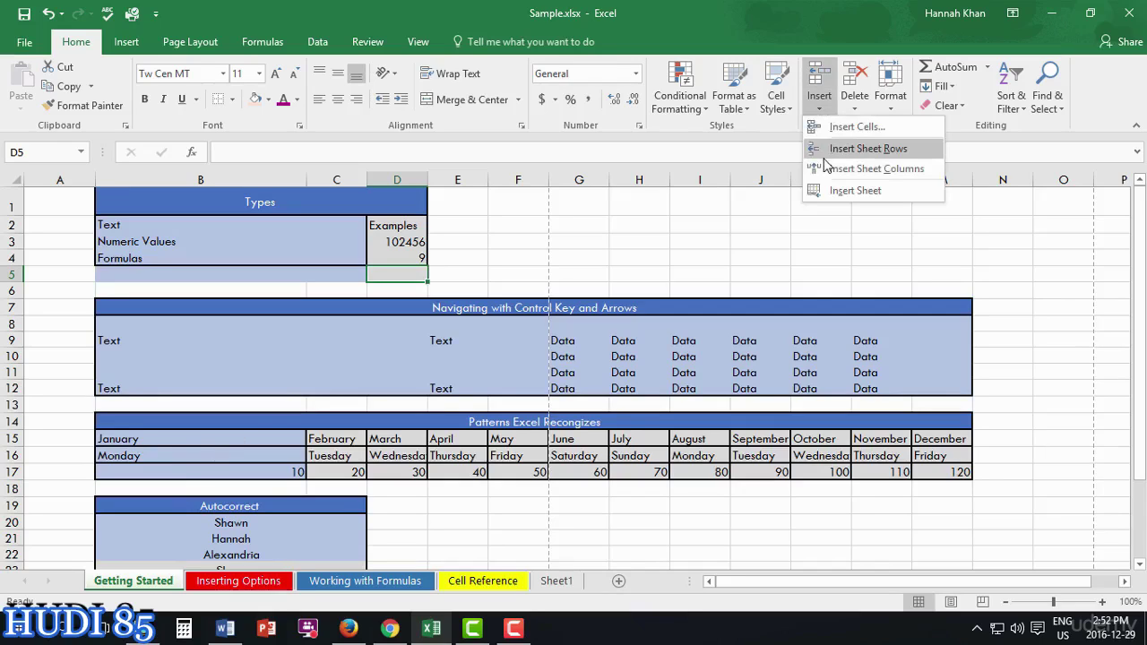
pyautogui.click(723, 251)
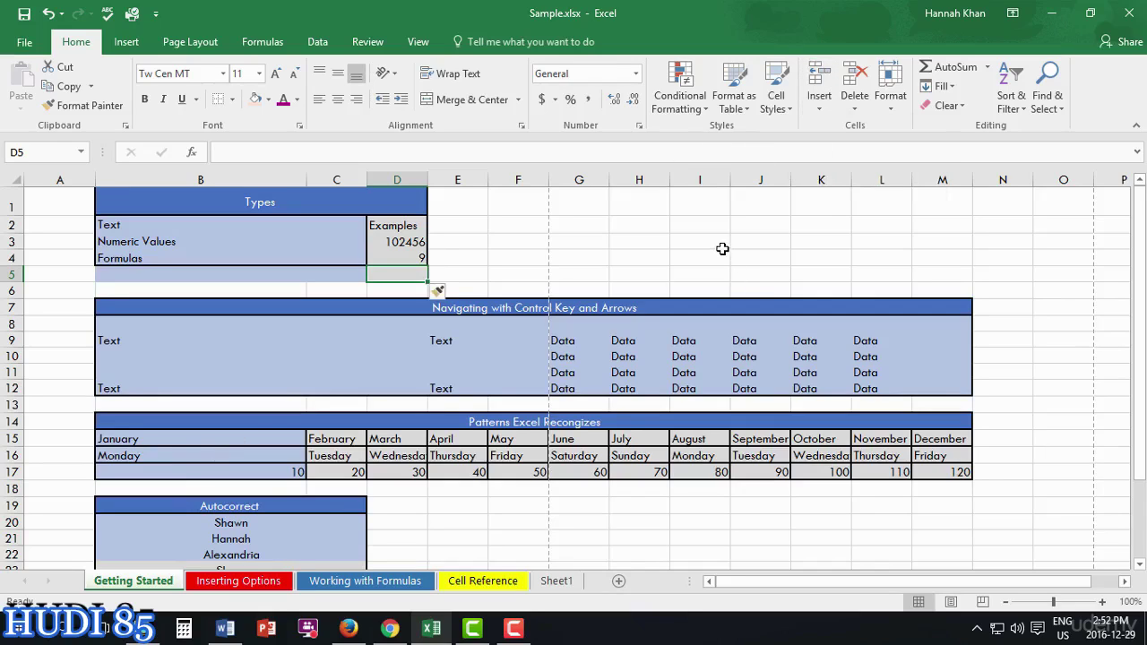
pyautogui.hotkey('ctrl', 'z')
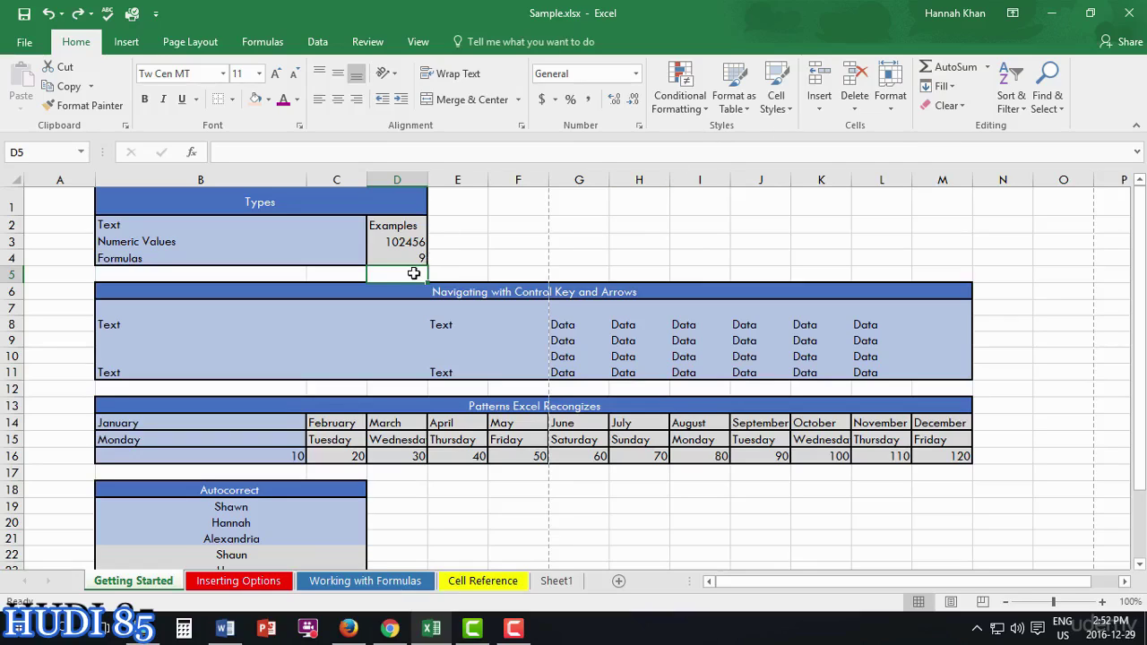
# - Insert a sheet column at cell D5, and undo the insertion
pyautogui.click(819, 106)
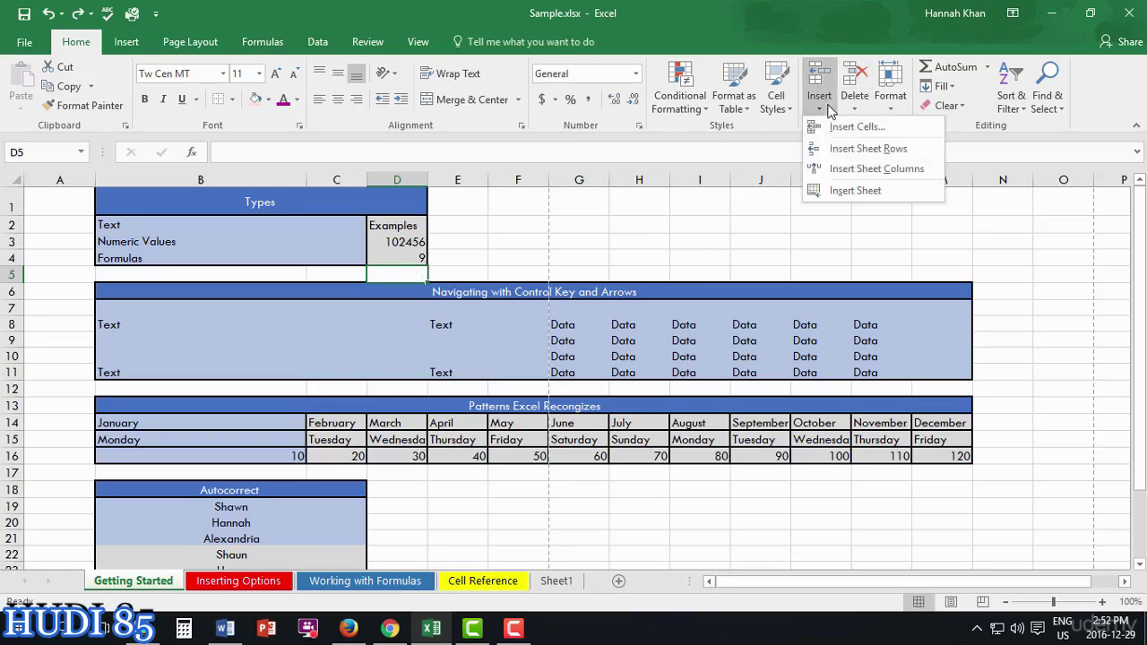
pyautogui.click(849, 170)
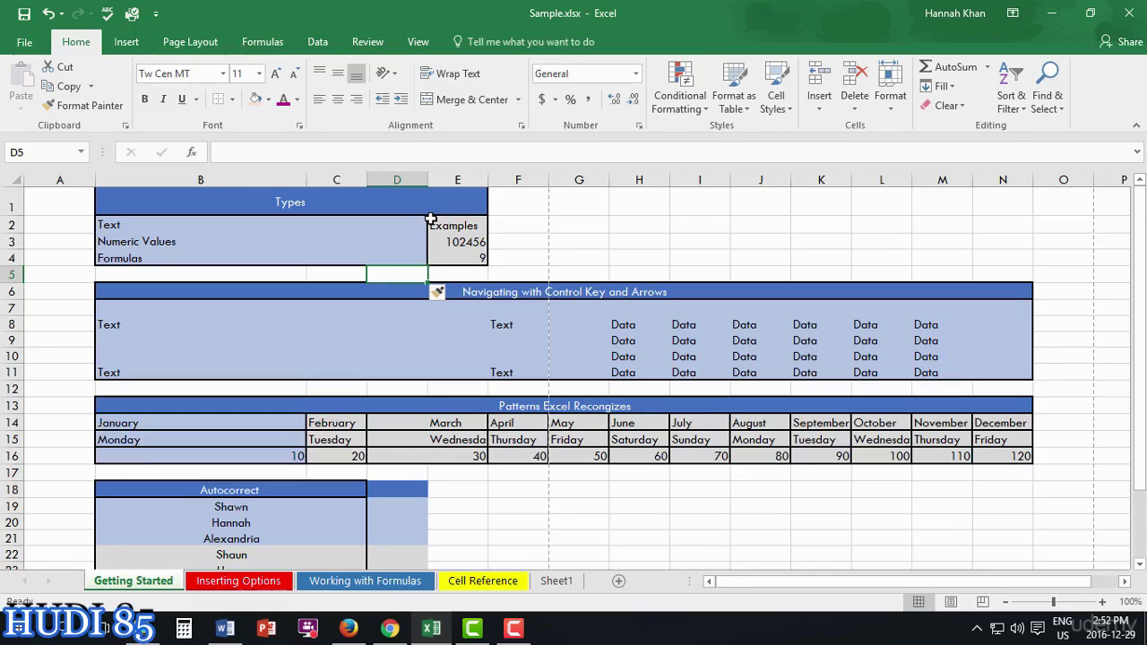
pyautogui.hotkey('ctrl', 'z')
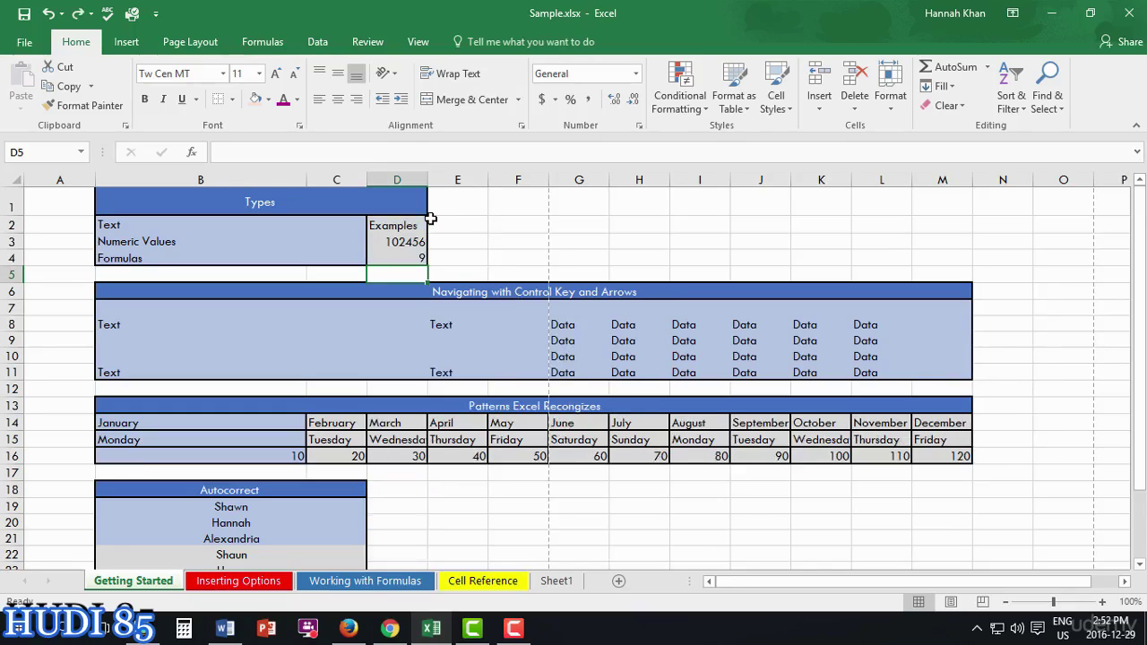
# - Delete the sheet row at cell D5 and undo the deletion, performing the demonstration twice
pyautogui.click(865, 114)
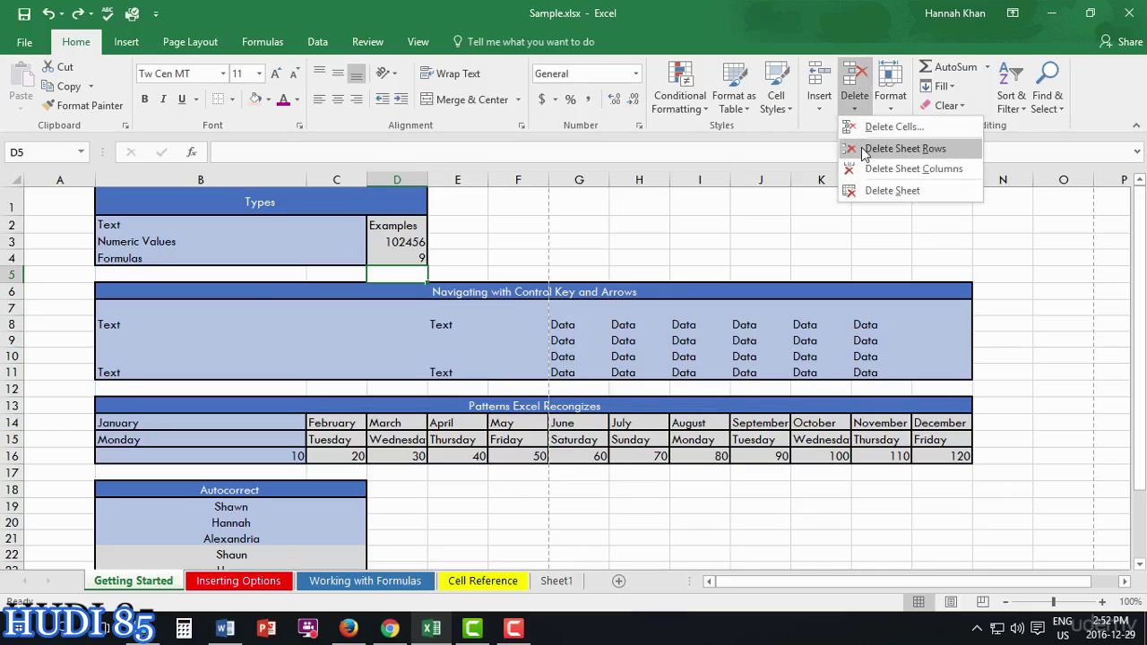
pyautogui.click(864, 153)
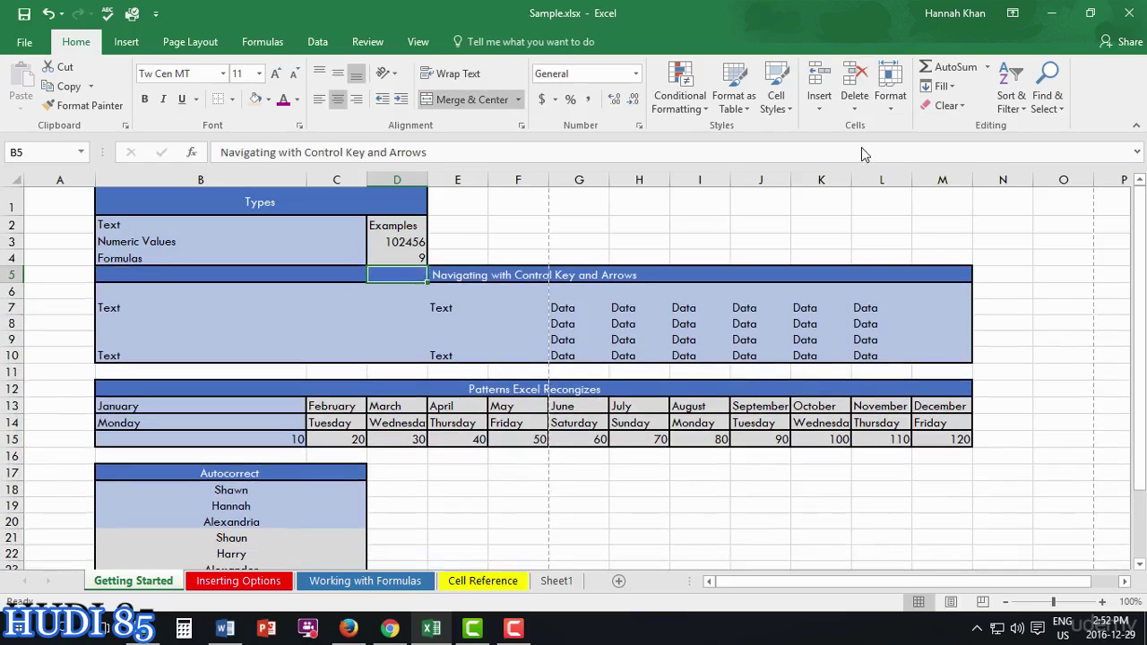
pyautogui.hotkey('ctrl', 'z')
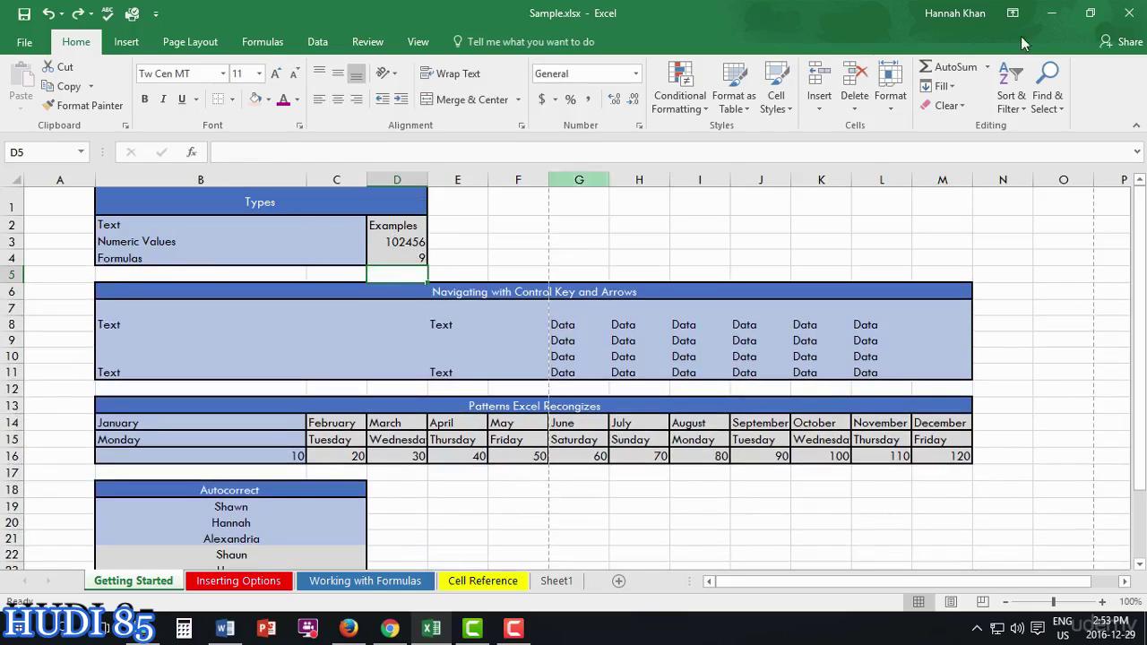
pyautogui.click(849, 97)
pyautogui.click(874, 146)
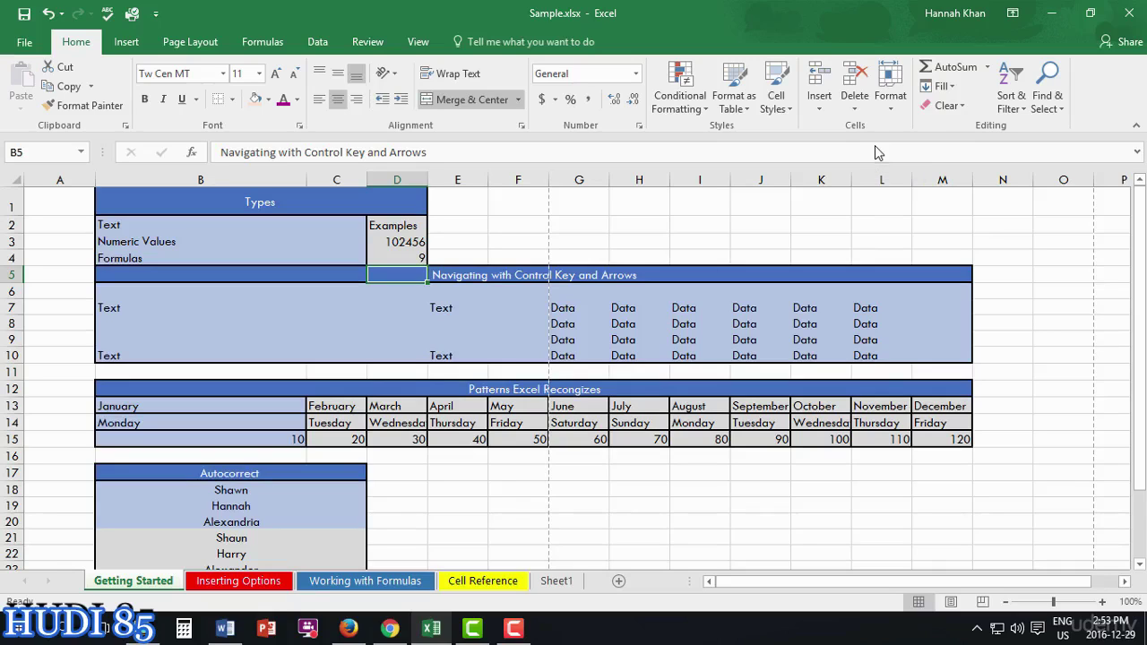
pyautogui.hotkey('ctrl', 'z')
# - Delete the sheet column at cell D5 and undo the deletion, performing the demonstration twice
pyautogui.click(856, 106)
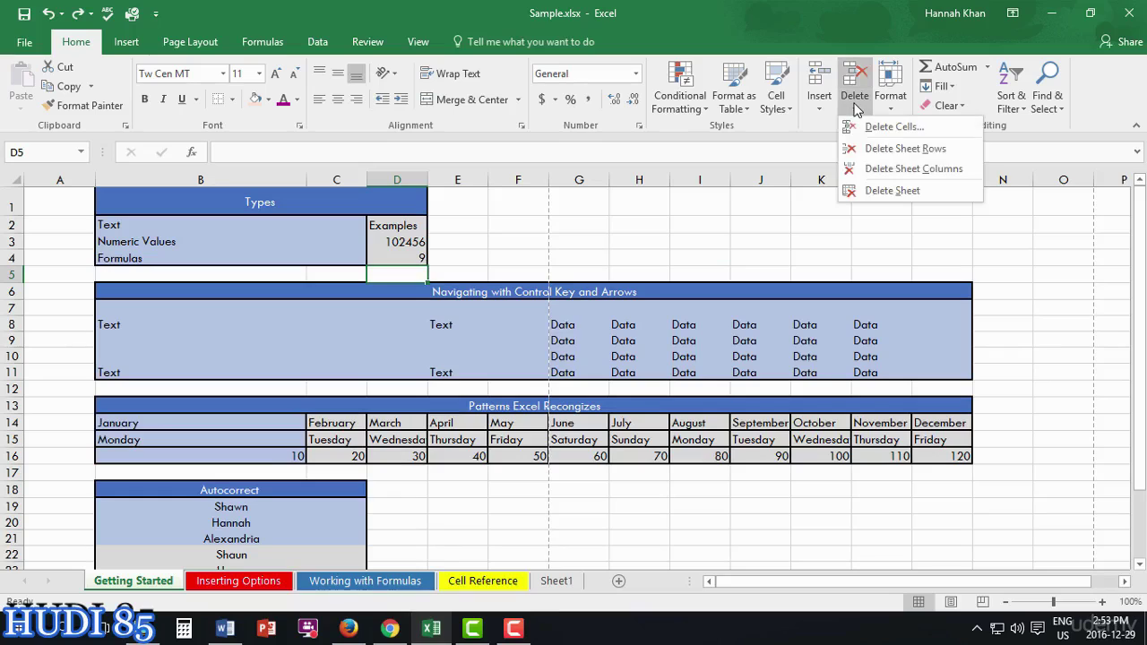
pyautogui.click(892, 170)
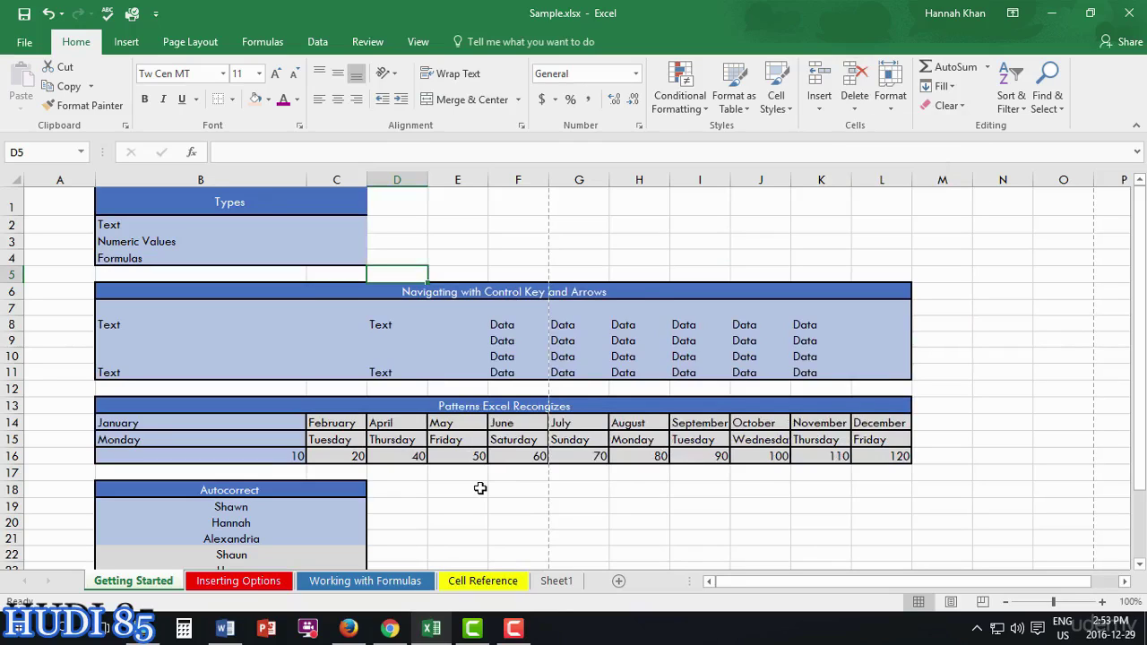
pyautogui.hotkey('ctrl', 'z')
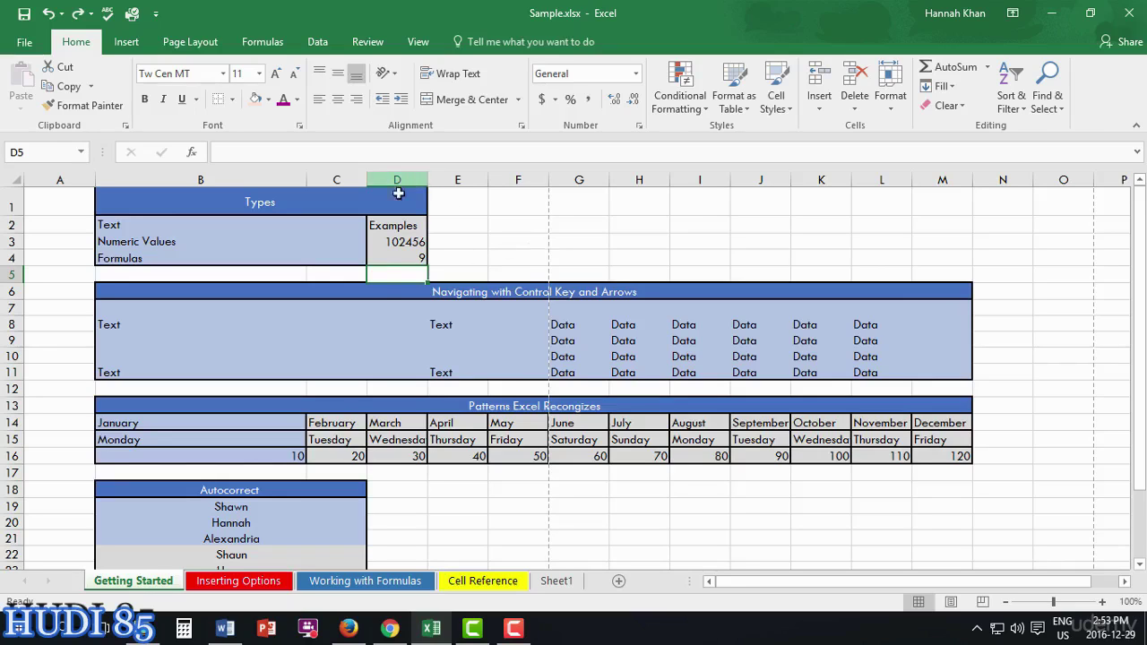
pyautogui.scroll(-2, 409, 499)
pyautogui.scroll(2, 409, 499)
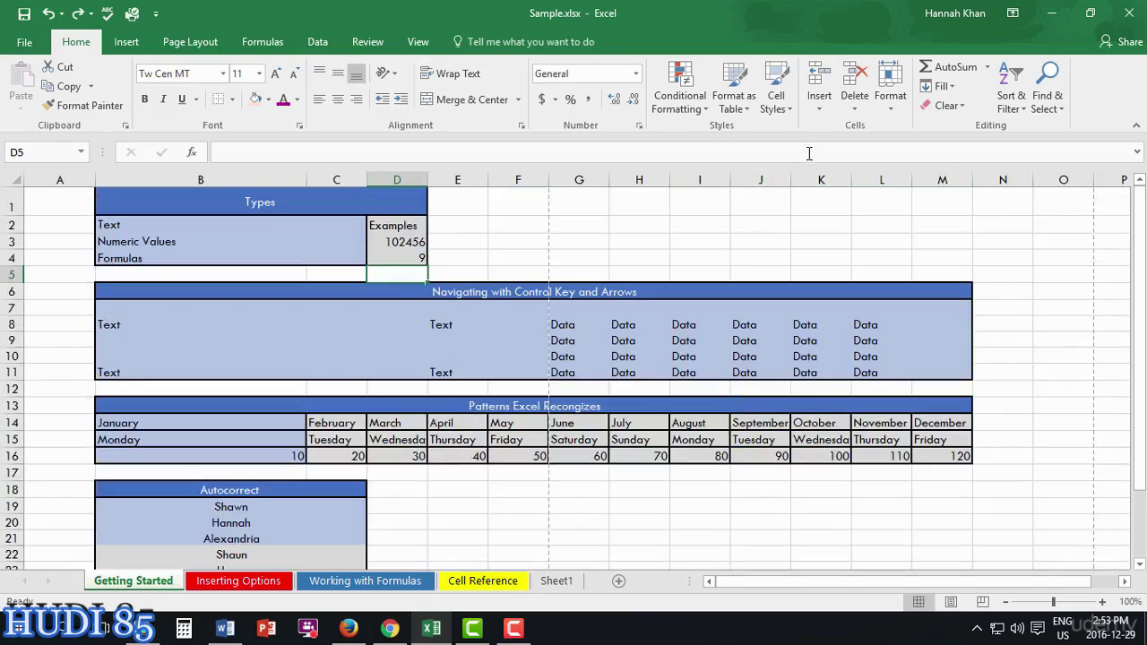
pyautogui.click(854, 109)
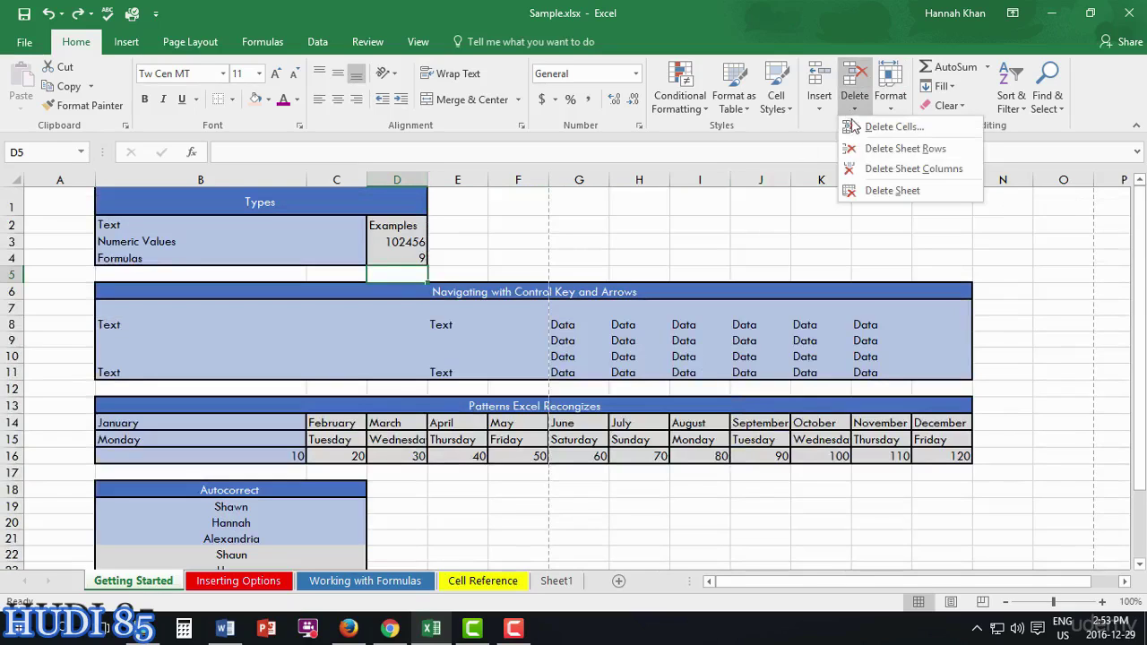
pyautogui.click(876, 171)
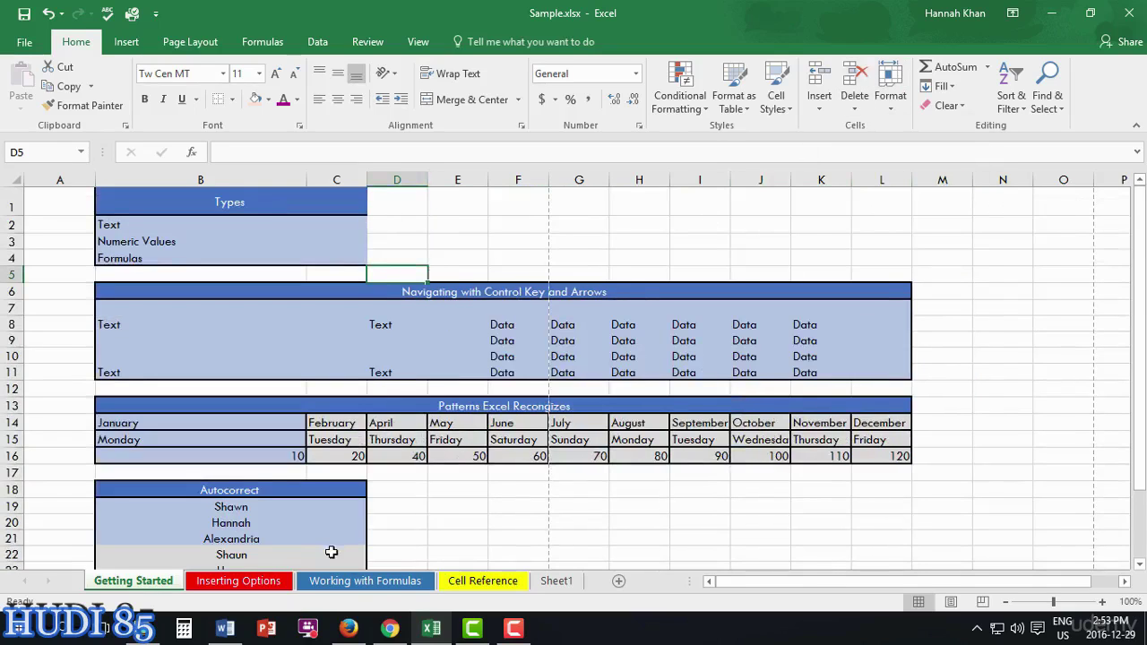
pyautogui.scroll(-4, 340, 555)
pyautogui.scroll(4, 399, 385)
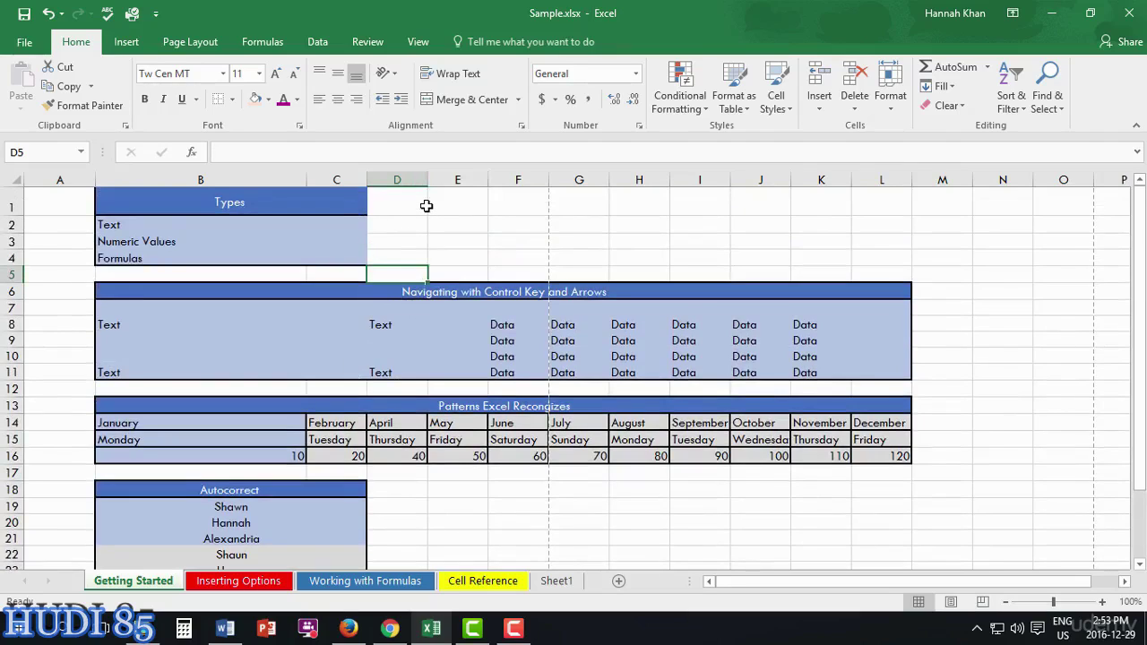
pyautogui.hotkey('ctrl', 'z')
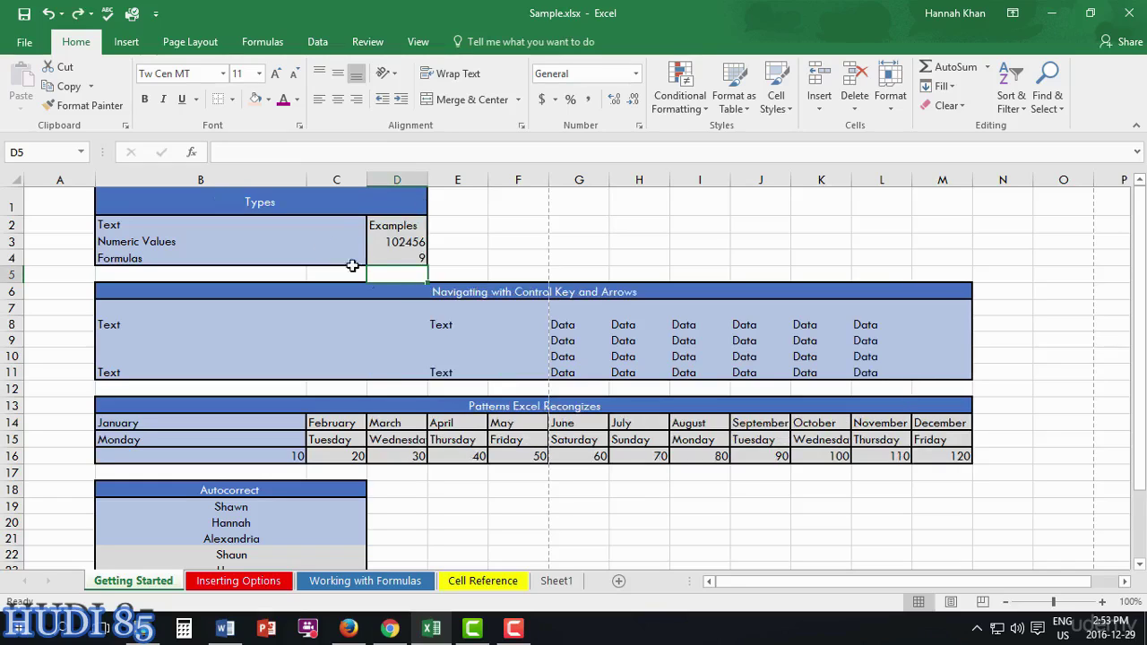
# - Set the height of row 5 to 20
pyautogui.click(900, 102)
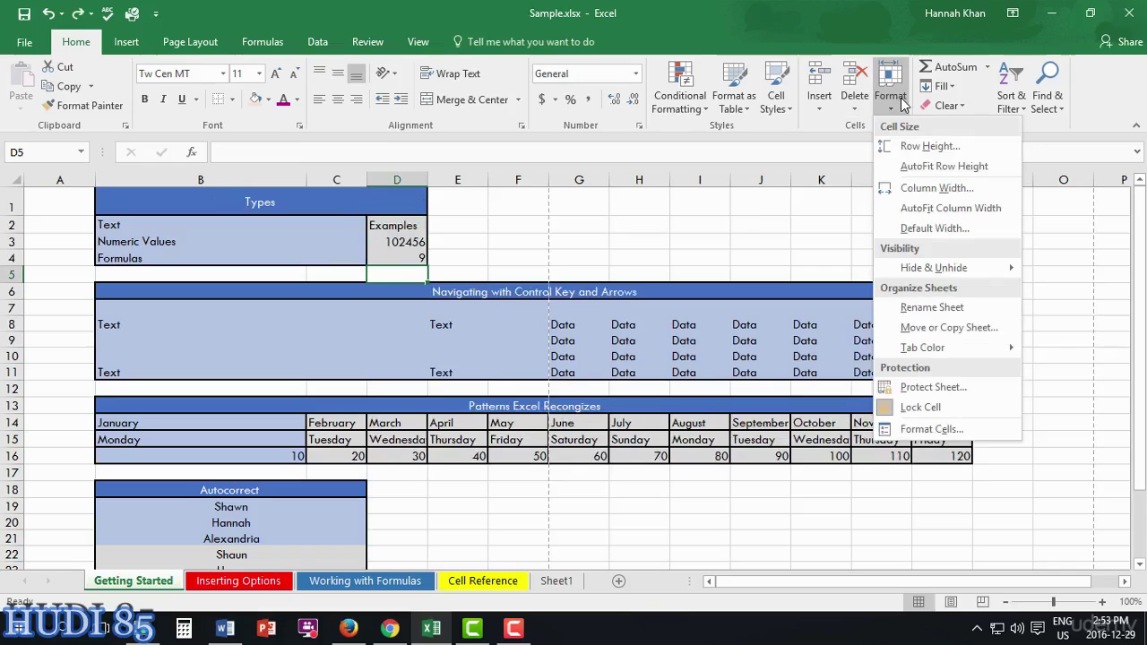
pyautogui.click(923, 146)
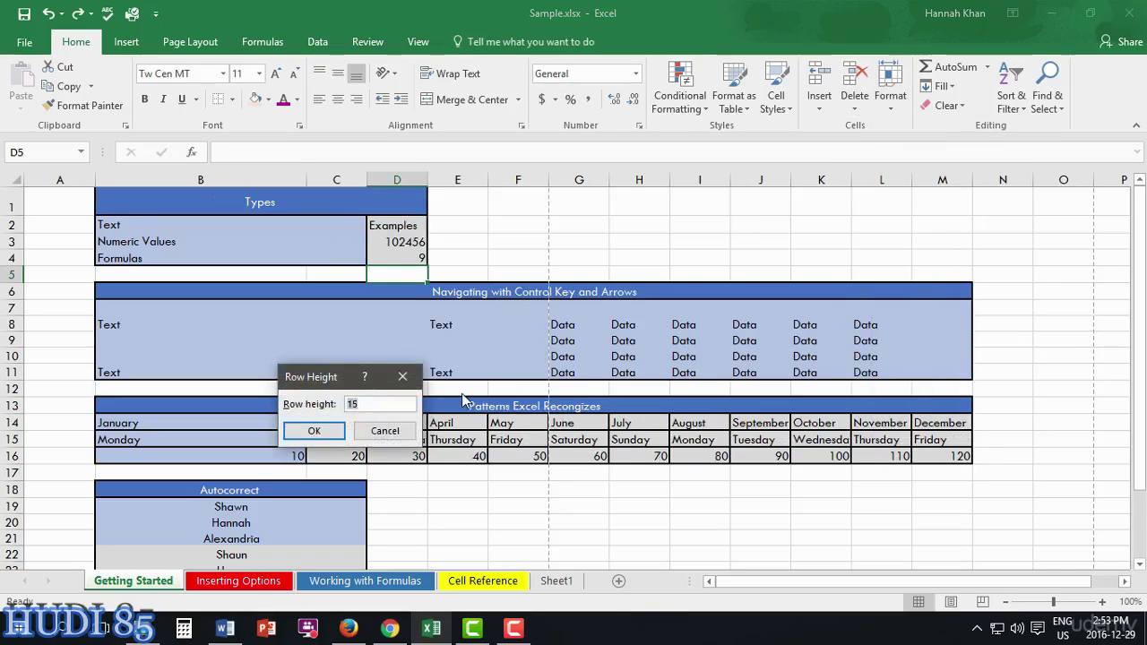
pyautogui.press('BackSpace')
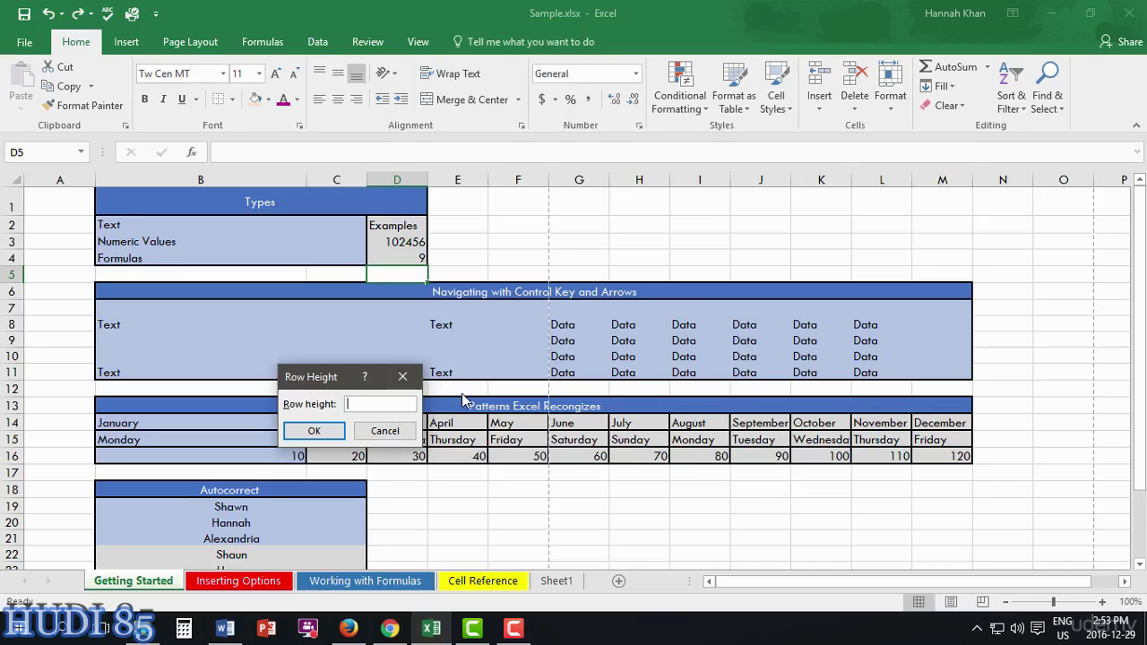
pyautogui.write('20')
pyautogui.press('Return')
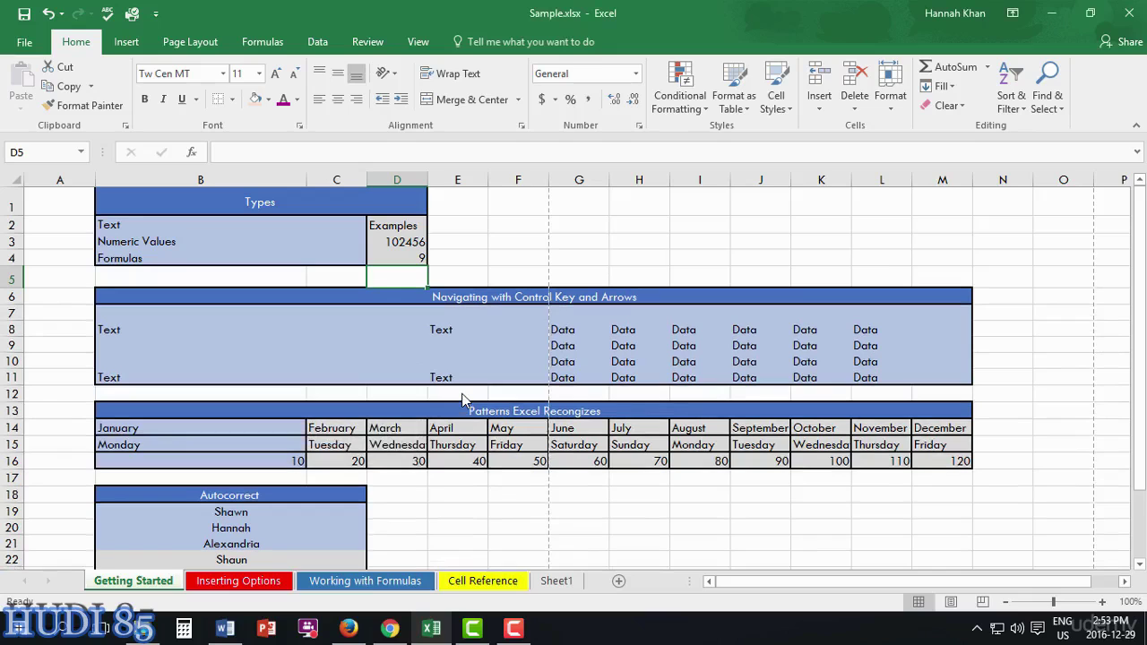
pyautogui.scroll(-1, 304, 257)
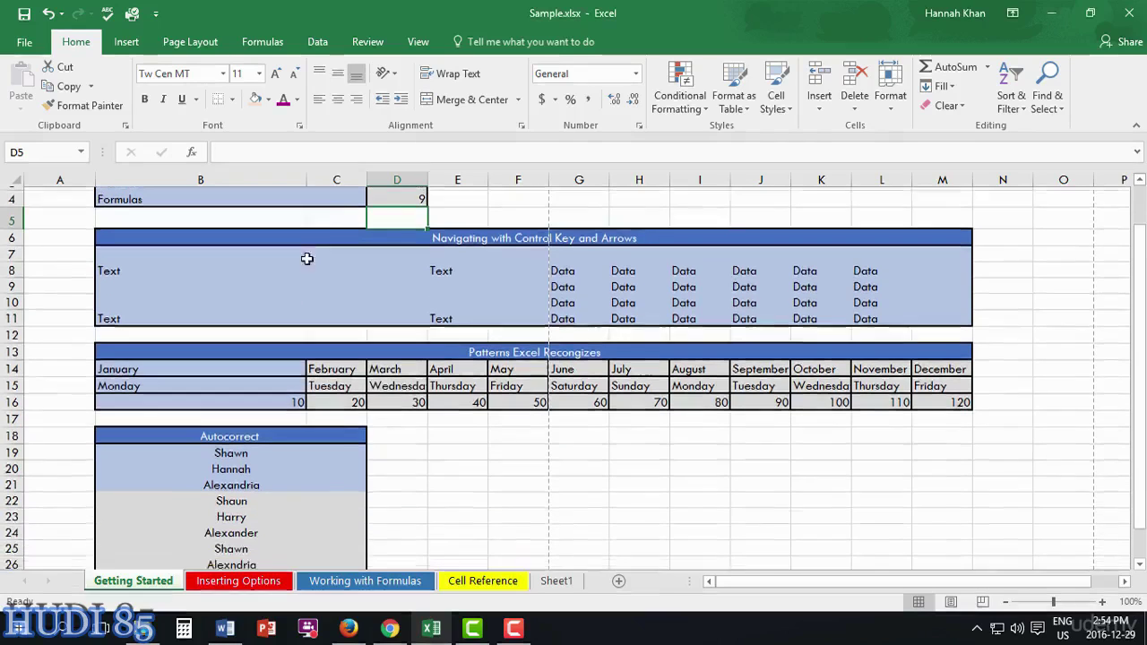
pyautogui.scroll(1, 376, 250)
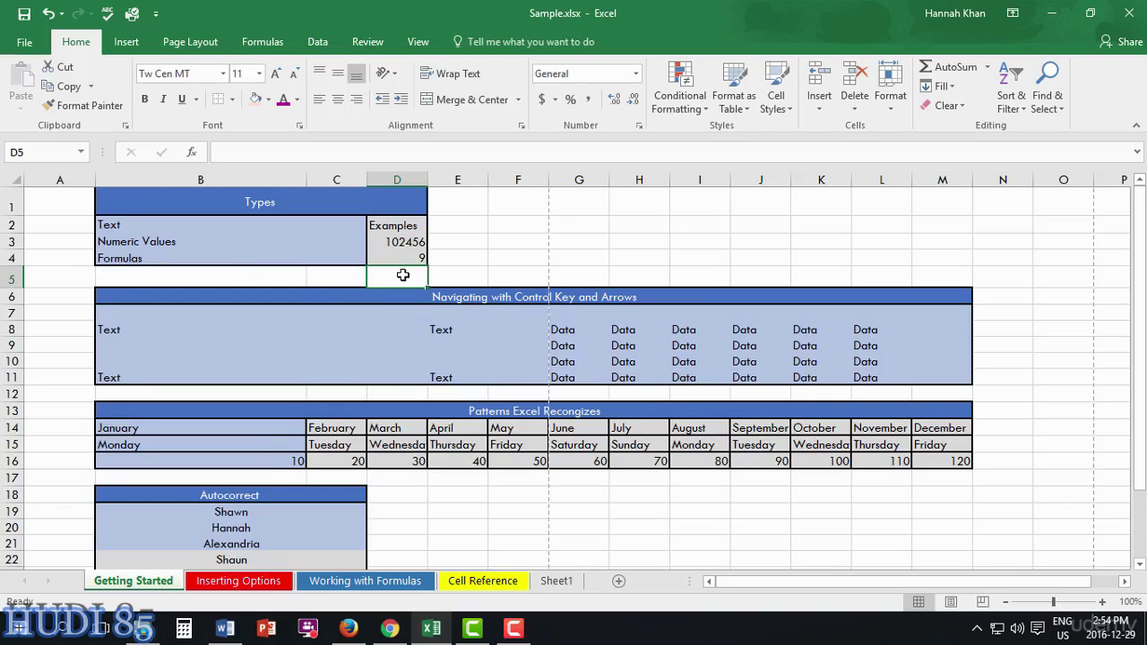
# - Set the width of column D to 20, and undo both the column width and row height changes
pyautogui.click(890, 98)
pyautogui.click(928, 189)
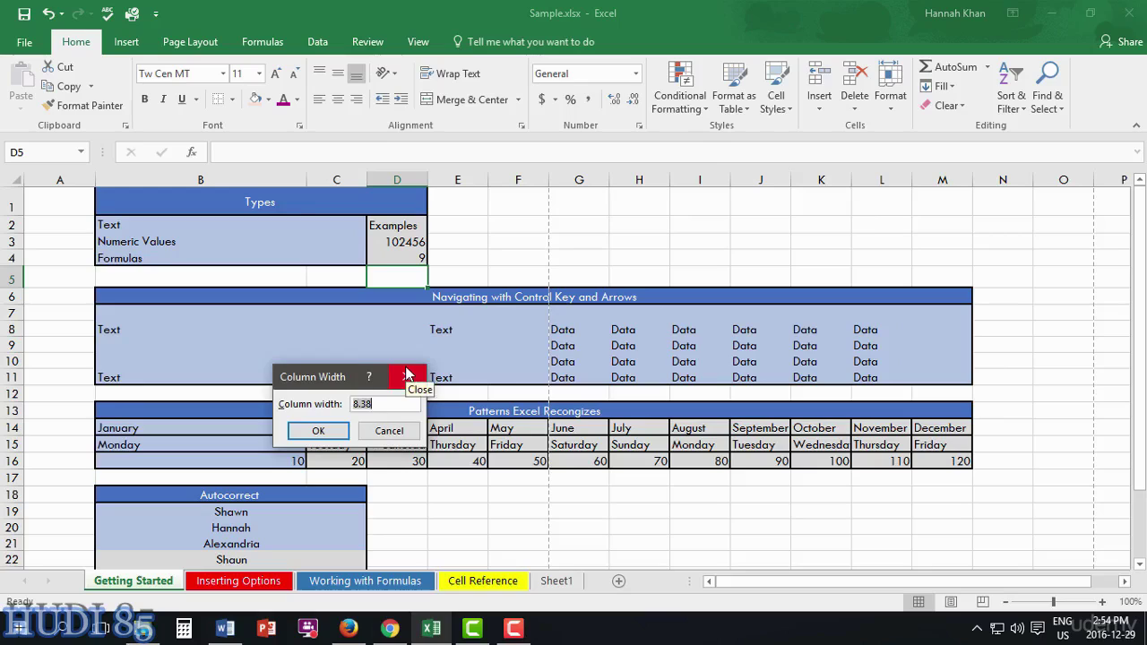
pyautogui.press('BackSpace')
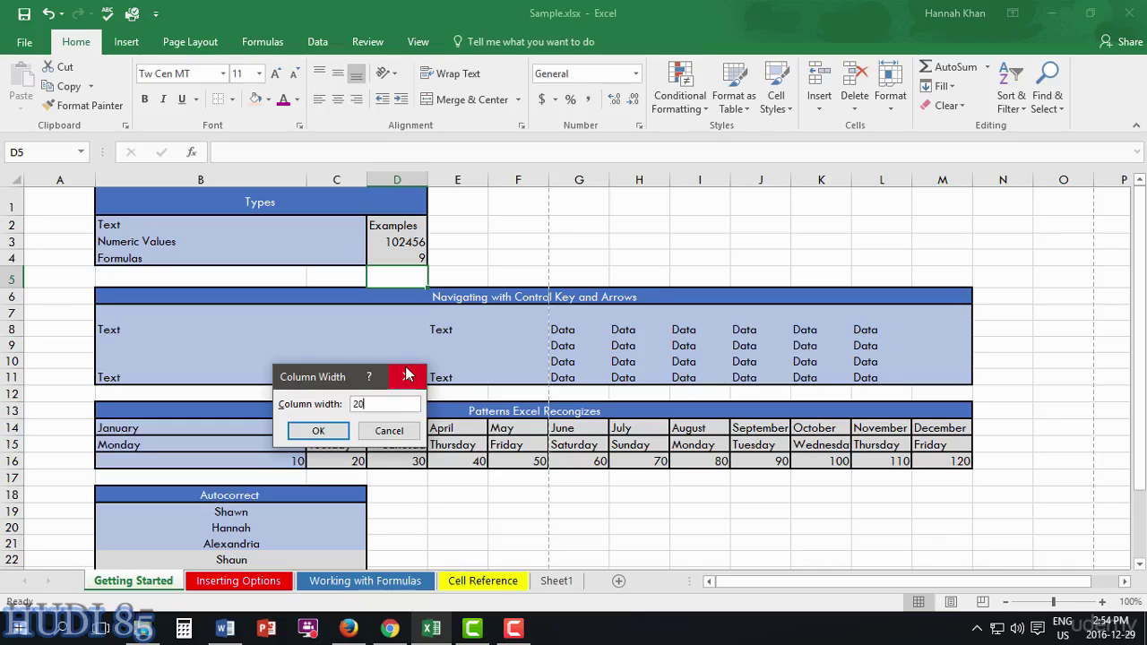
pyautogui.click(308, 433)
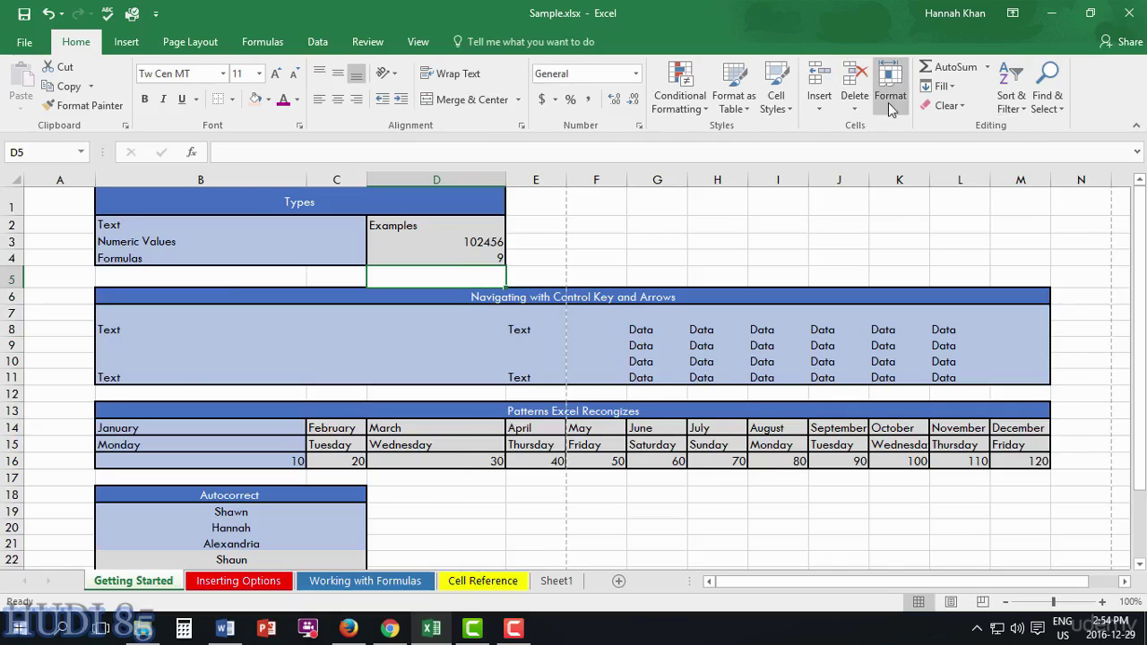
pyautogui.hotkey('ctrl', 'z')
# - Clear only the formats from the example cells D2:D4, and undo the clearing
pyautogui.click(945, 105)
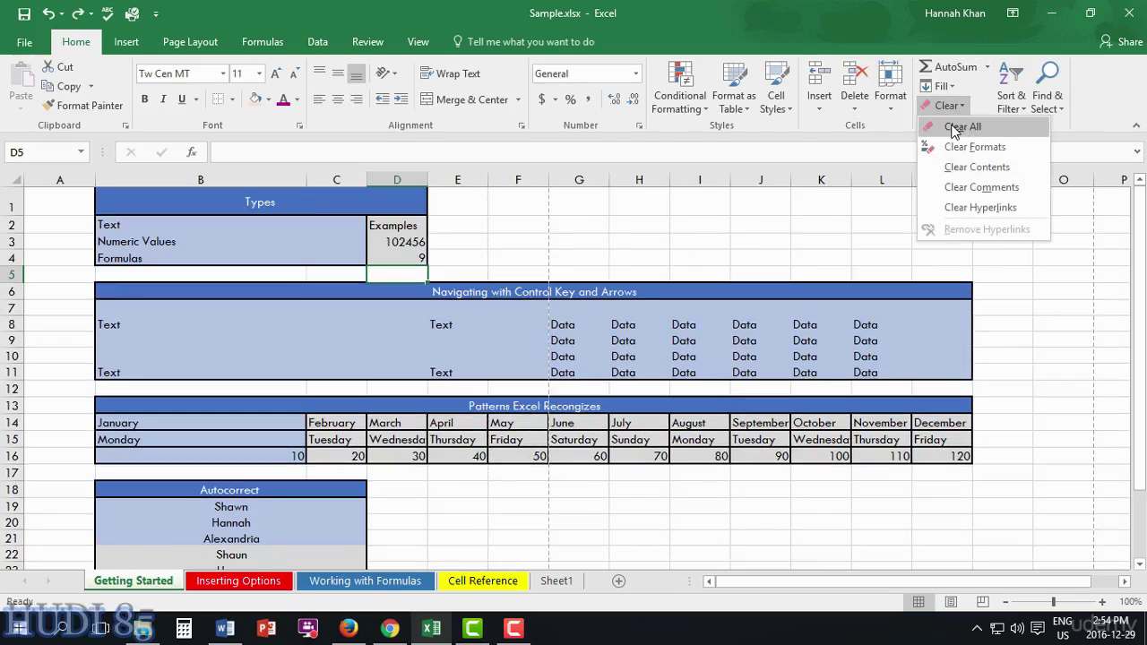
pyautogui.click(407, 227)
pyautogui.moveTo(407, 226); pyautogui.dragTo(411, 260)
pyautogui.click(945, 106)
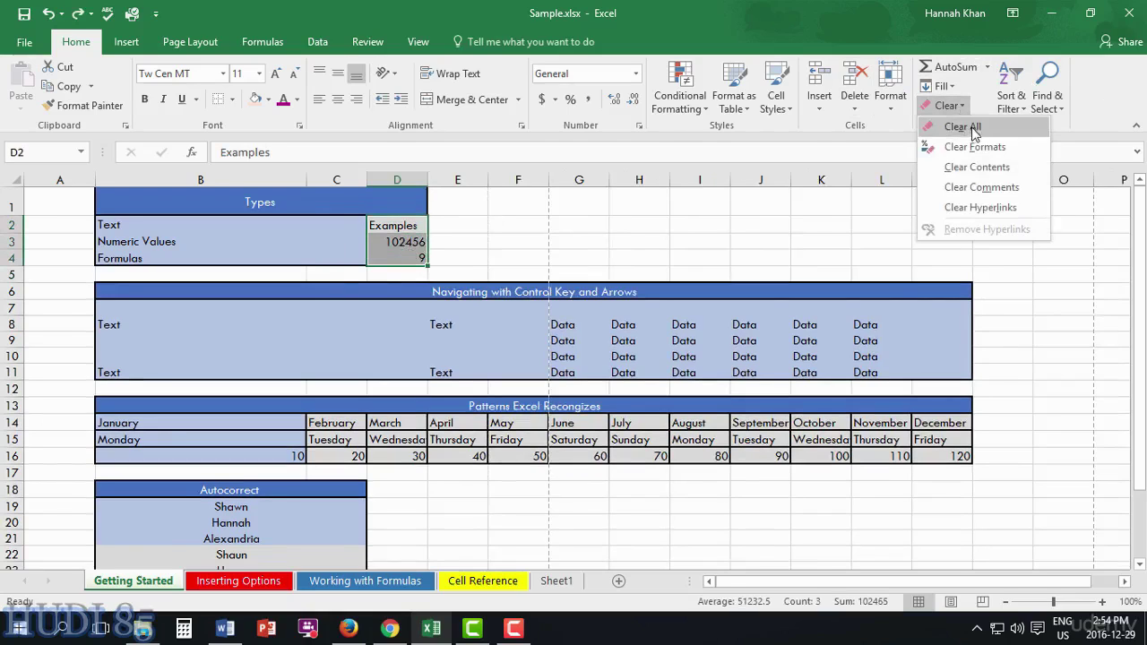
pyautogui.click(974, 147)
pyautogui.click(710, 244)
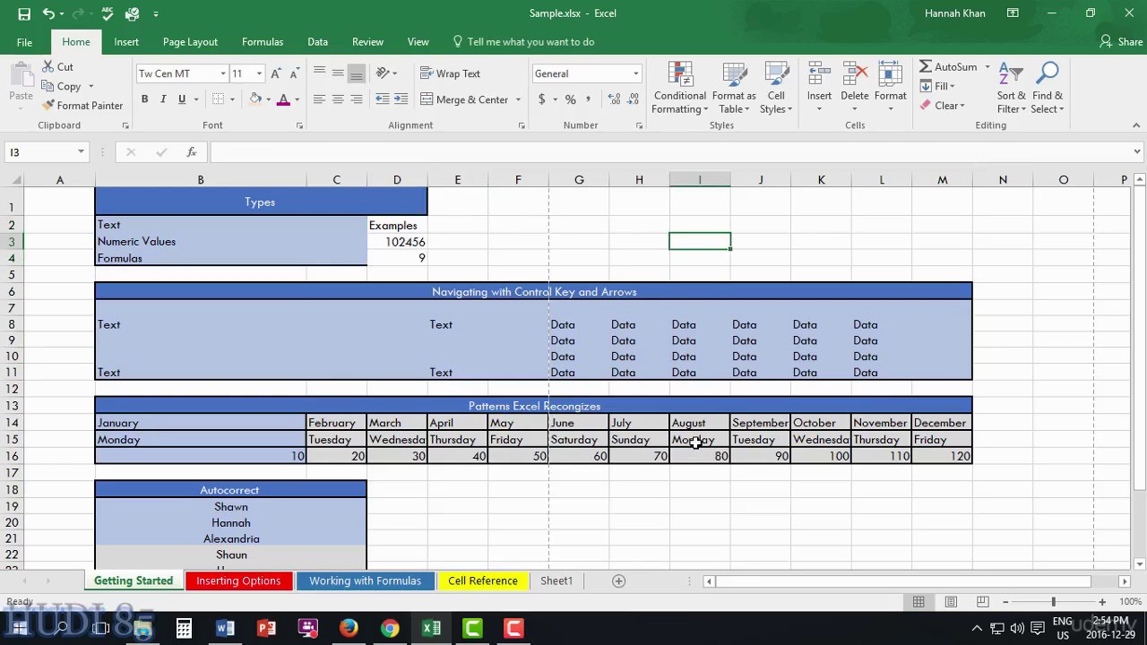
pyautogui.hotkey('ctrl', 'z')
# - Fill the content of D2 down through D4, and undo the fill
pyautogui.click(958, 112)
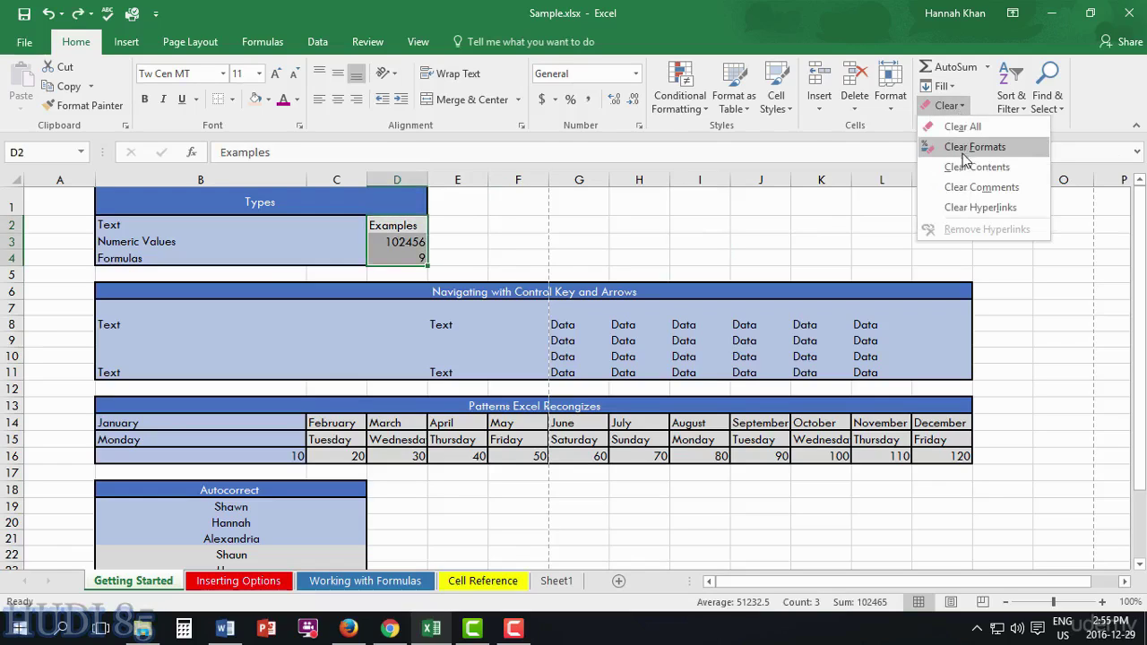
pyautogui.click(882, 6)
pyautogui.click(950, 87)
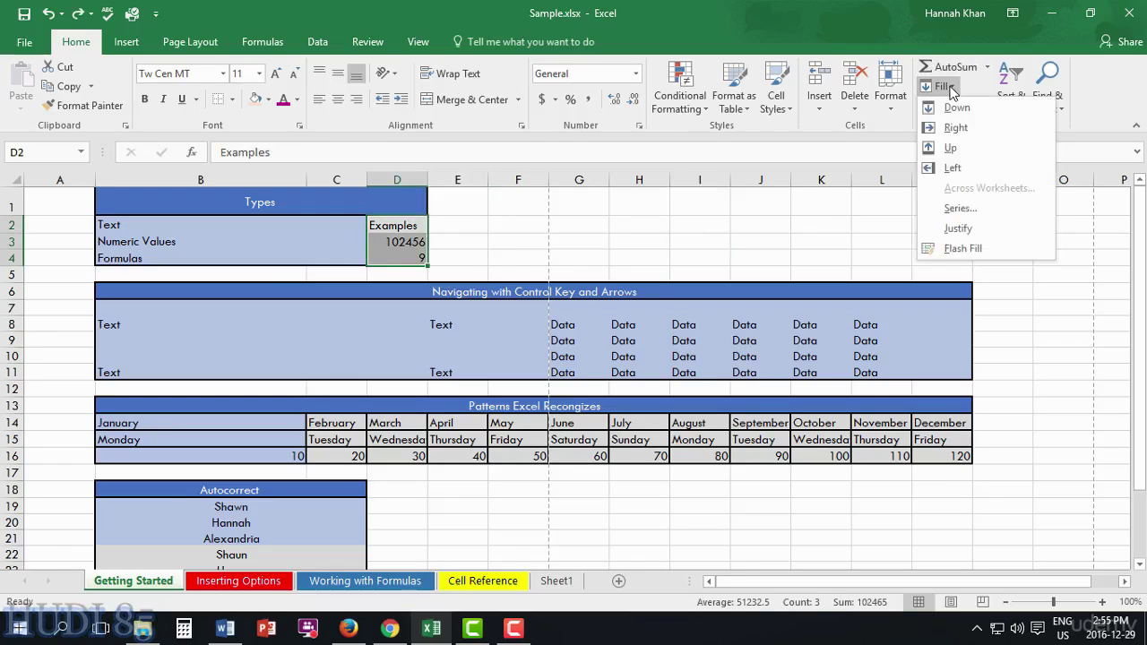
pyautogui.click(955, 107)
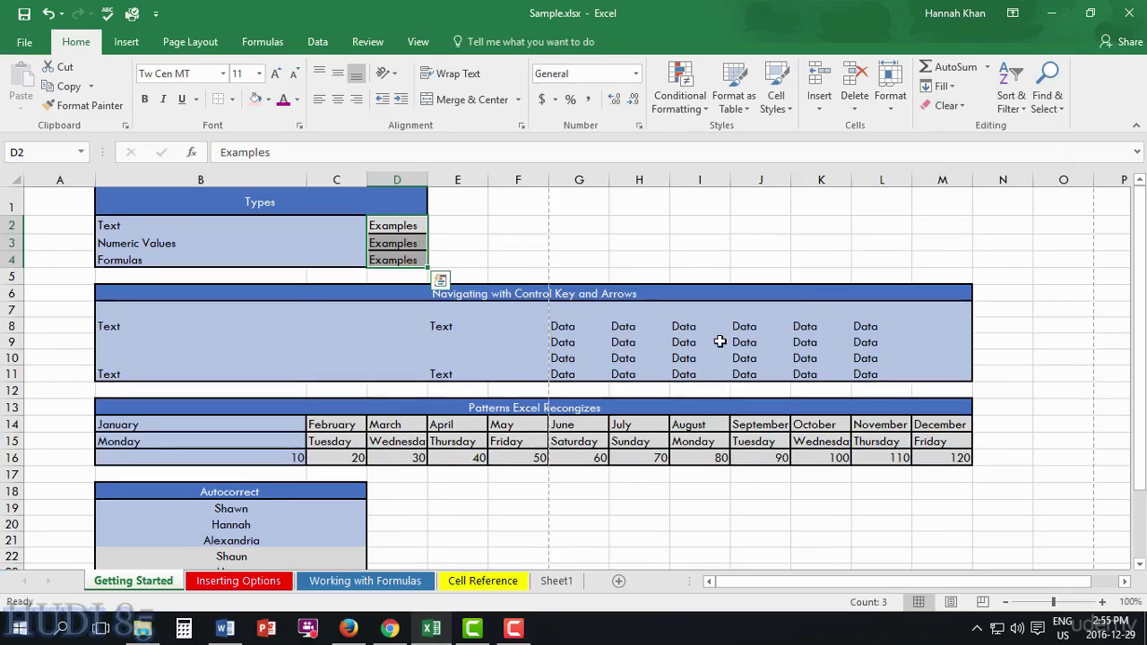
pyautogui.click(392, 225)
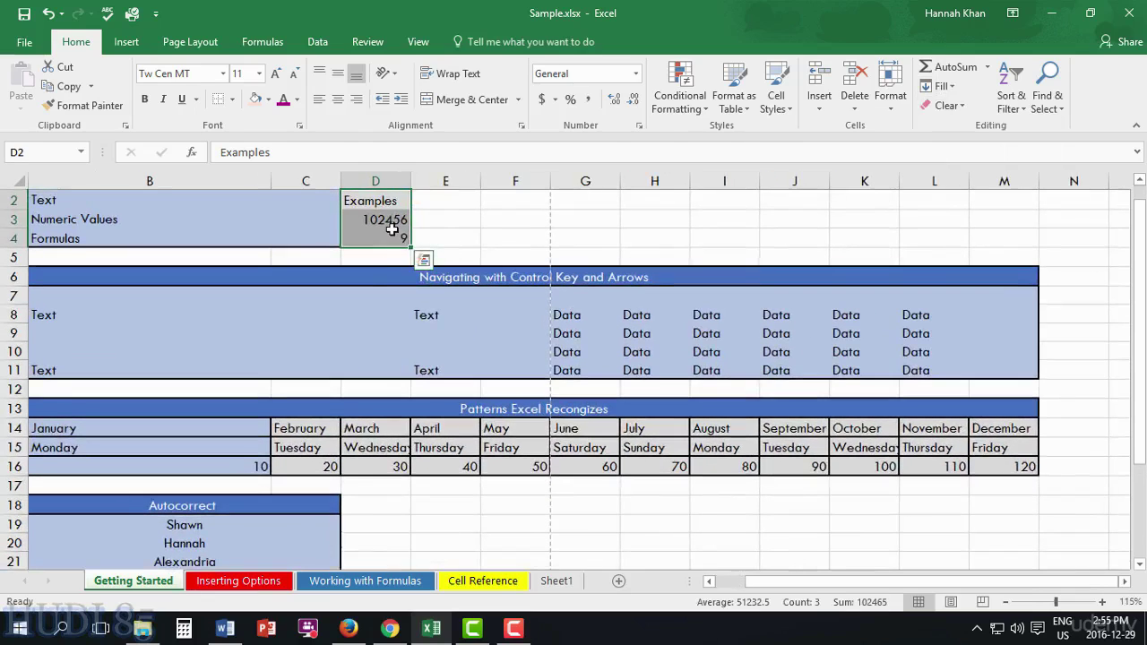
# - Try to fill upward with only the formula cell D4 selected, and undo the fill
pyautogui.click(395, 237)
pyautogui.click(944, 86)
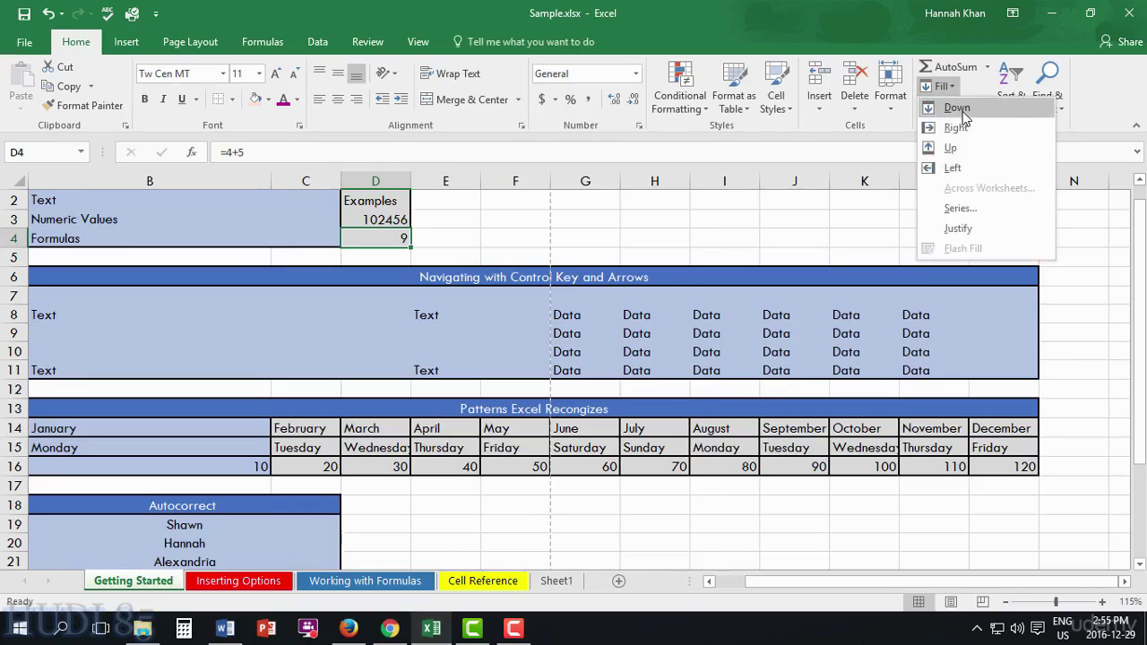
pyautogui.click(951, 148)
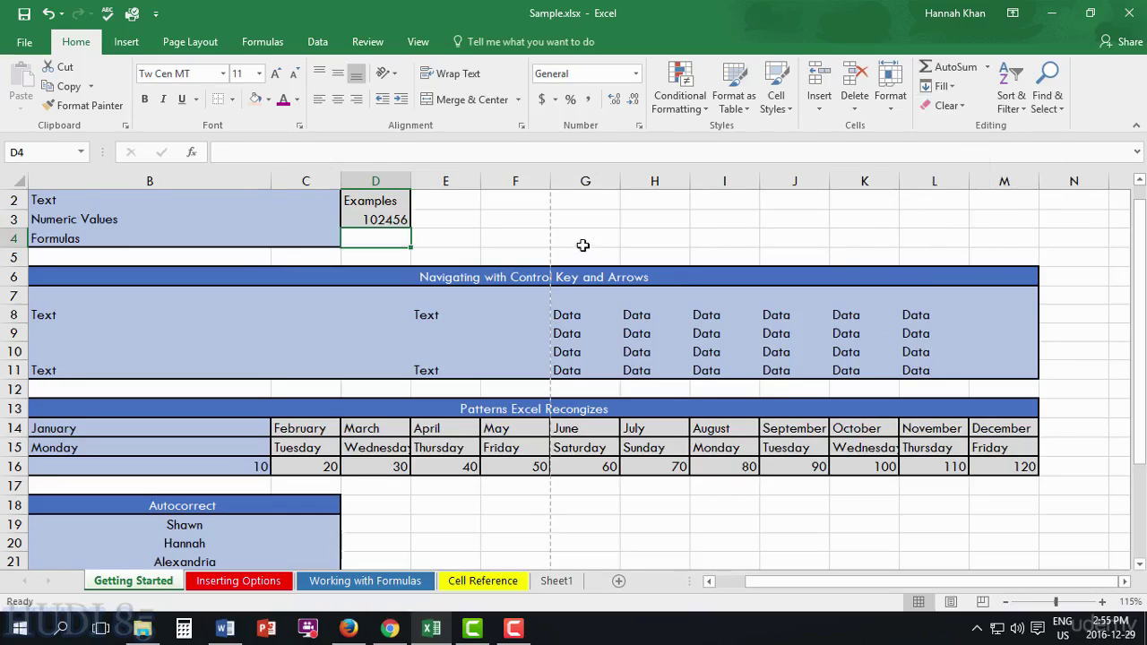
pyautogui.hotkey('ctrl', 'z')
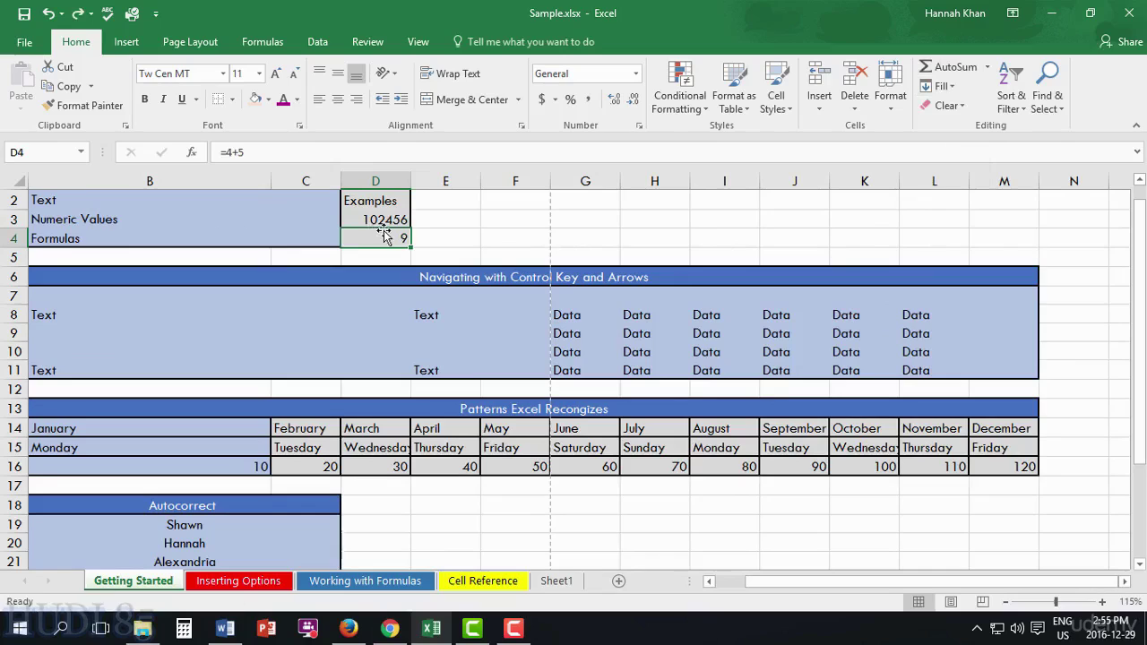
# - Fill the formula in D4 upward through cells D3 and D2
pyautogui.hotkey('shift', 'Up')
pyautogui.hotkey('shift', 'Up')
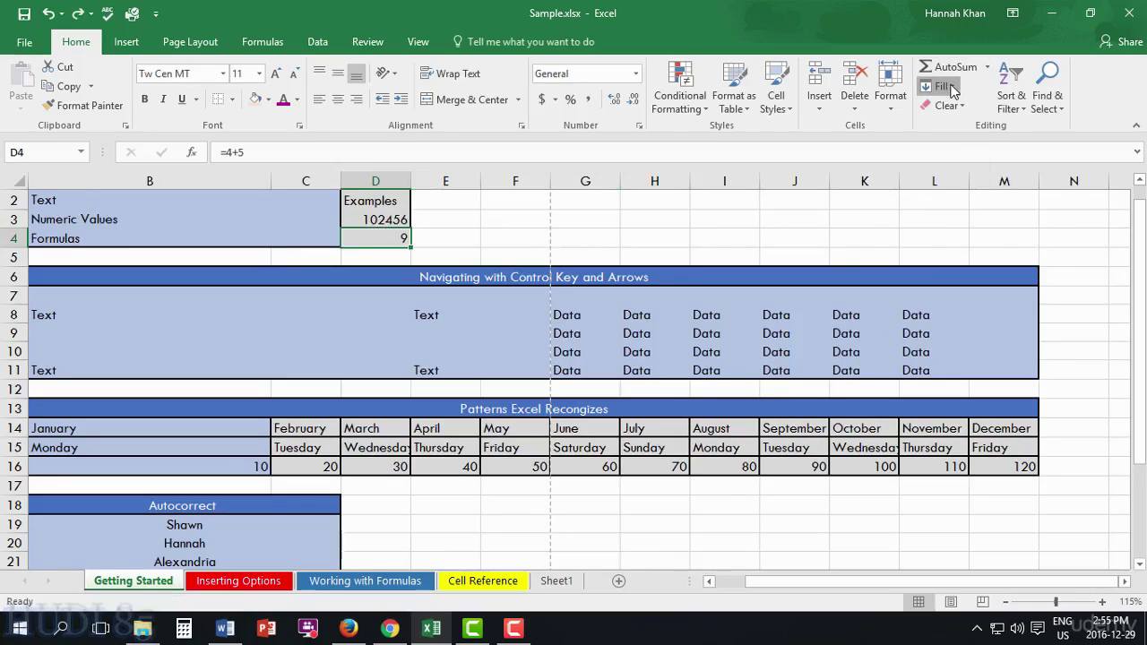
pyautogui.click(942, 86)
pyautogui.click(953, 147)
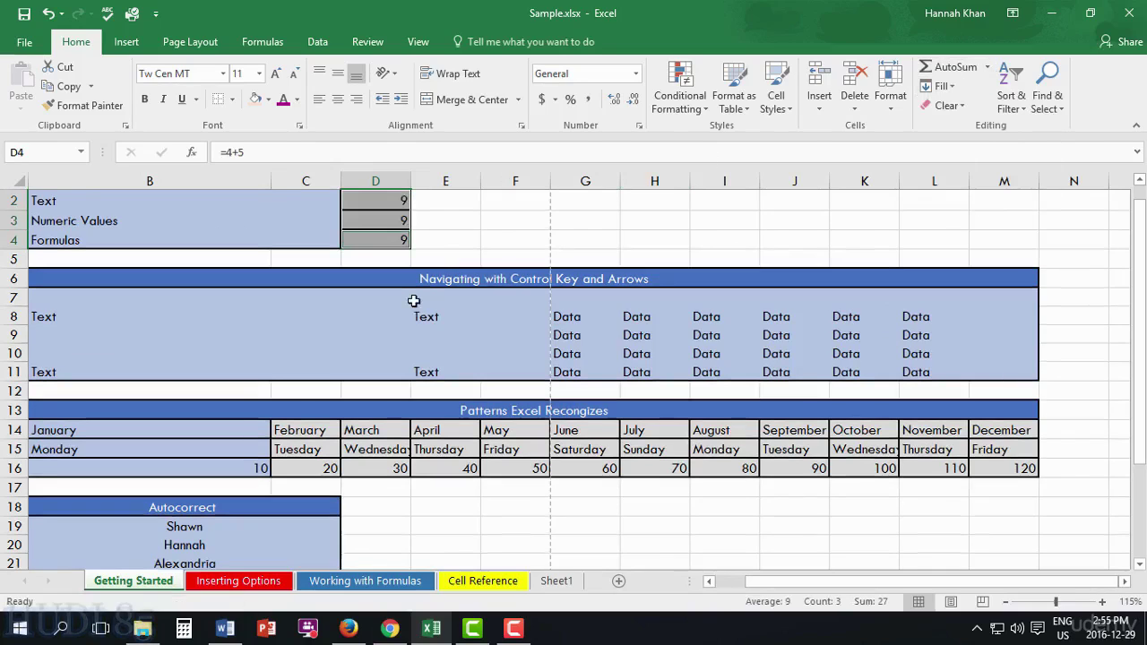